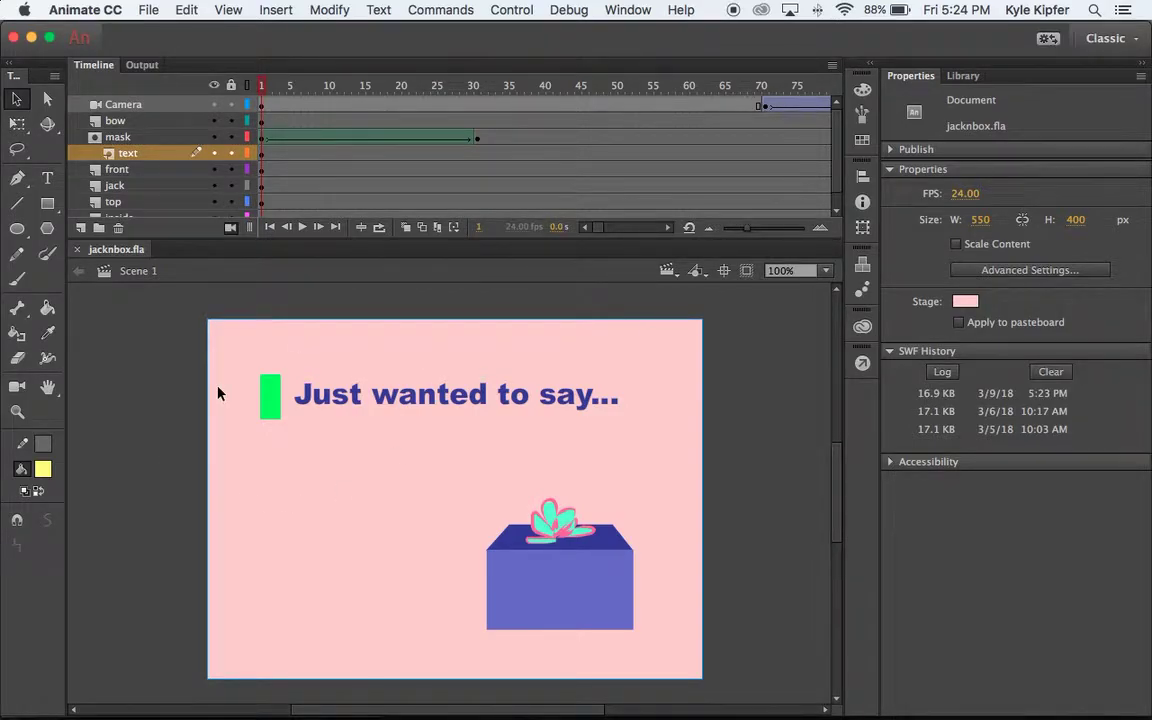
- Preview the finished animation, then create a new ActionScript 3.0 document
key("super+Return")
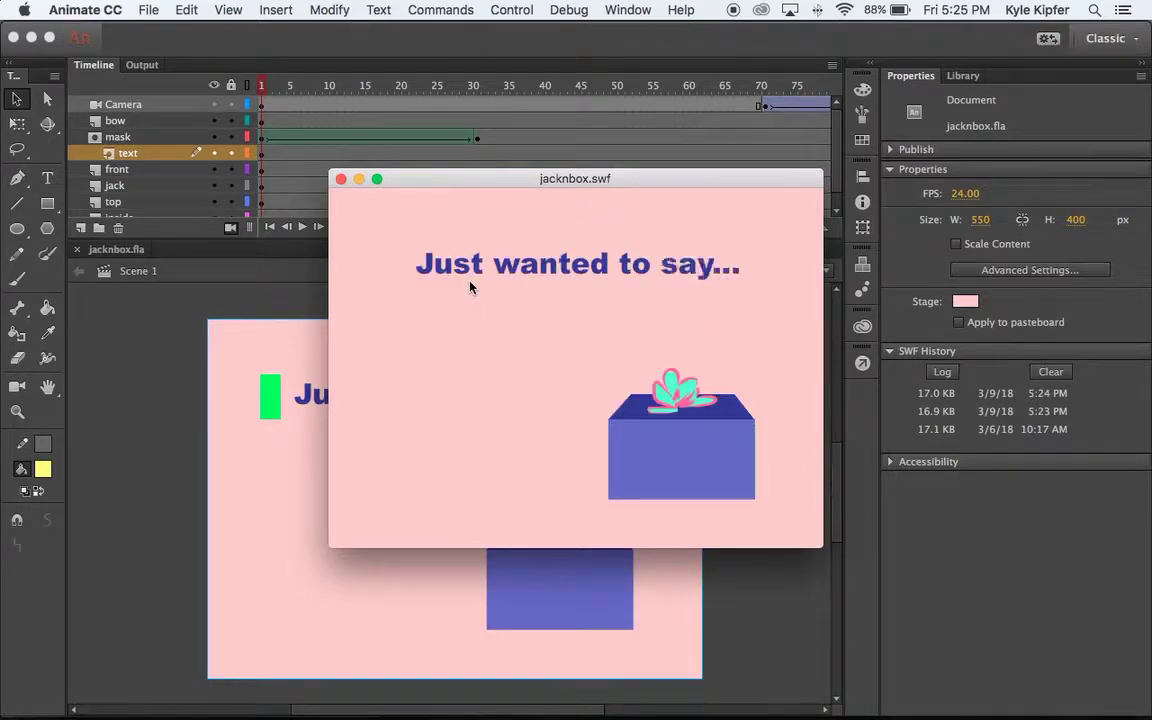
left_click(341, 179)
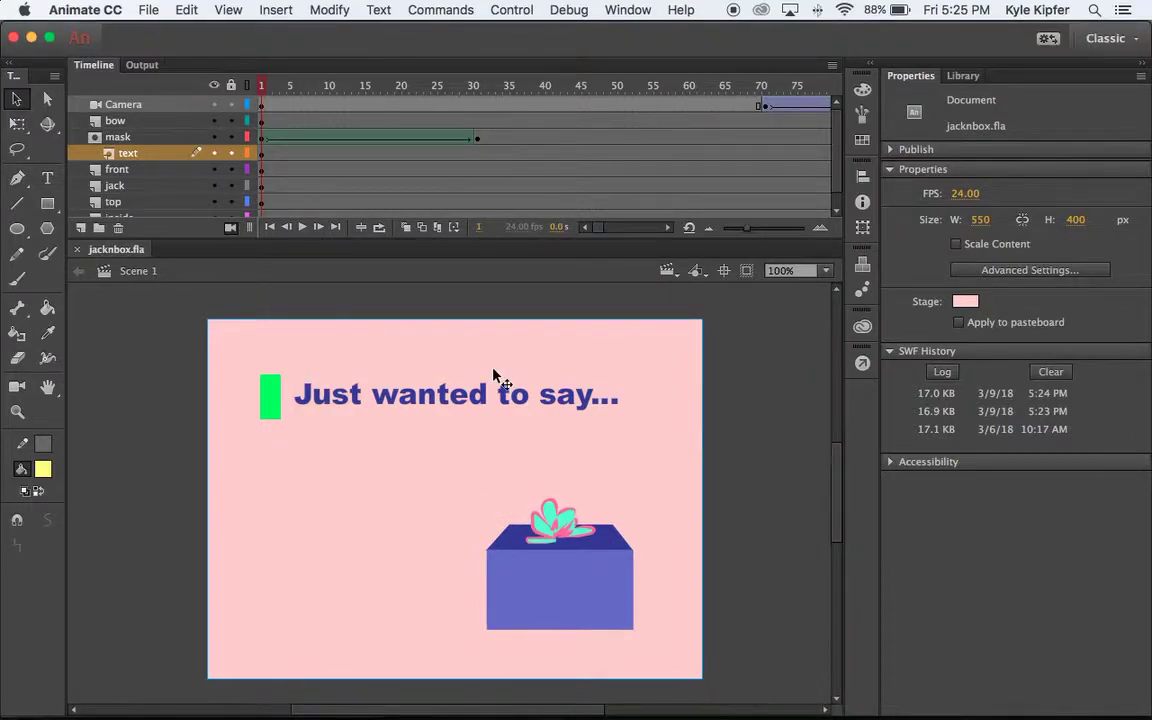
left_click(147, 10)
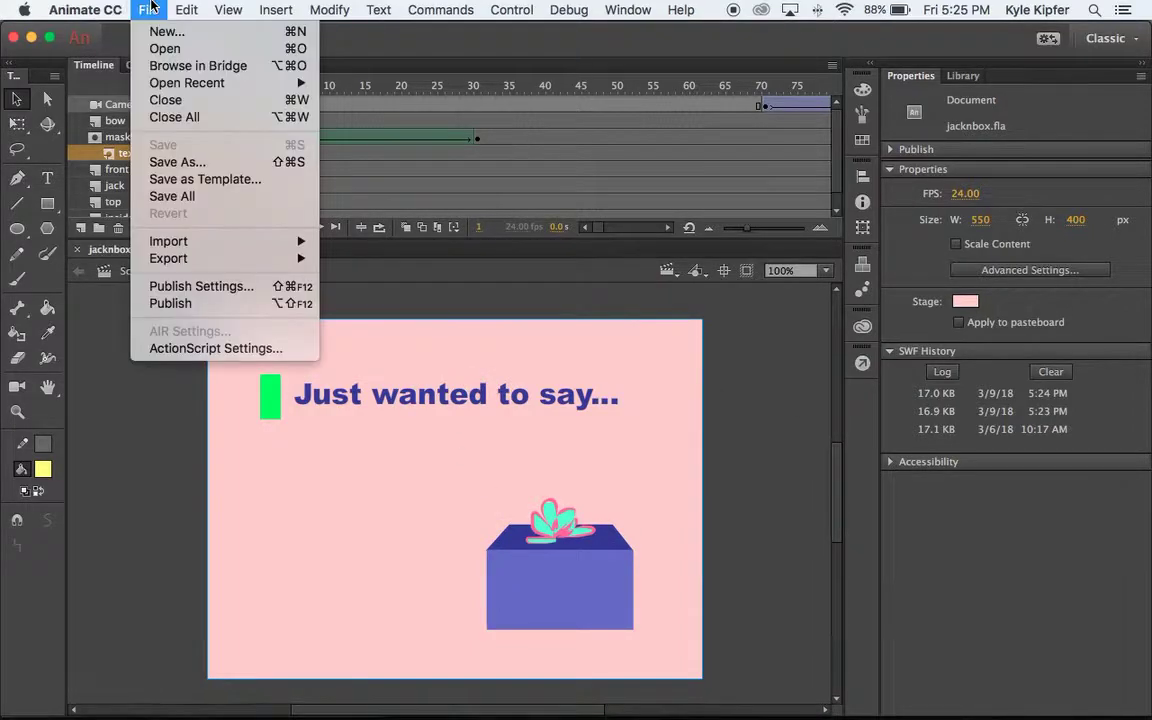
left_click(160, 32)
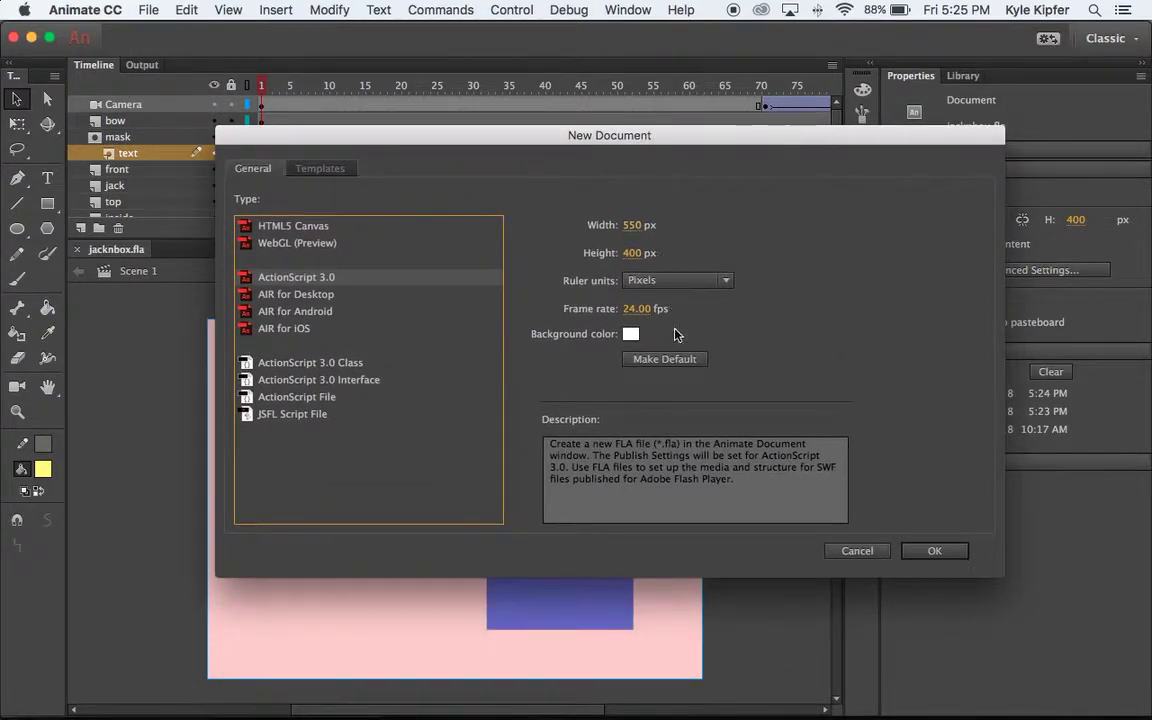
left_click(955, 556)
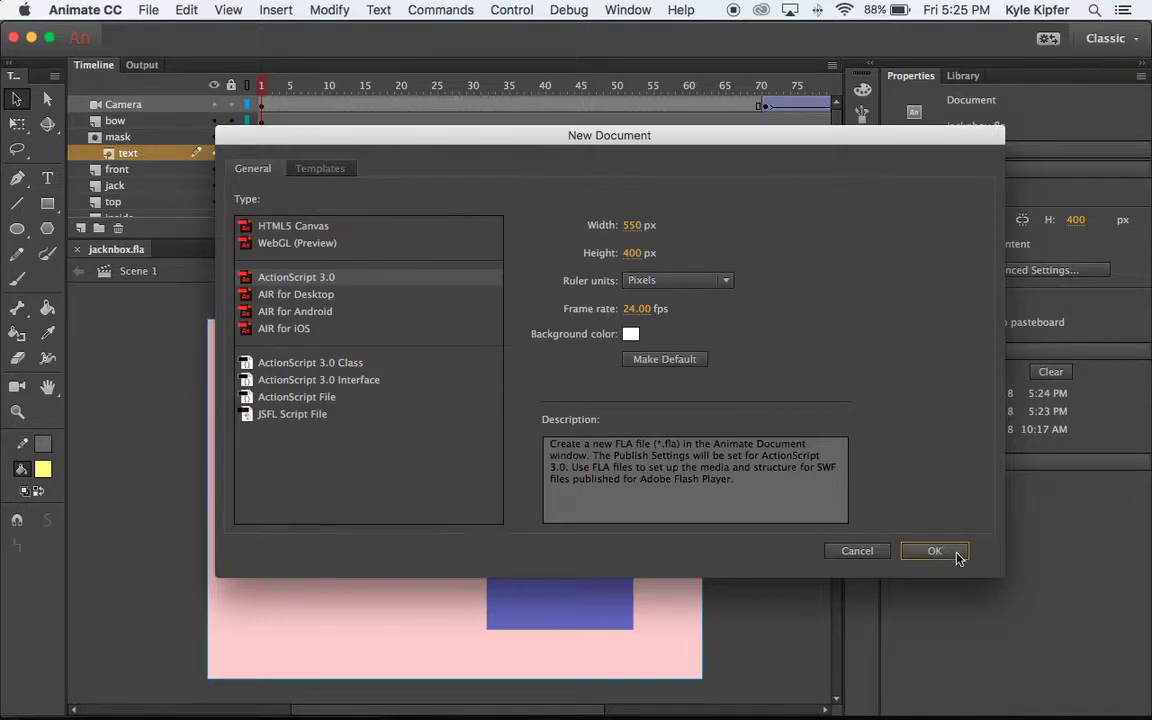
- Add two layers and name the three layers front, top and inside
left_click(80, 228)
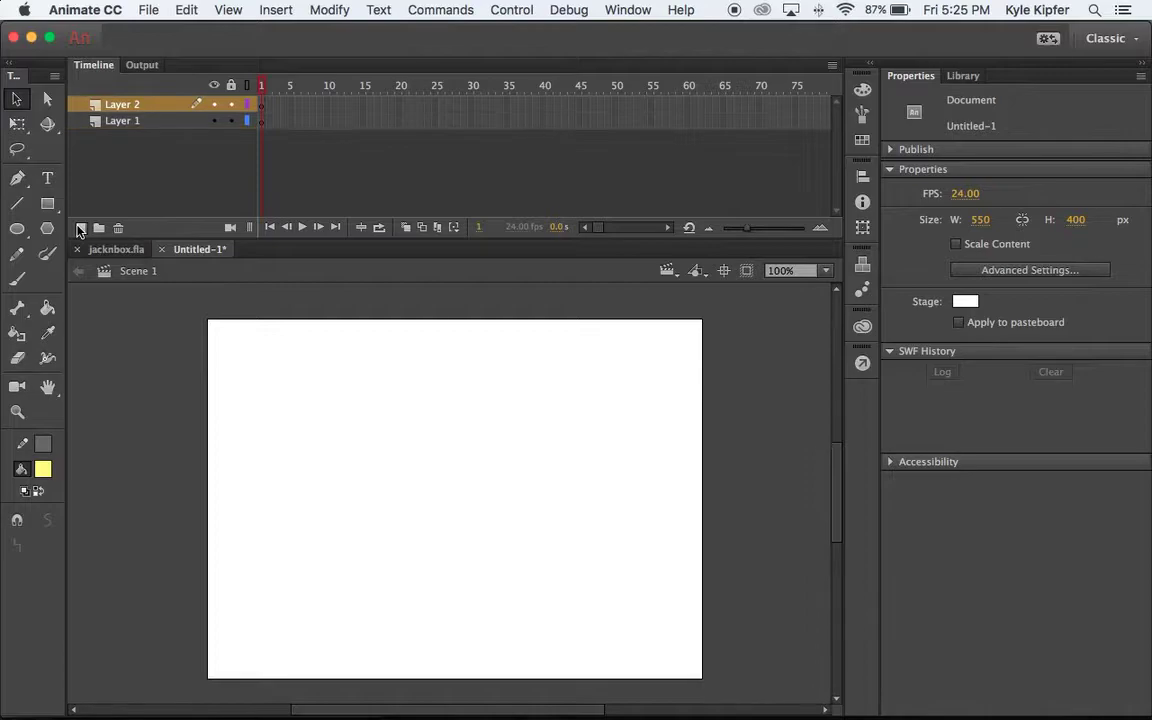
left_click(80, 228)
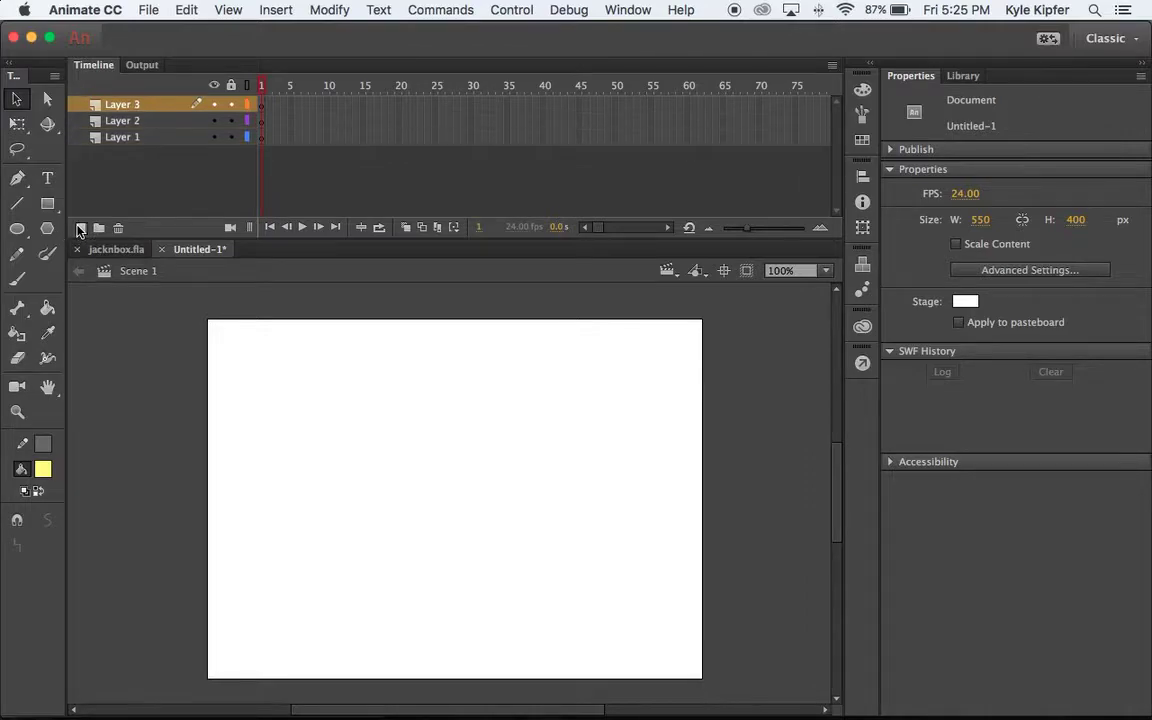
double_click(127, 138)
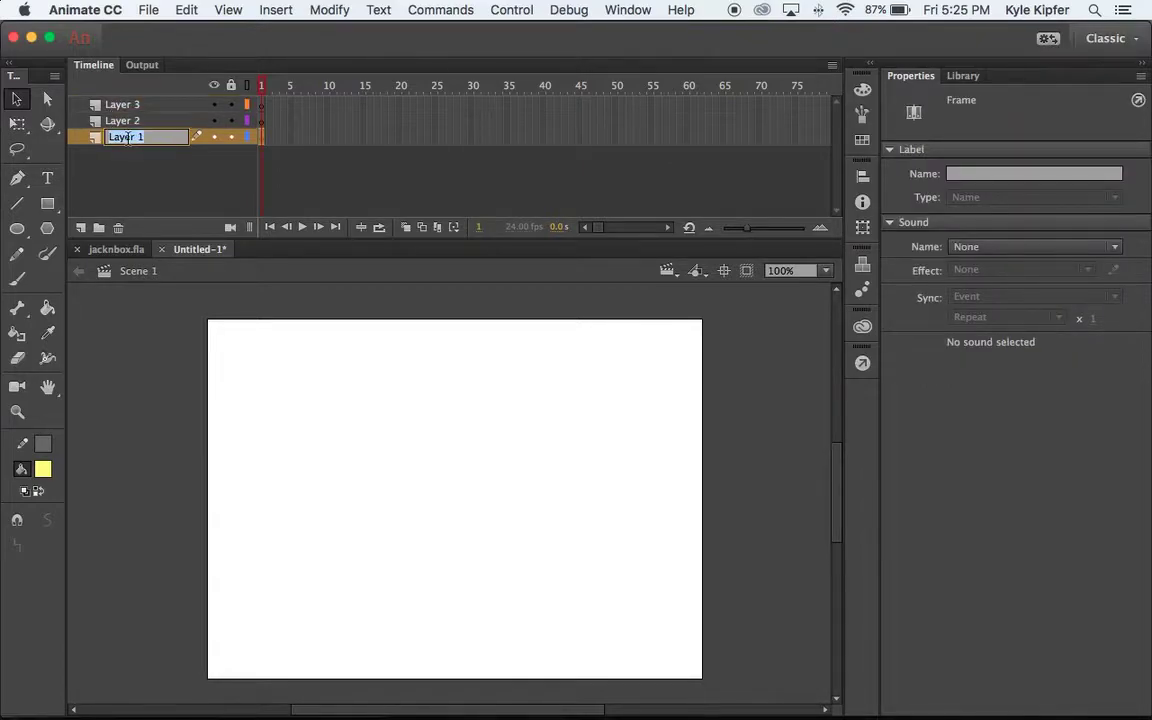
type("front")
key("Return")
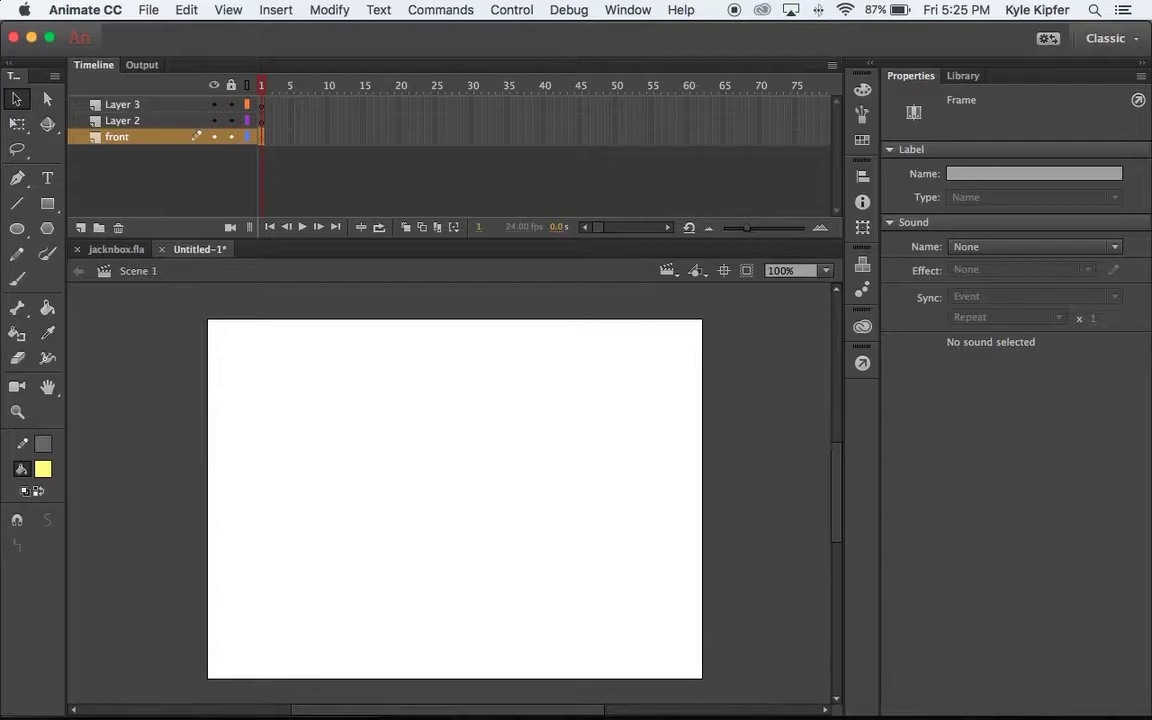
double_click(134, 122)
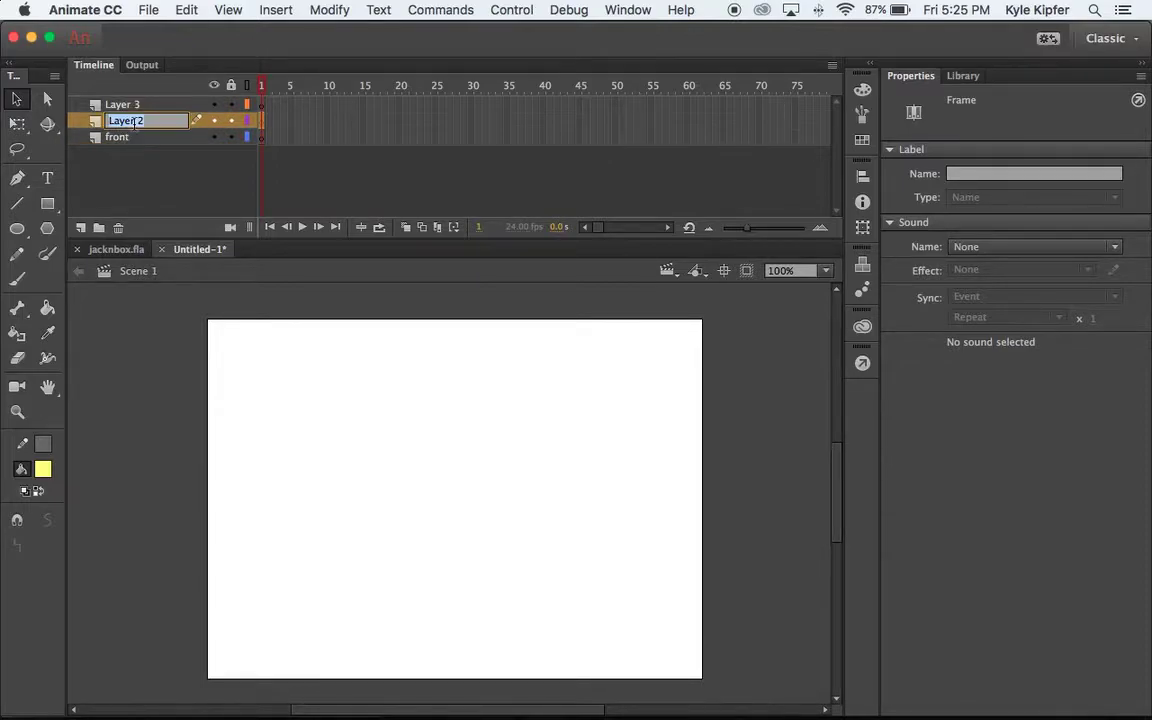
type("top")
key("Return")
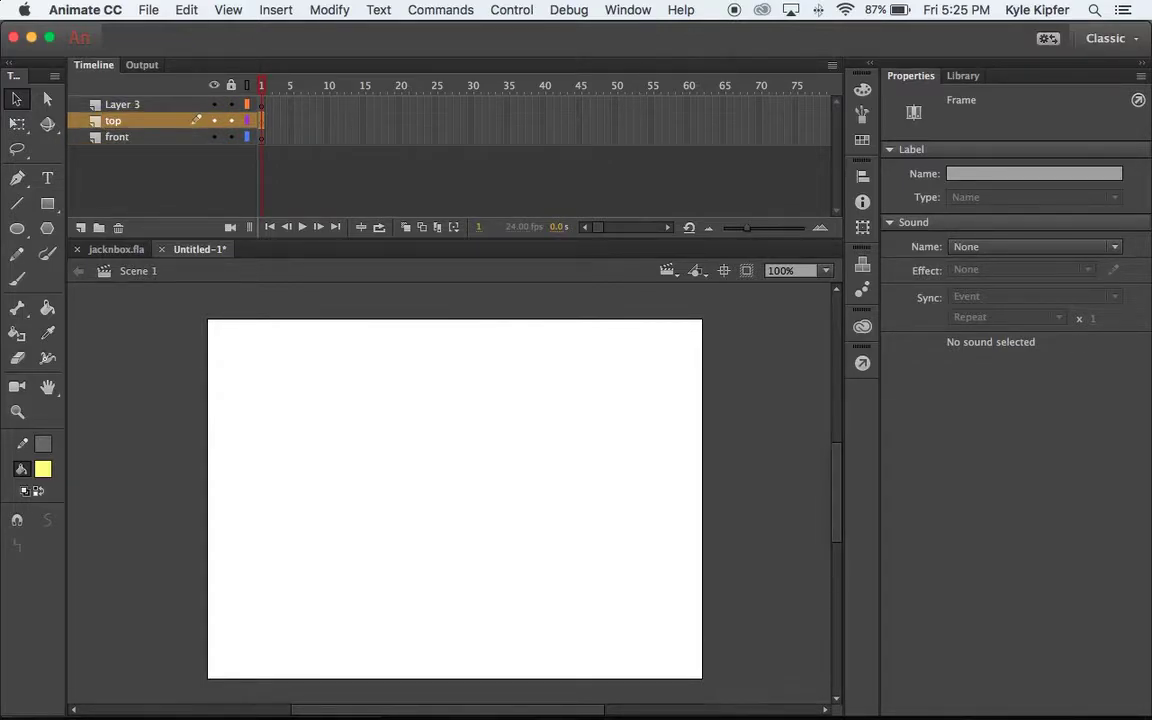
double_click(126, 104)
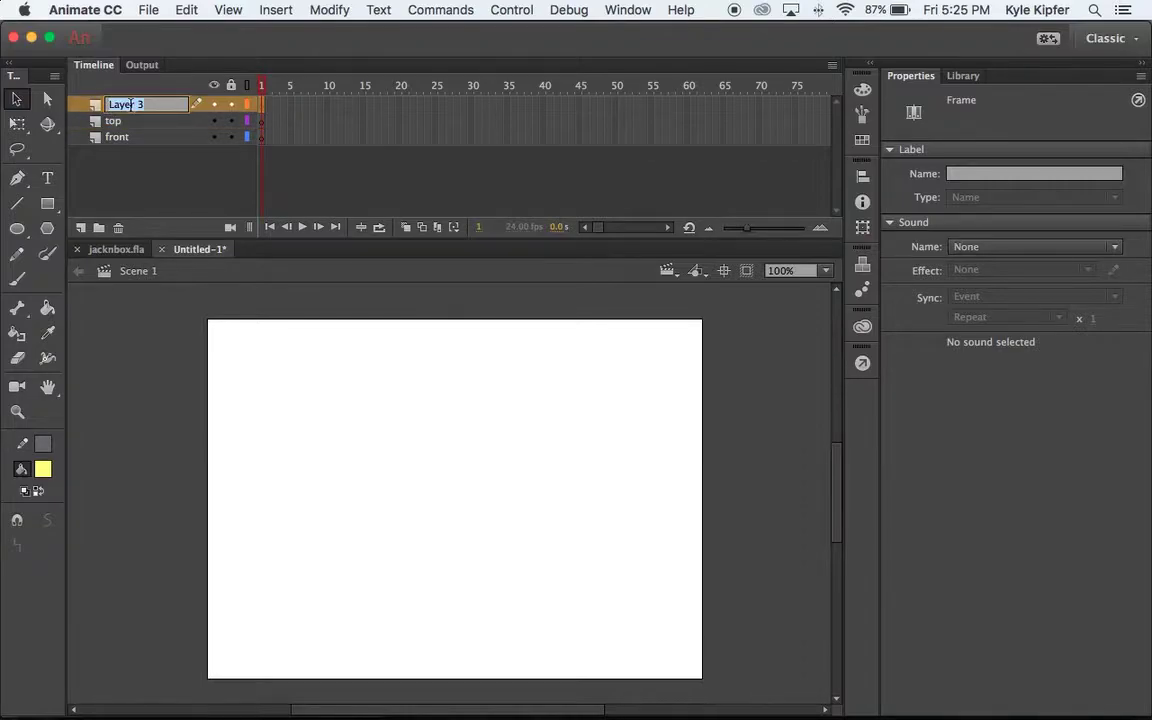
type("inside")
key("Return")
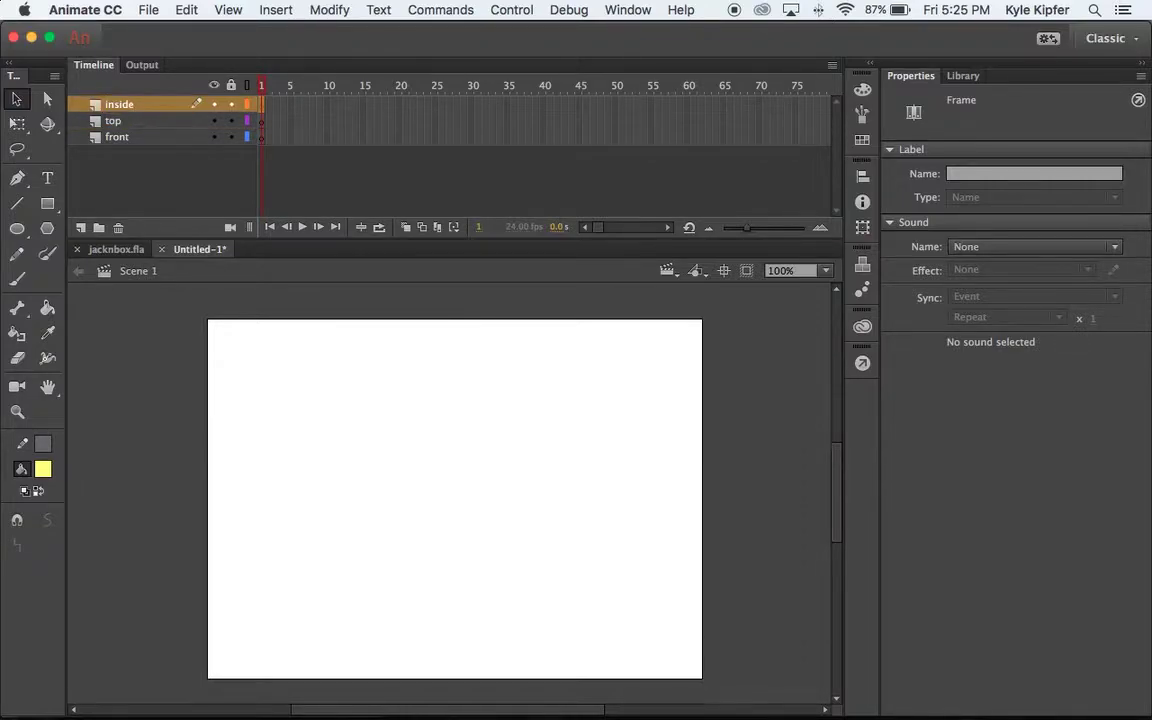
- On the front layer, draw a no-stroke #6633CC rectangle in the stage's lower right
left_click(130, 137)
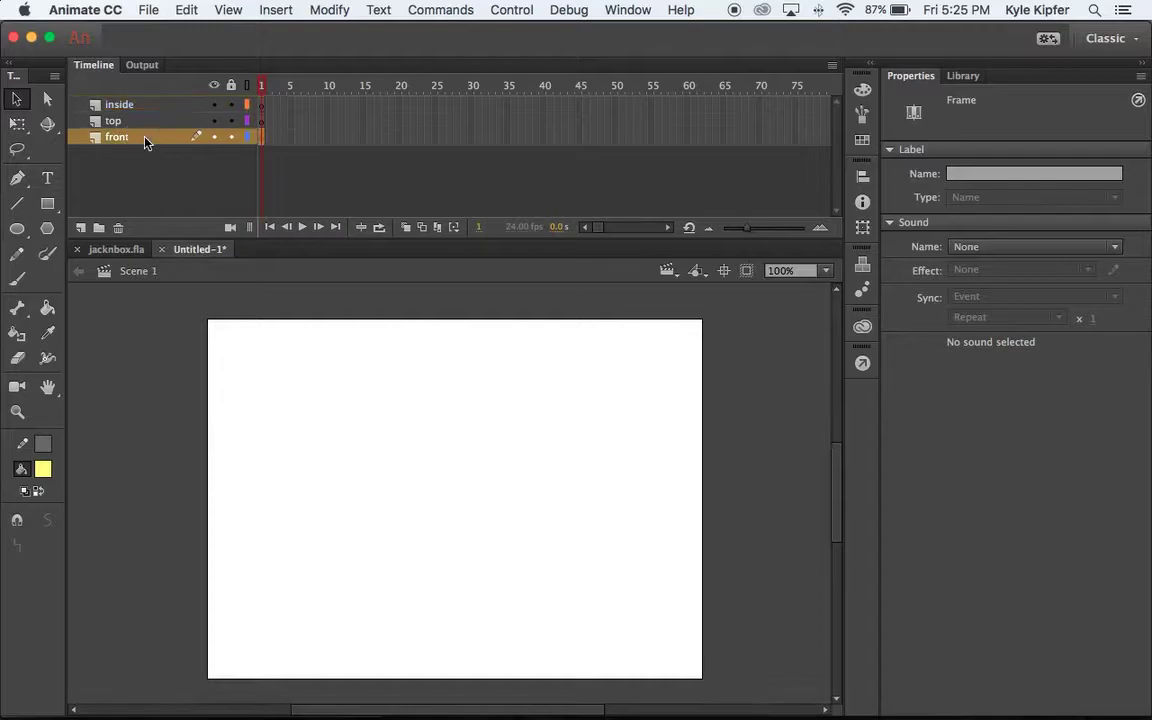
left_click(54, 206)
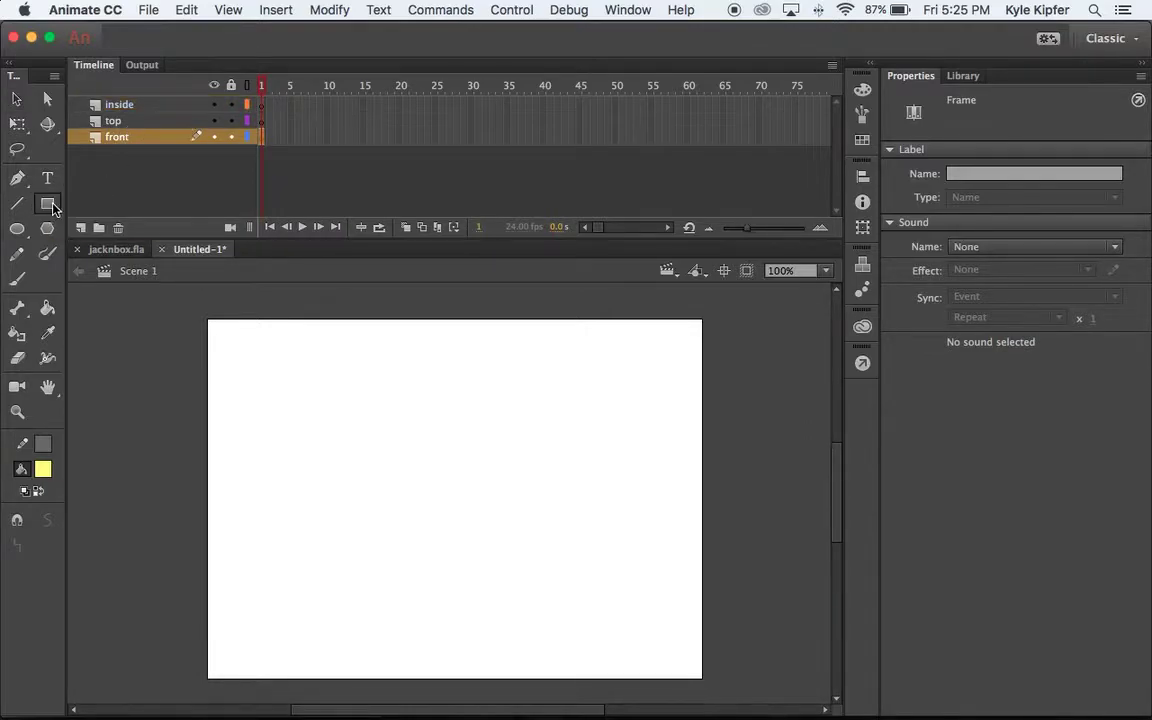
left_click(44, 446)
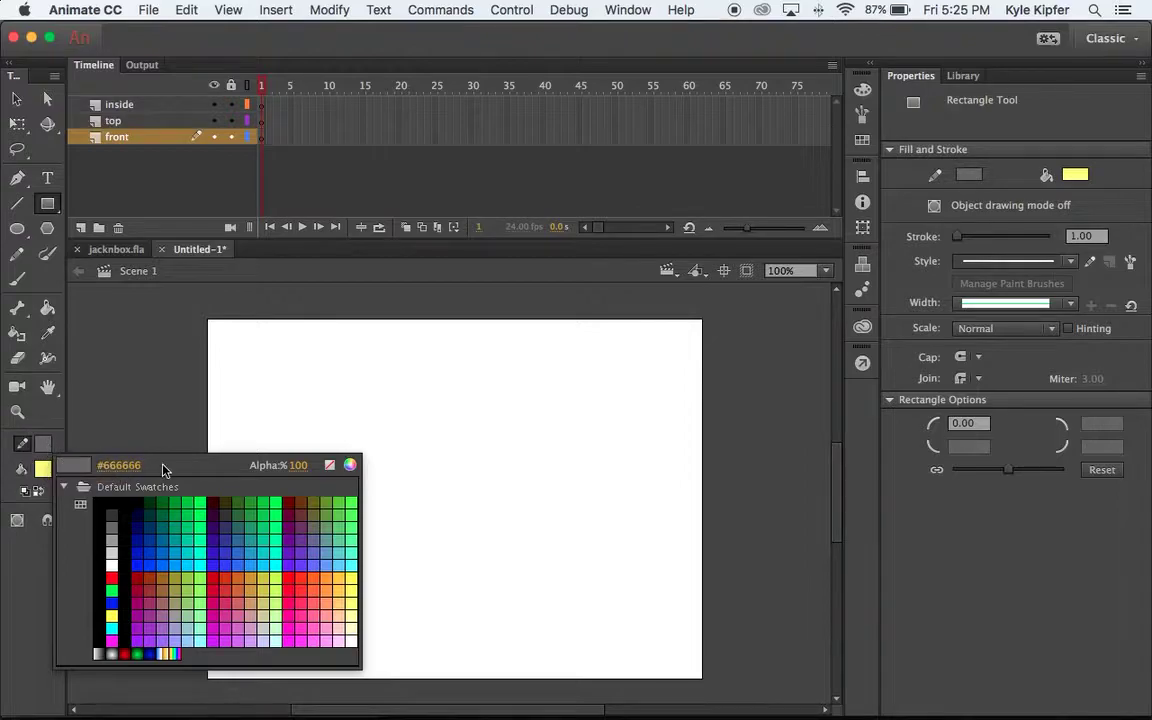
left_click(330, 467)
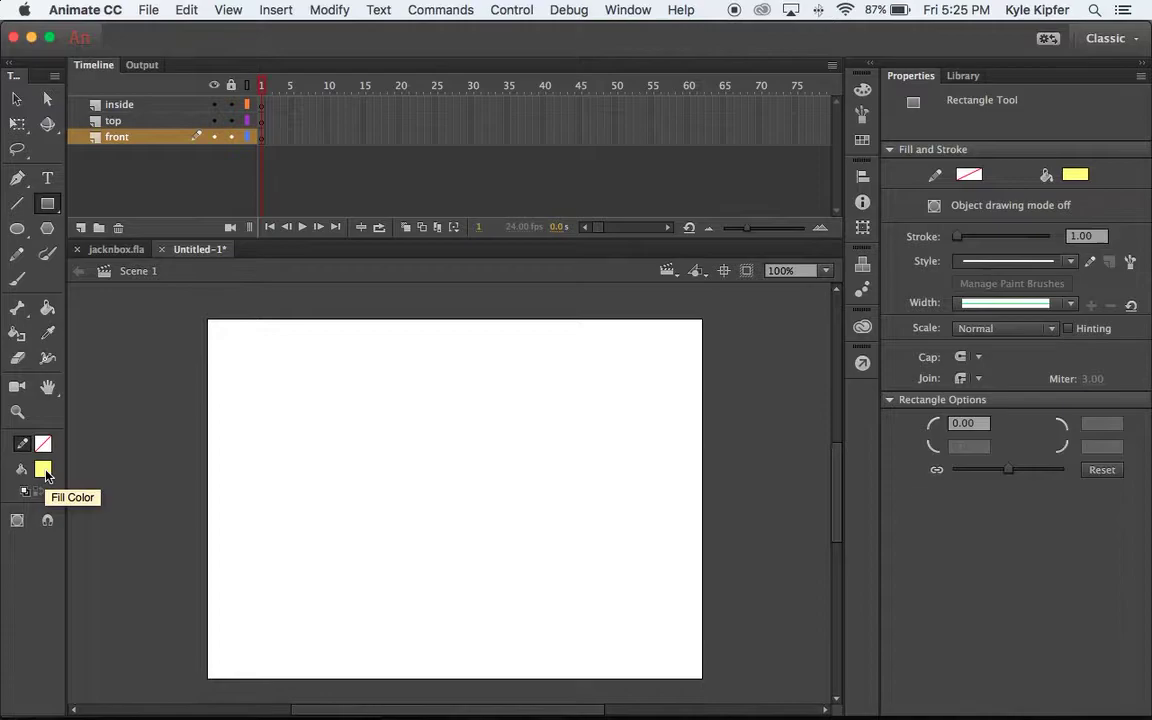
left_click(46, 473)
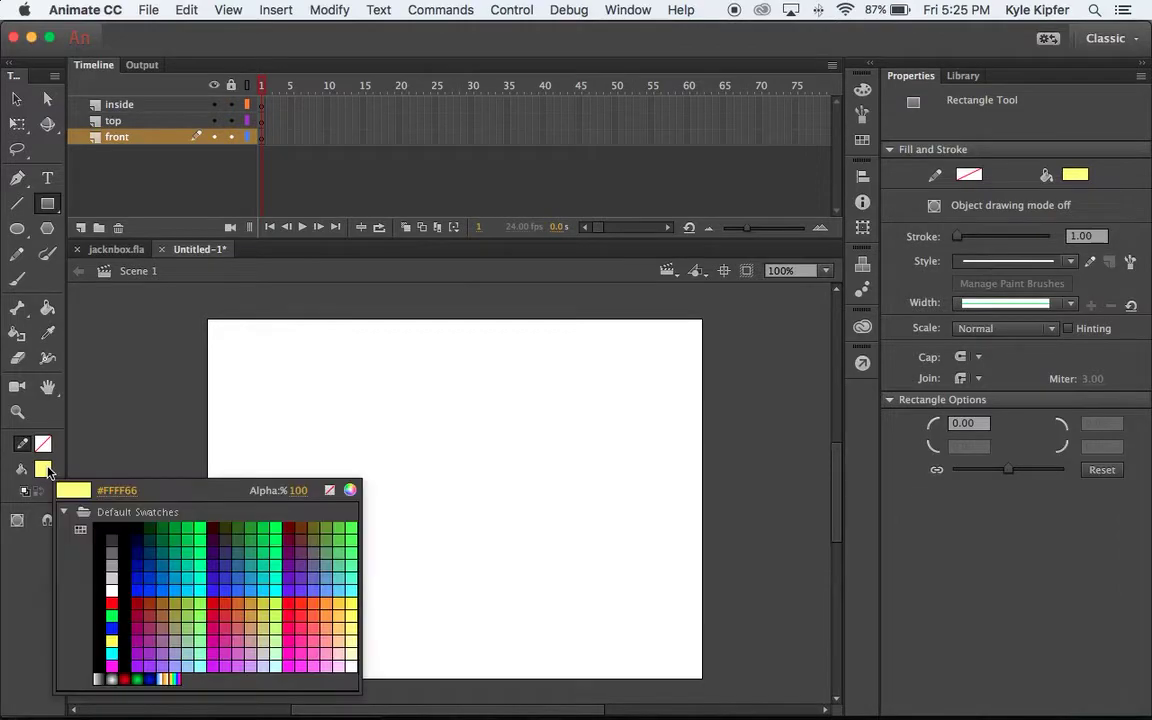
left_click(304, 577)
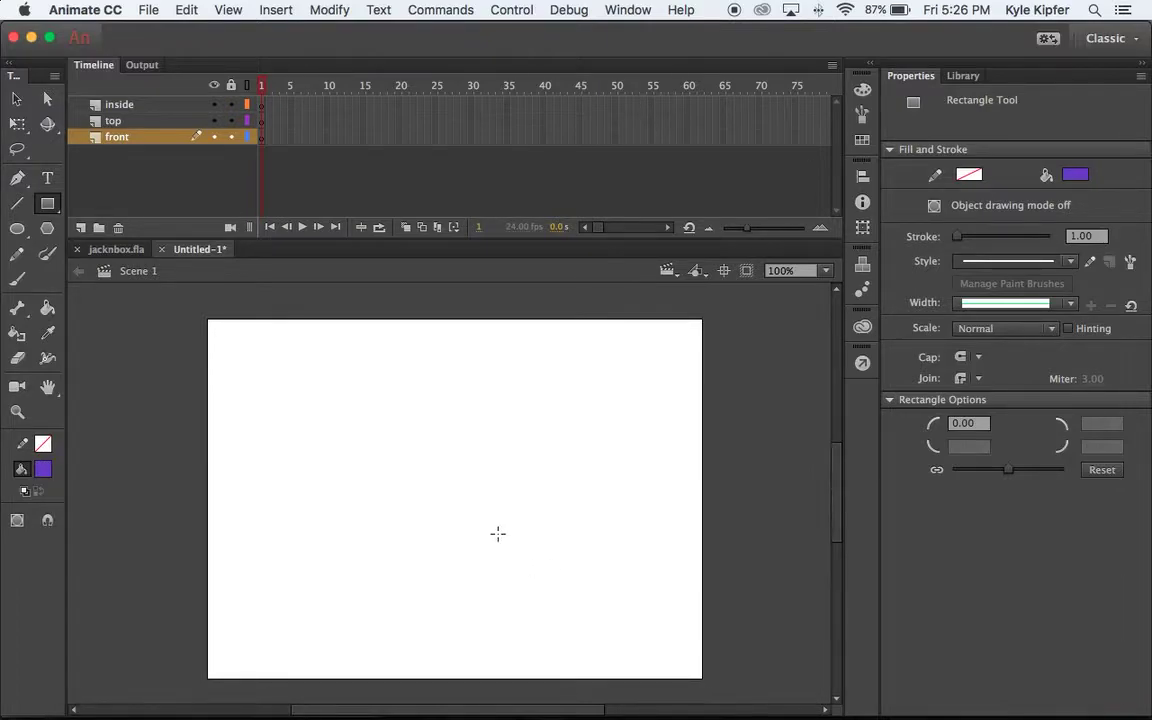
left_click_drag(482, 523, 630, 621)
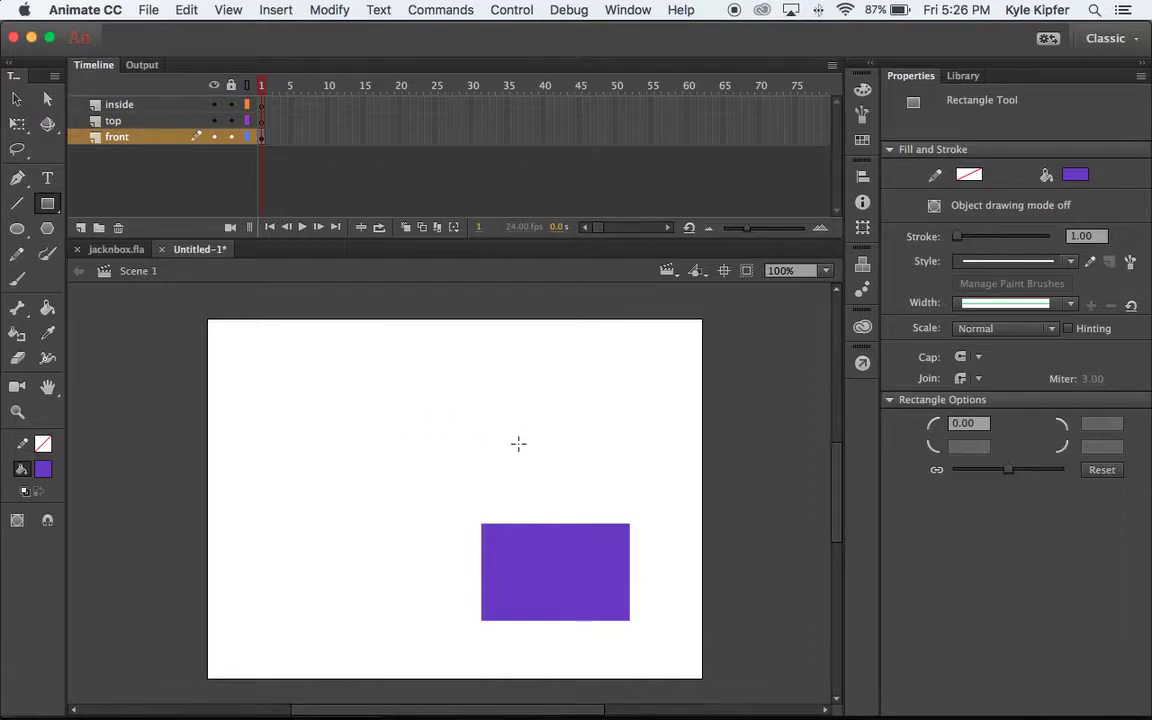
- Draw a lid rectangle on the top layer above the box front and select it
left_click(155, 123)
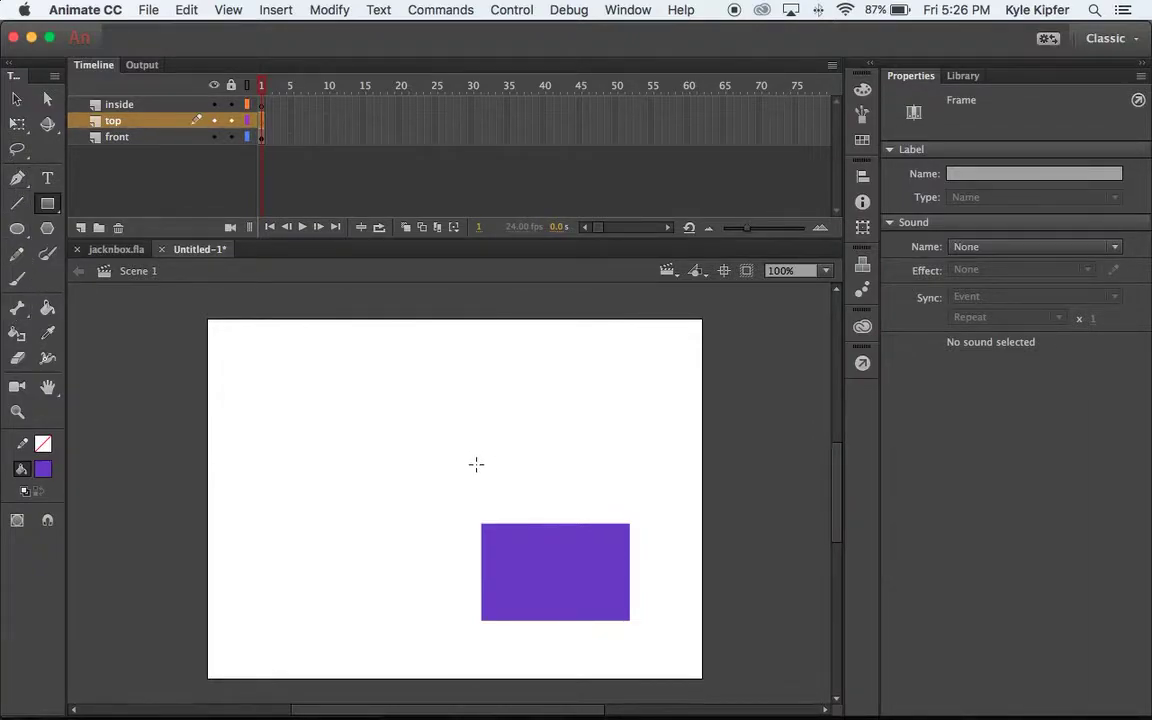
left_click_drag(476, 461, 625, 508)
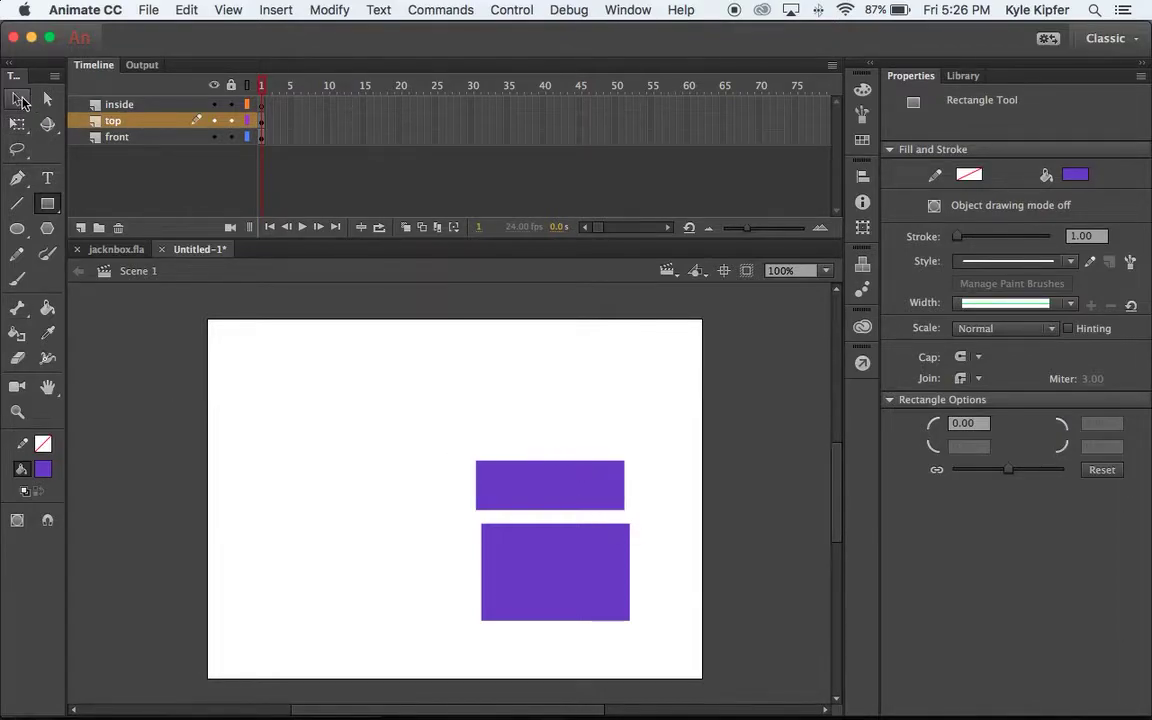
left_click(18, 99)
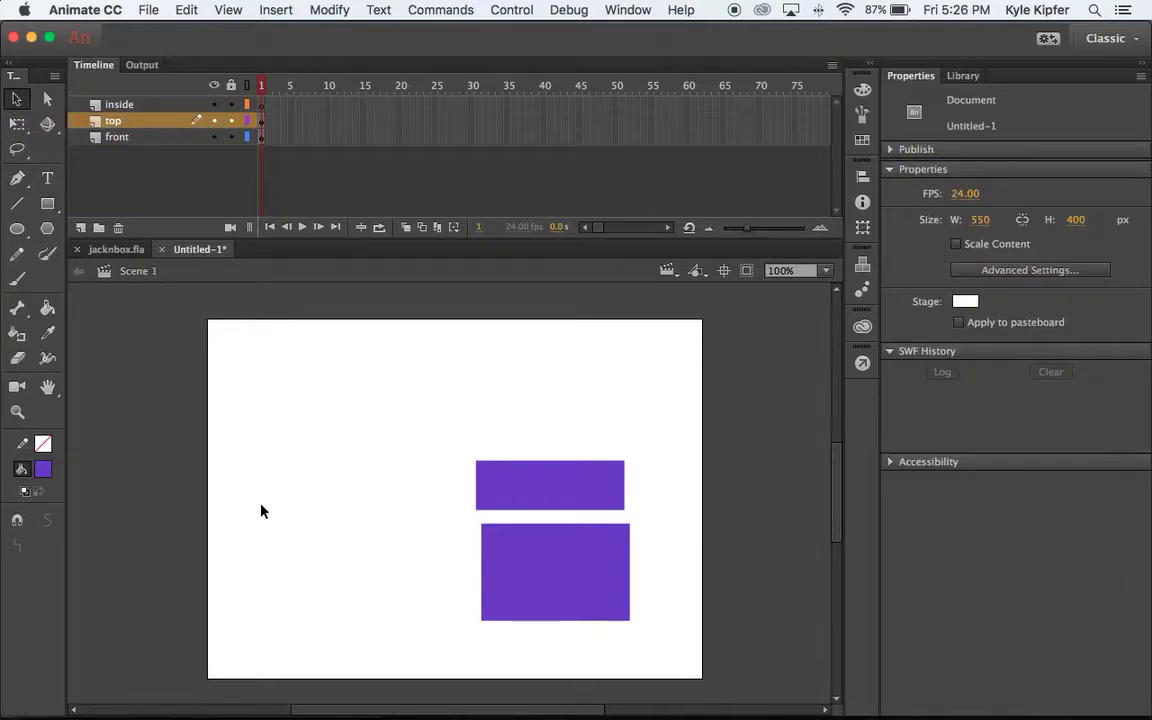
left_click(546, 492)
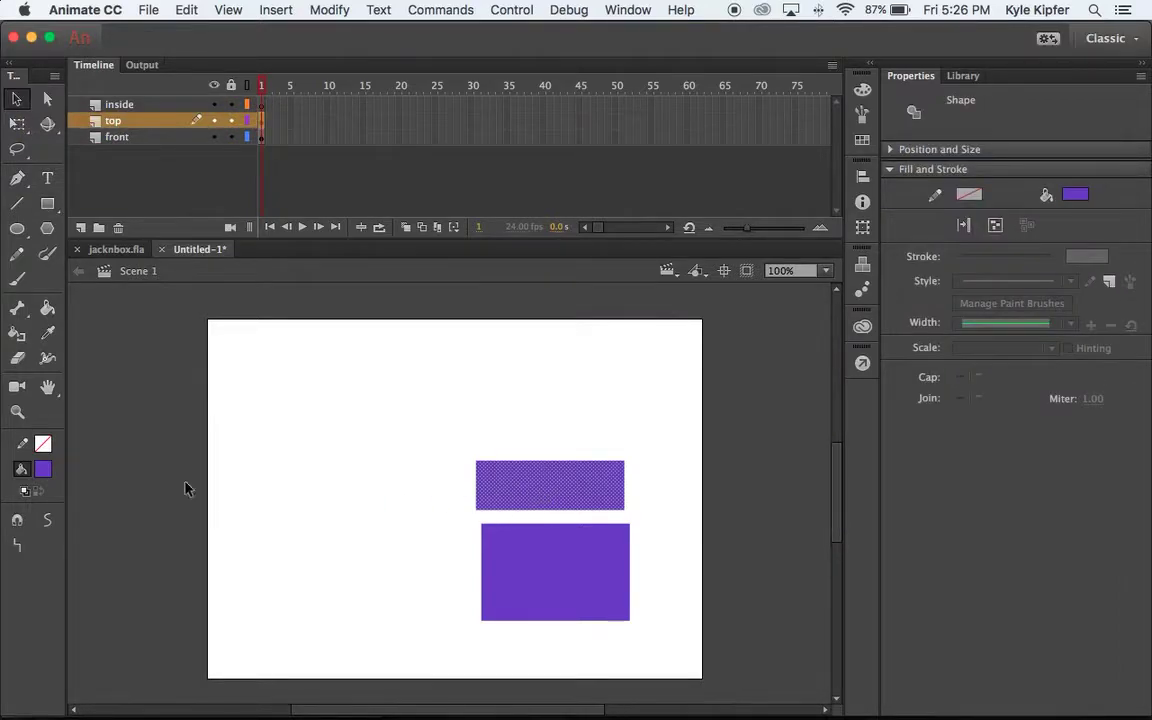
left_click(43, 470)
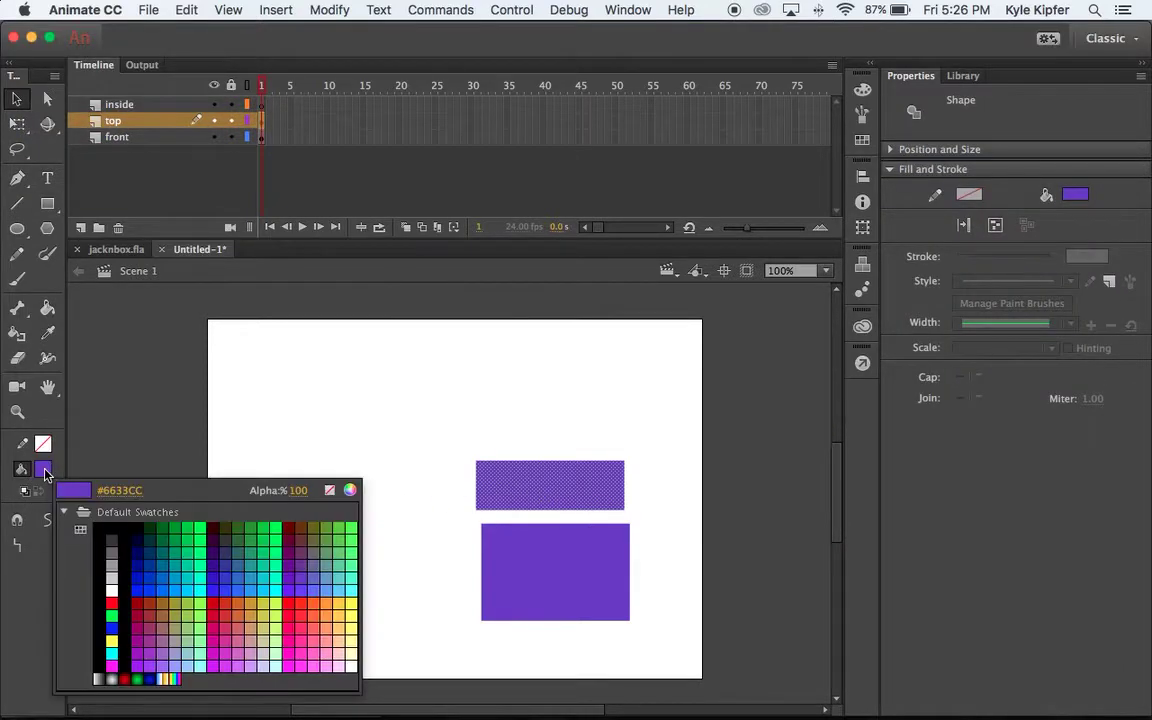
- Move the lid down onto the box front's top and recolour it a darker purple
left_click(296, 583)
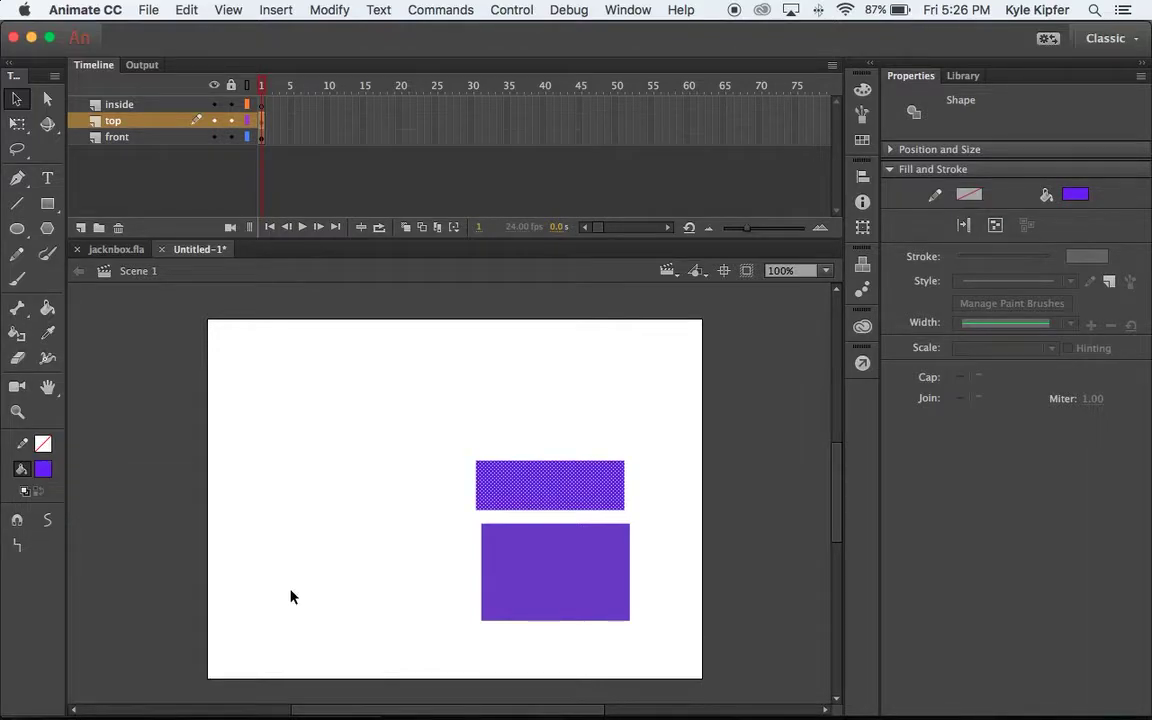
left_click(344, 498)
left_click_drag(551, 490, 563, 499)
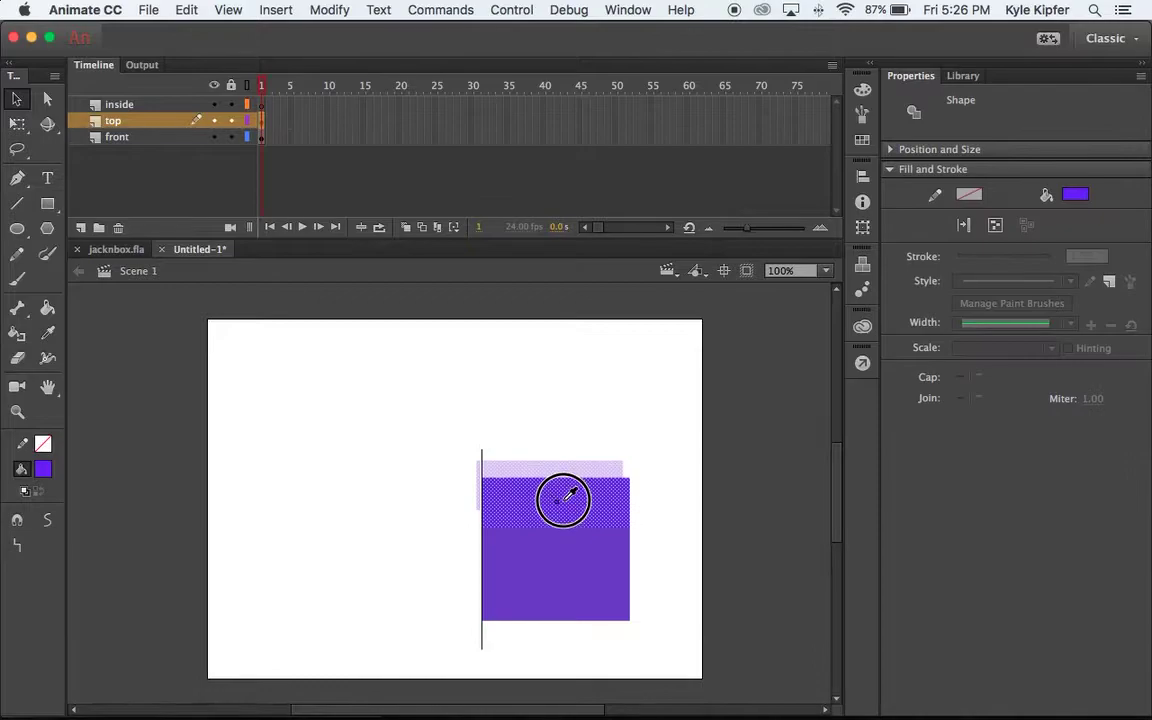
left_click(622, 440)
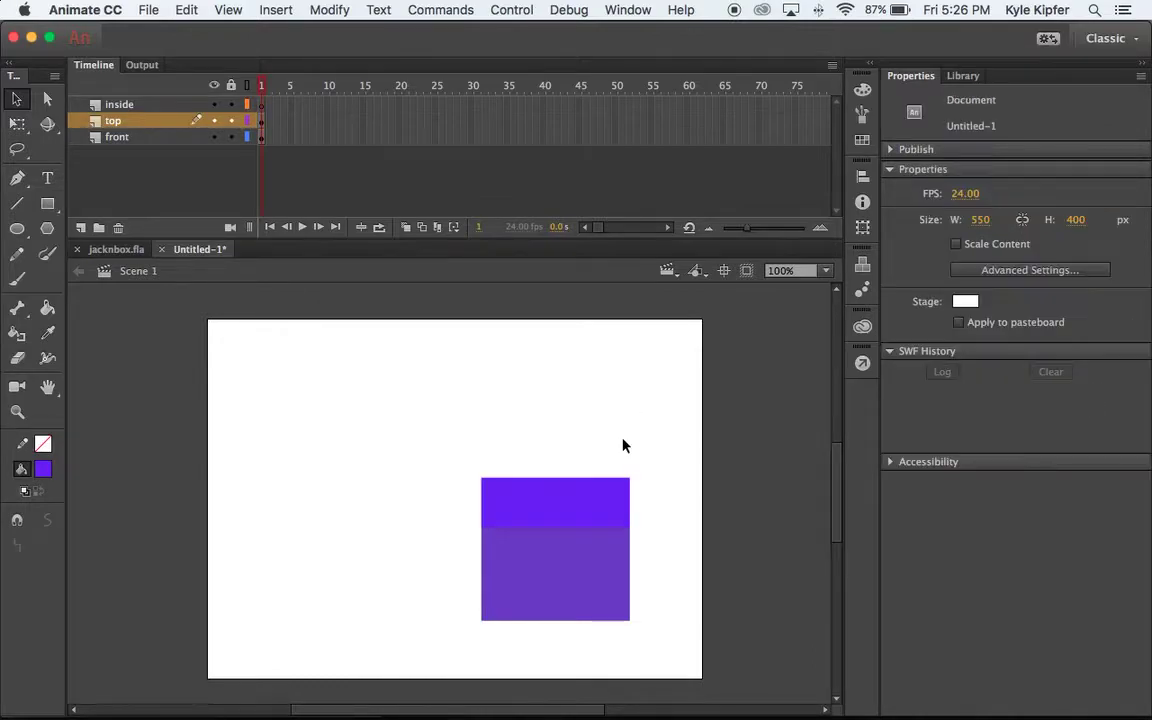
left_click(578, 513)
left_click(42, 469)
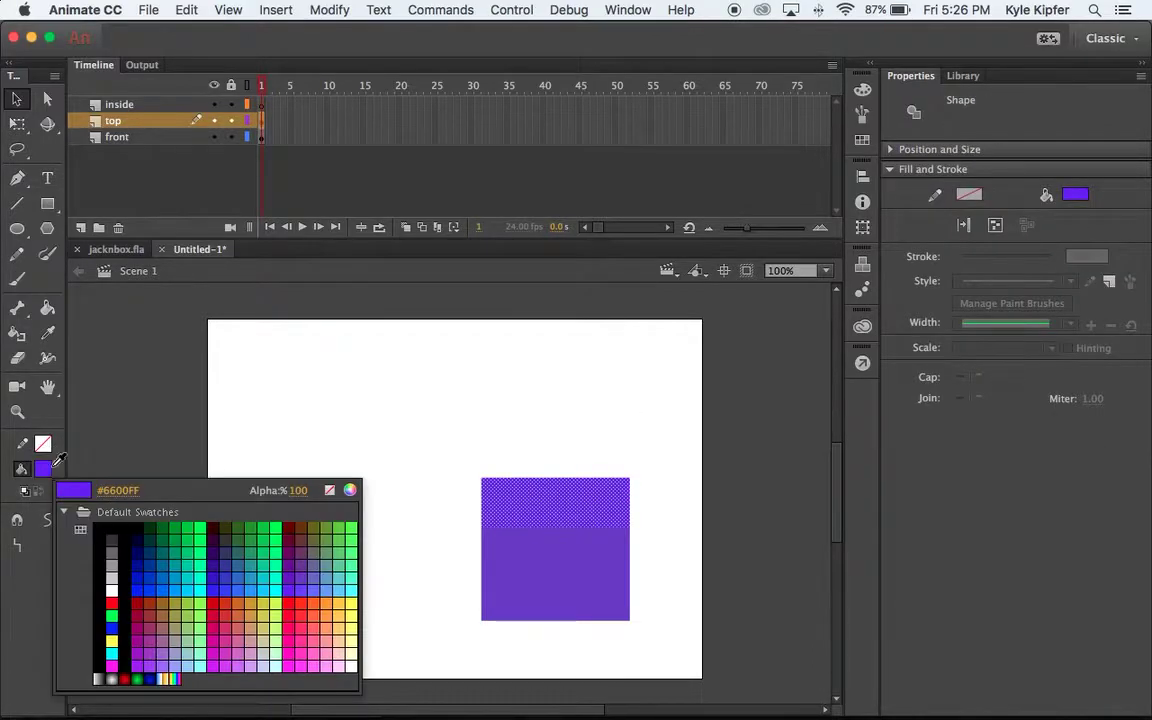
left_click(294, 559)
left_click(400, 426)
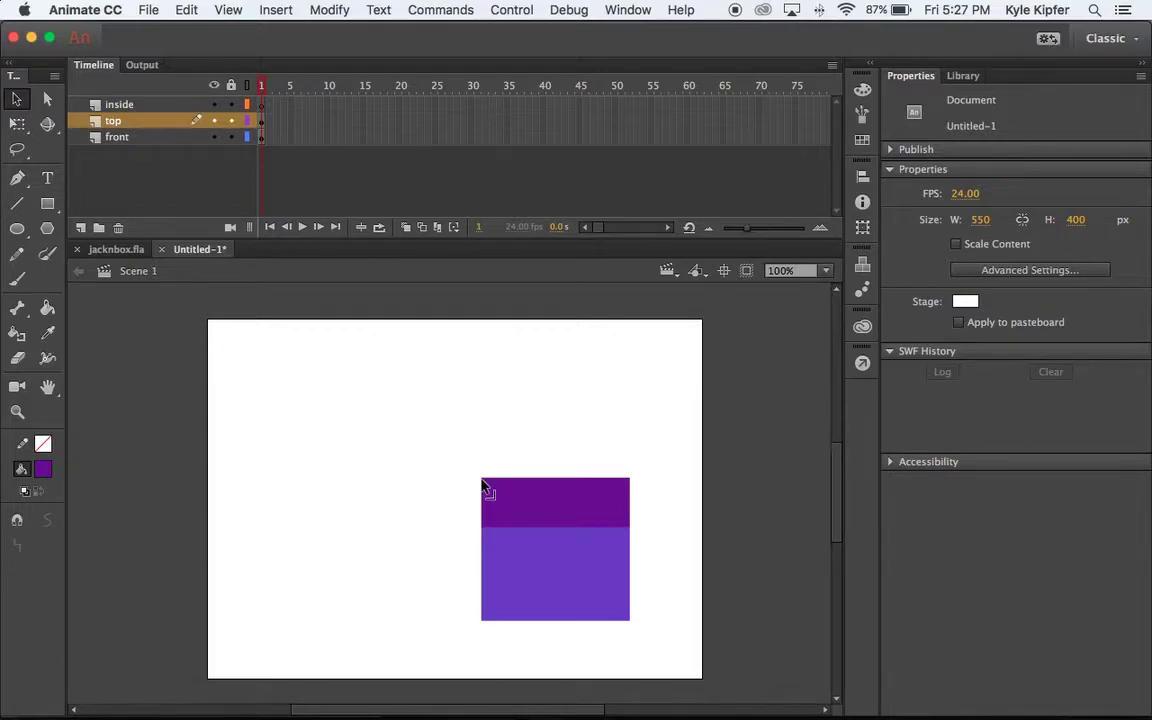
- Drag the lid's top corners inward to form a trapezoid
left_click_drag(482, 485, 508, 492)
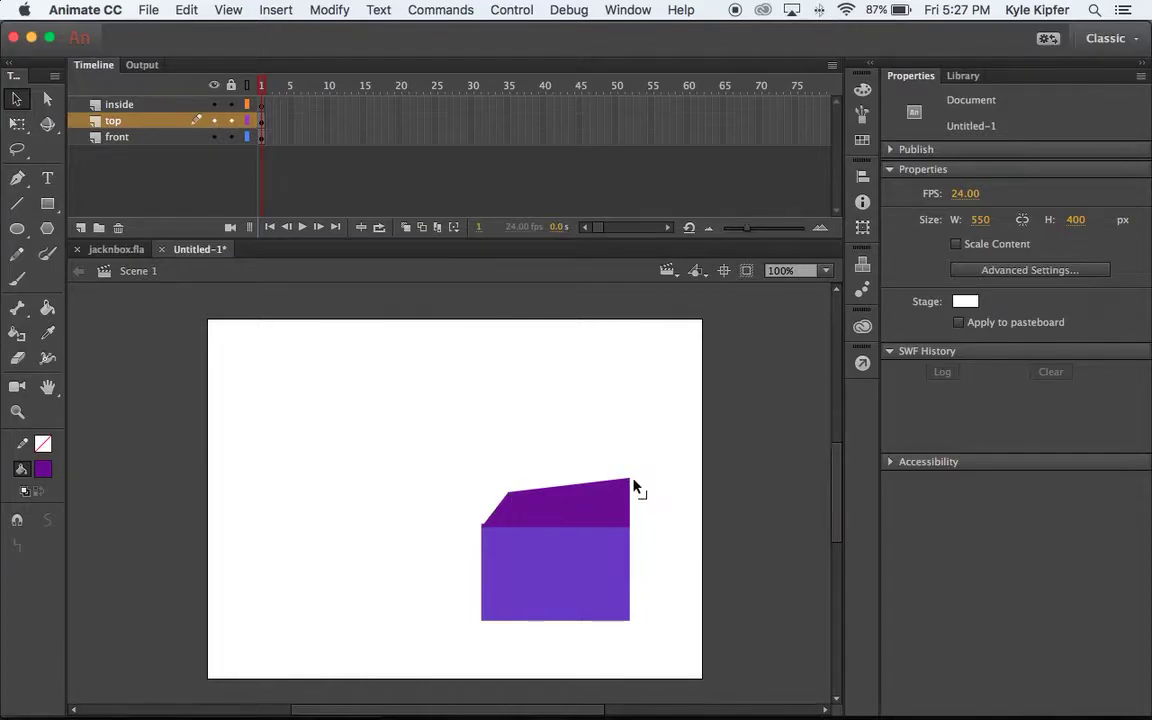
left_click_drag(630, 479, 566, 506)
left_click(550, 511)
left_click(580, 453)
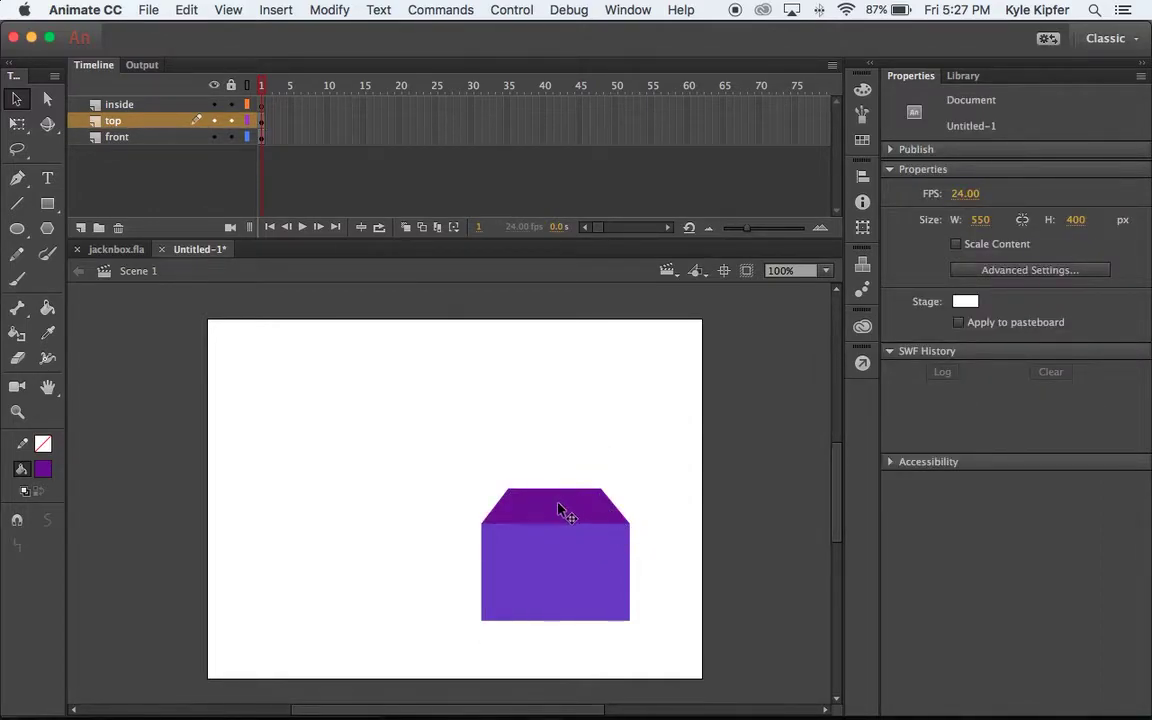
- Copy the purple lid shape from the top layer
left_click(263, 124)
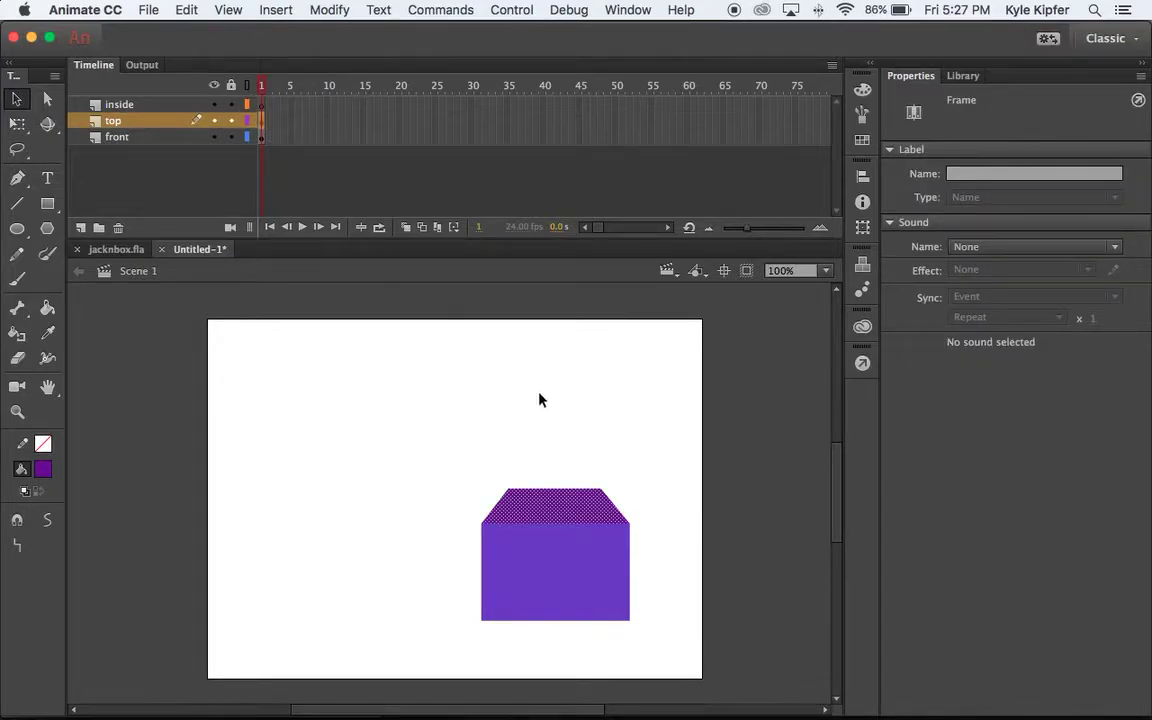
left_click(262, 137)
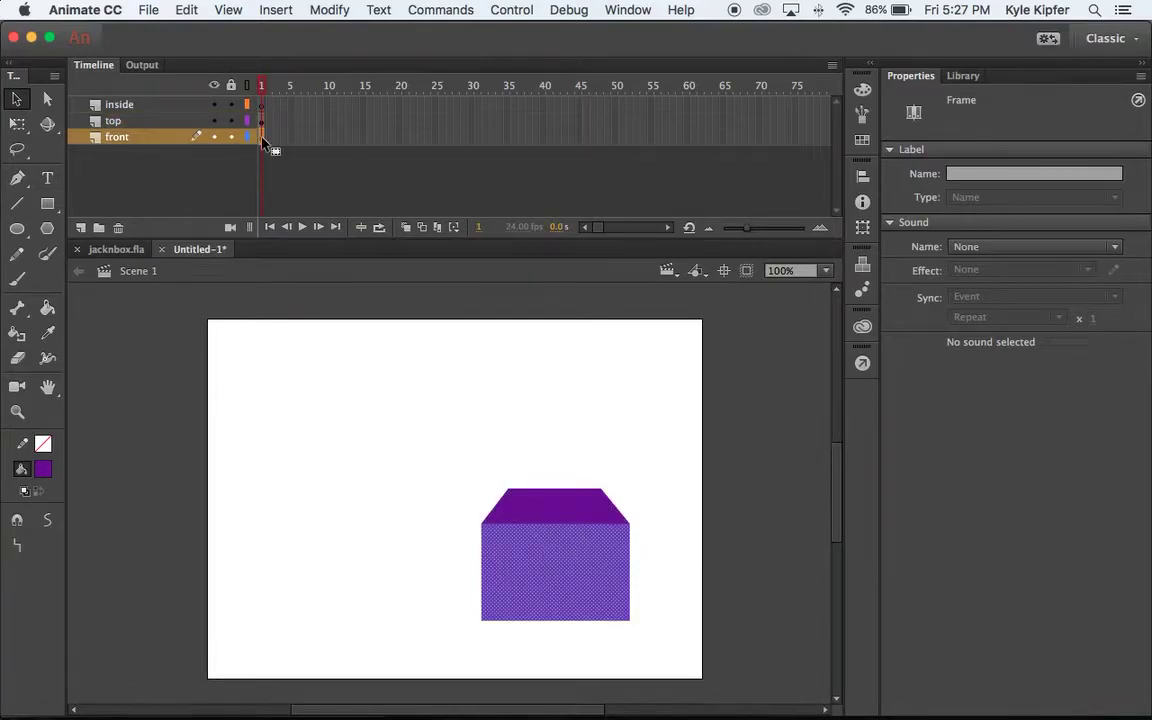
left_click(262, 121)
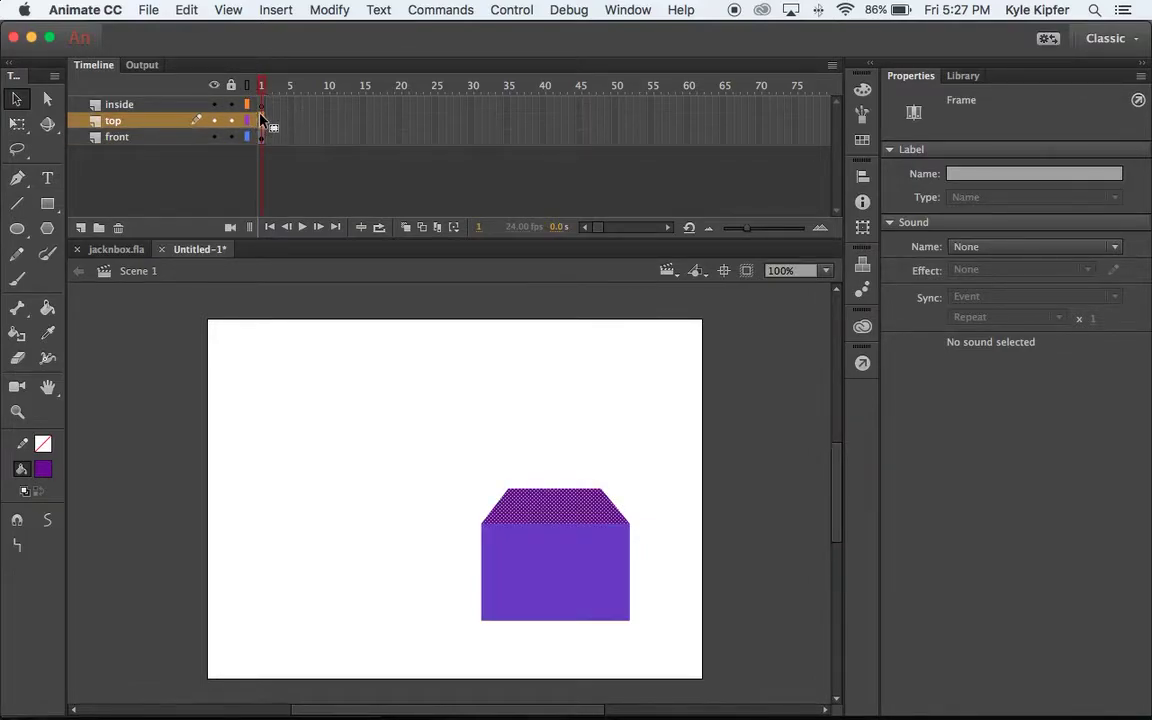
left_click_drag(262, 121, 262, 105)
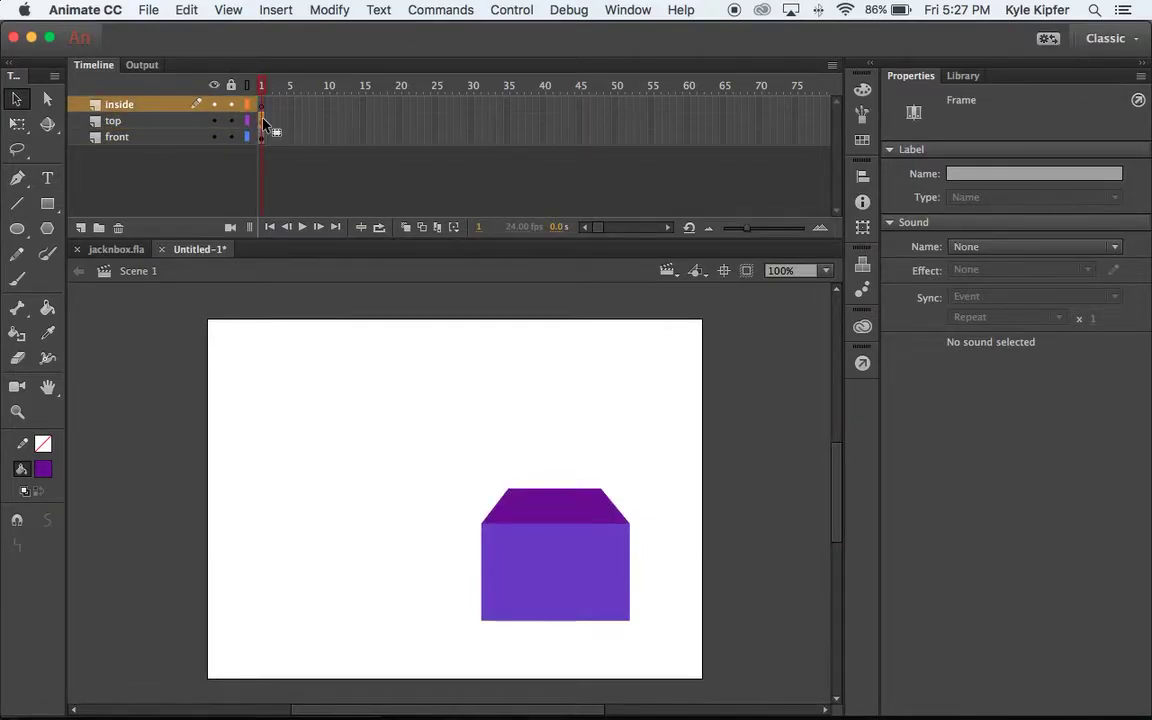
key("super+z")
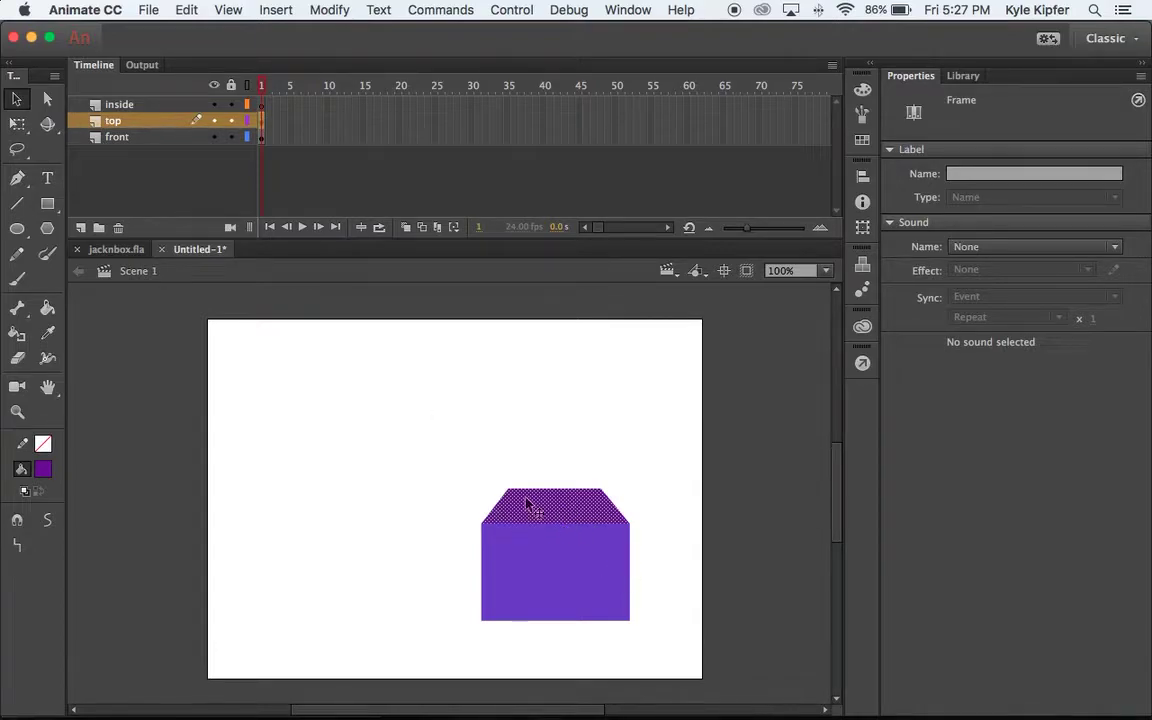
left_click(512, 405)
left_click(567, 515)
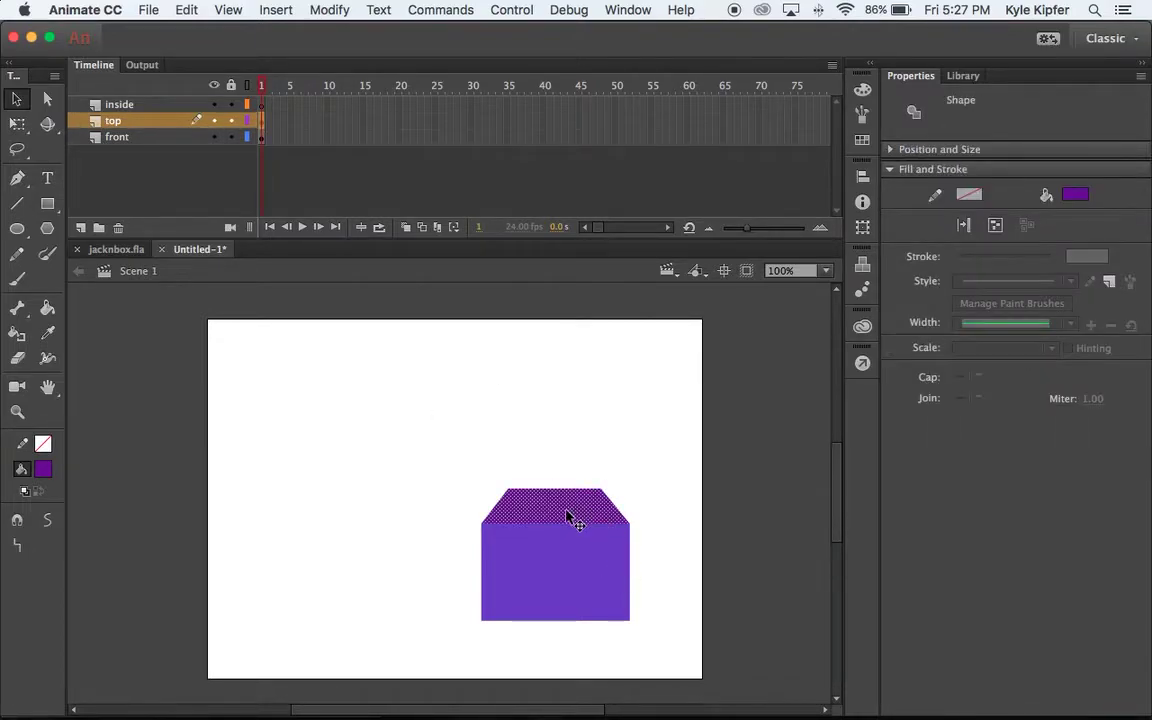
- Paste the lid copy in place on frame 1 of the inside layer
left_click(263, 106)
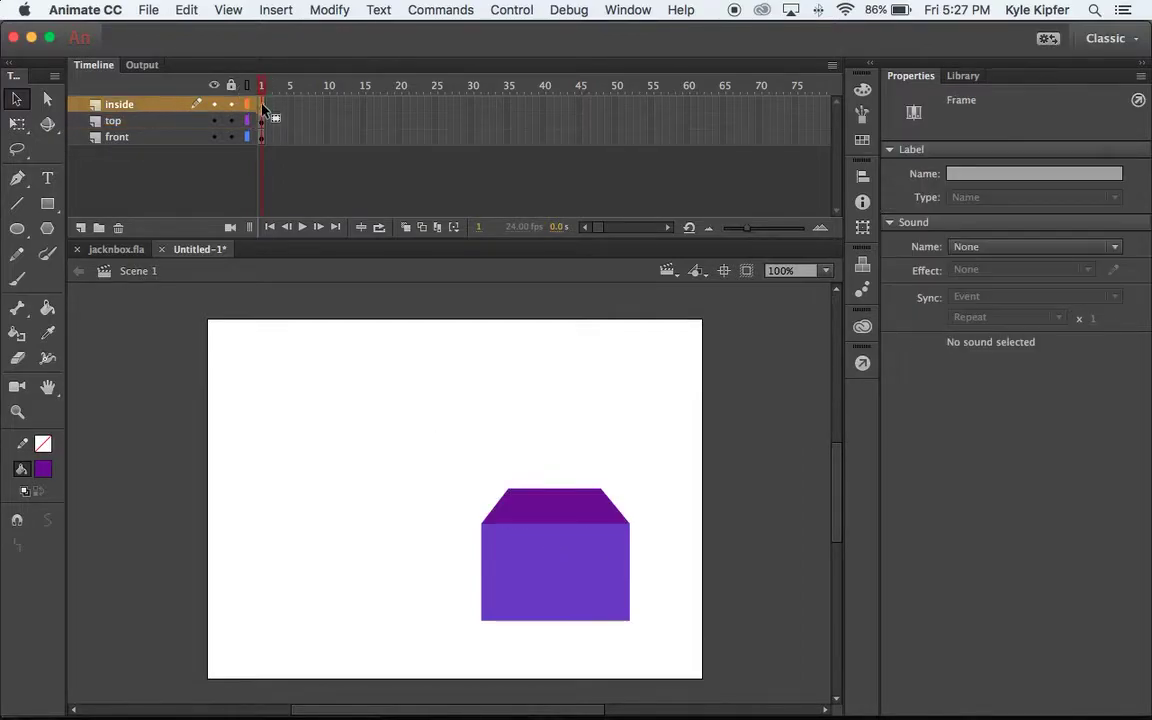
left_click(184, 8)
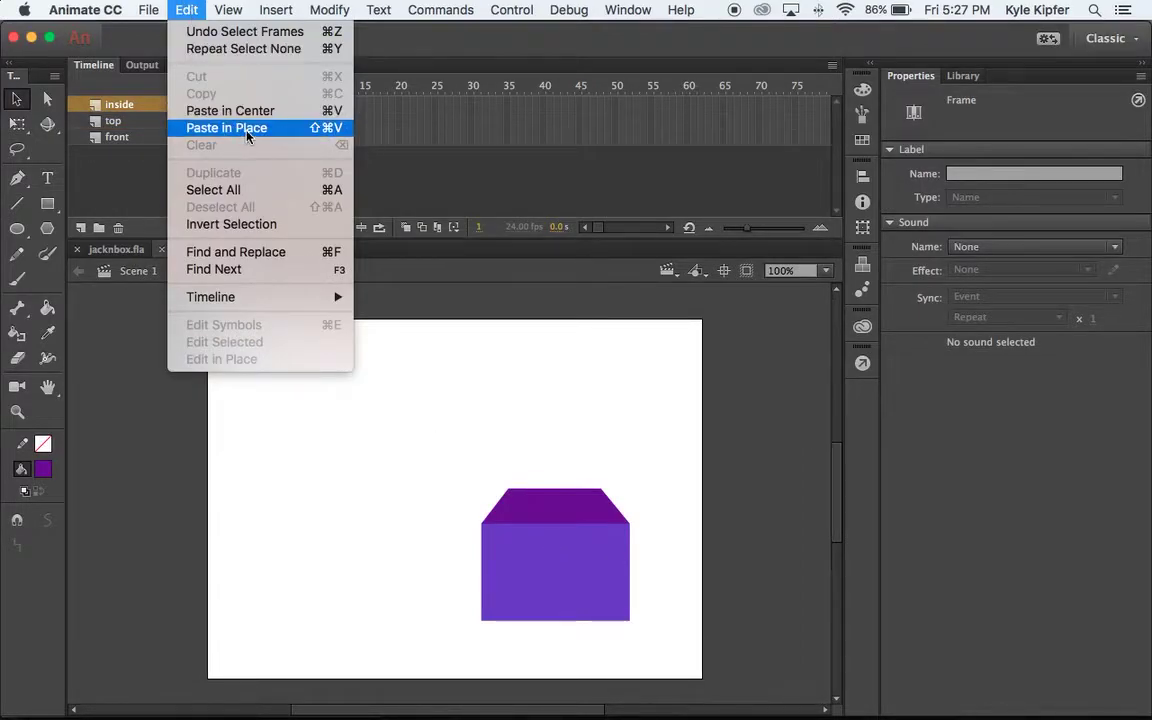
left_click(248, 129)
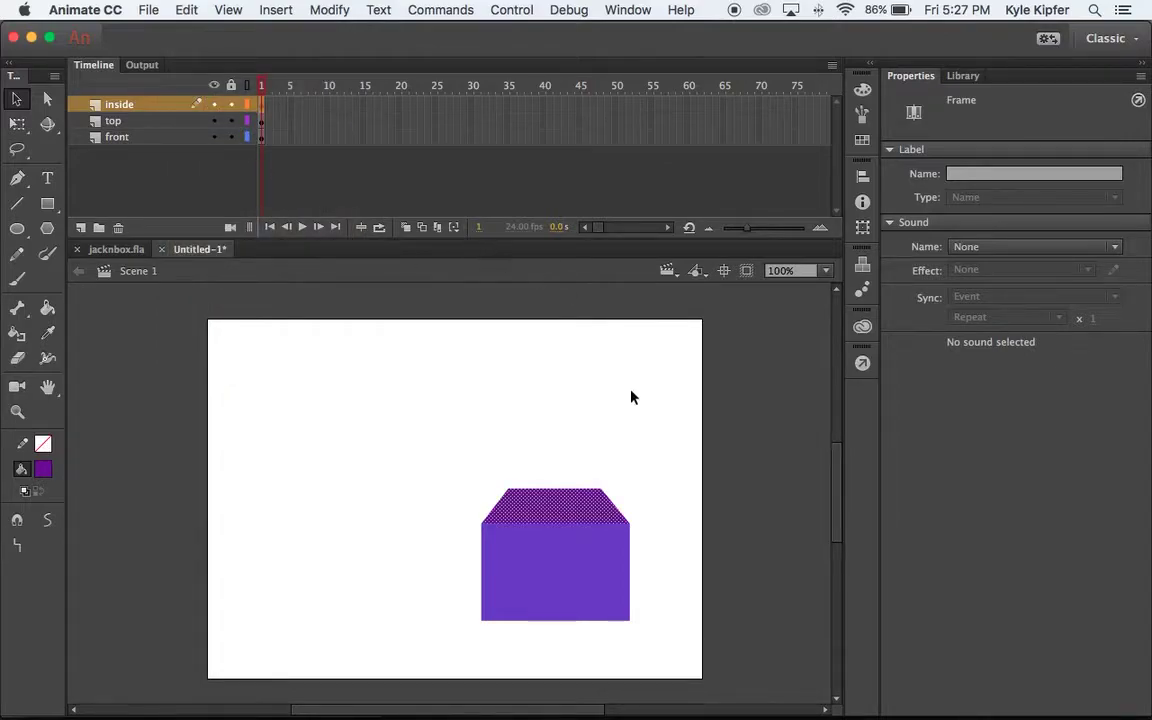
left_click(622, 455)
left_click(575, 512)
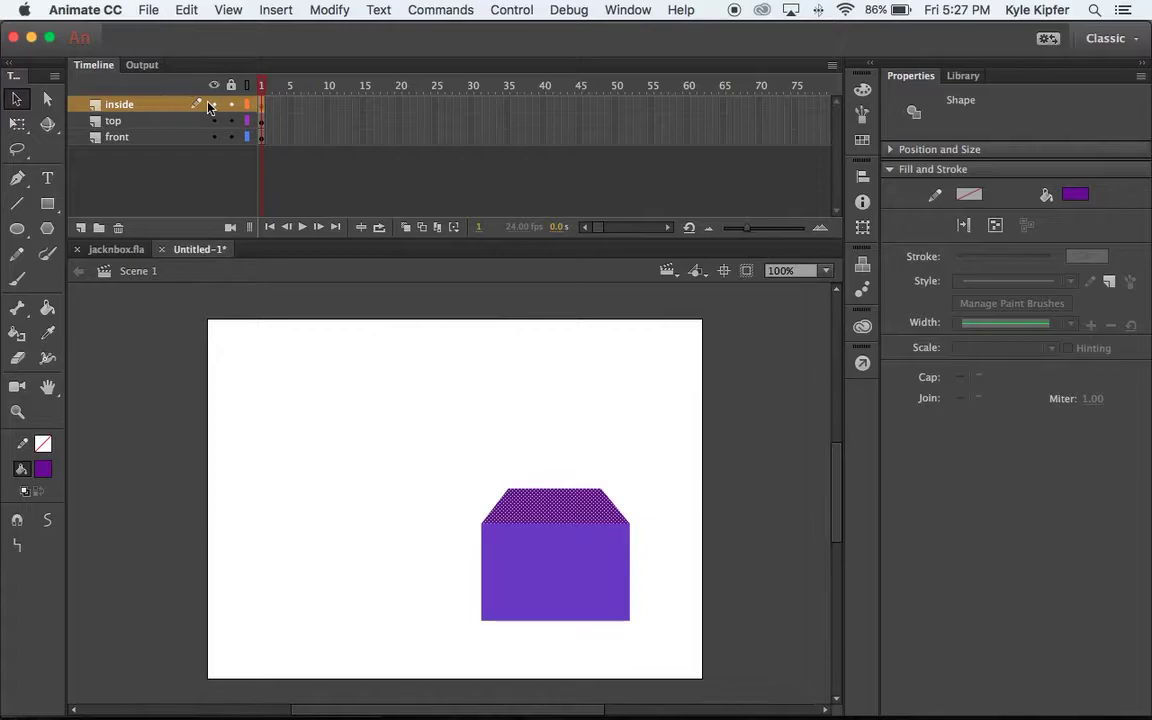
- Switch the inside lid's fill to a linear gradient and add a black stop
left_click(862, 90)
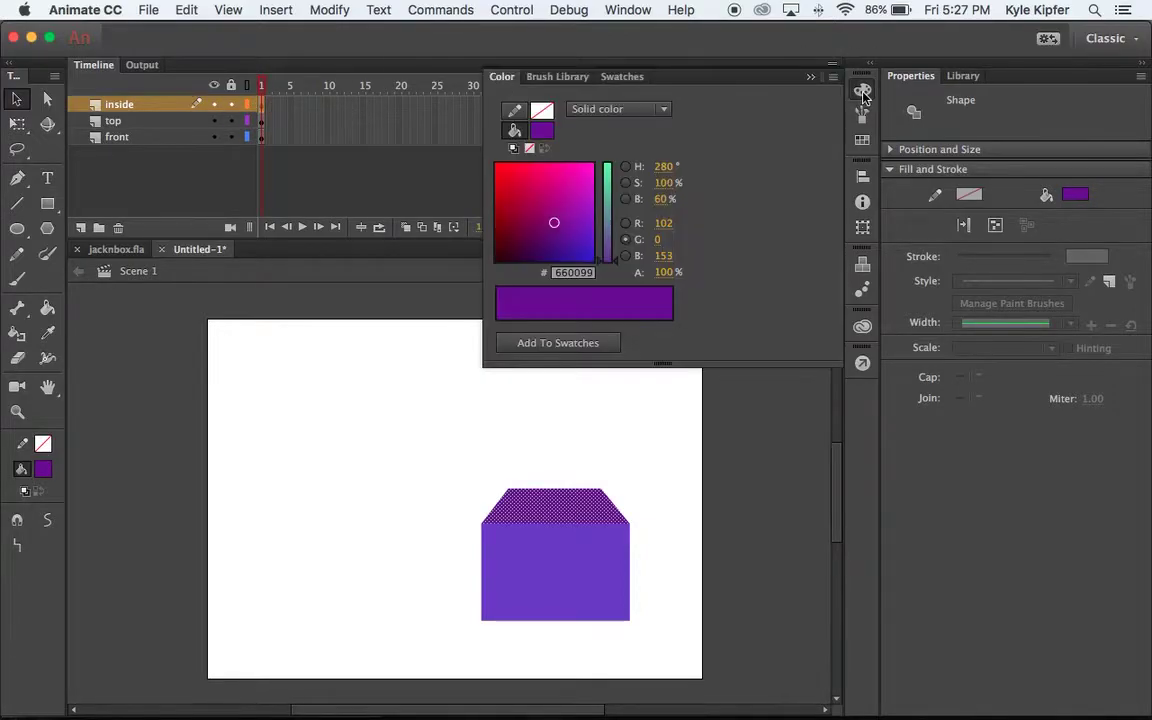
left_click(663, 110)
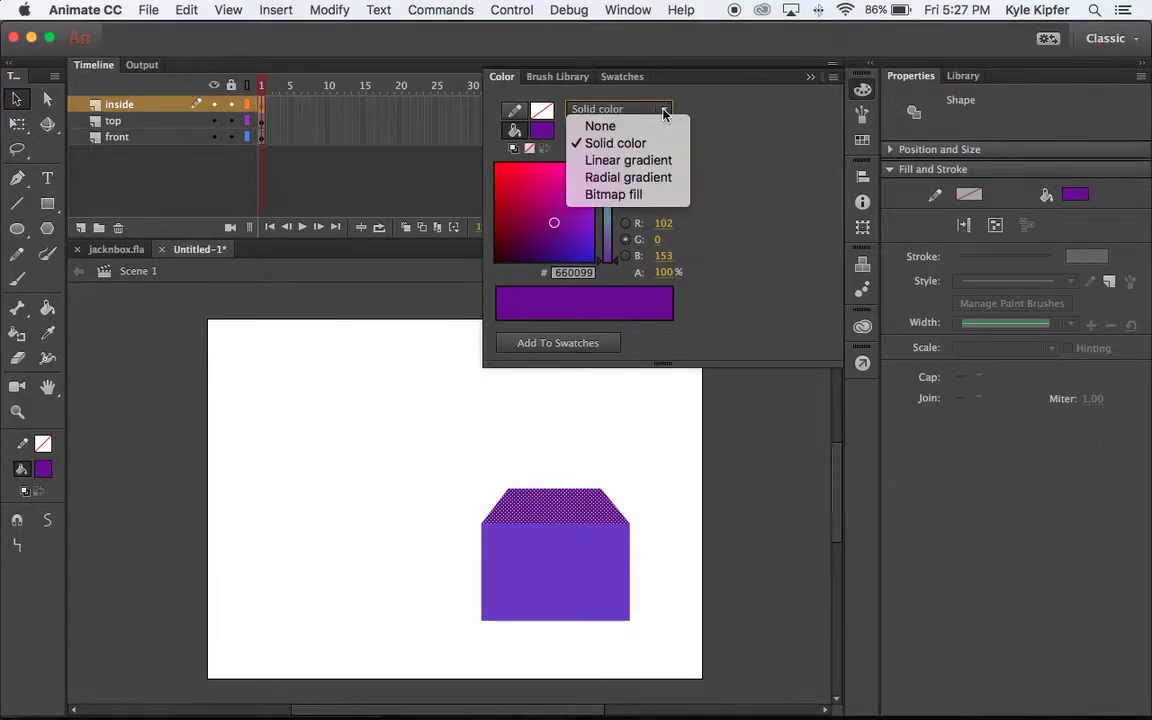
left_click(645, 160)
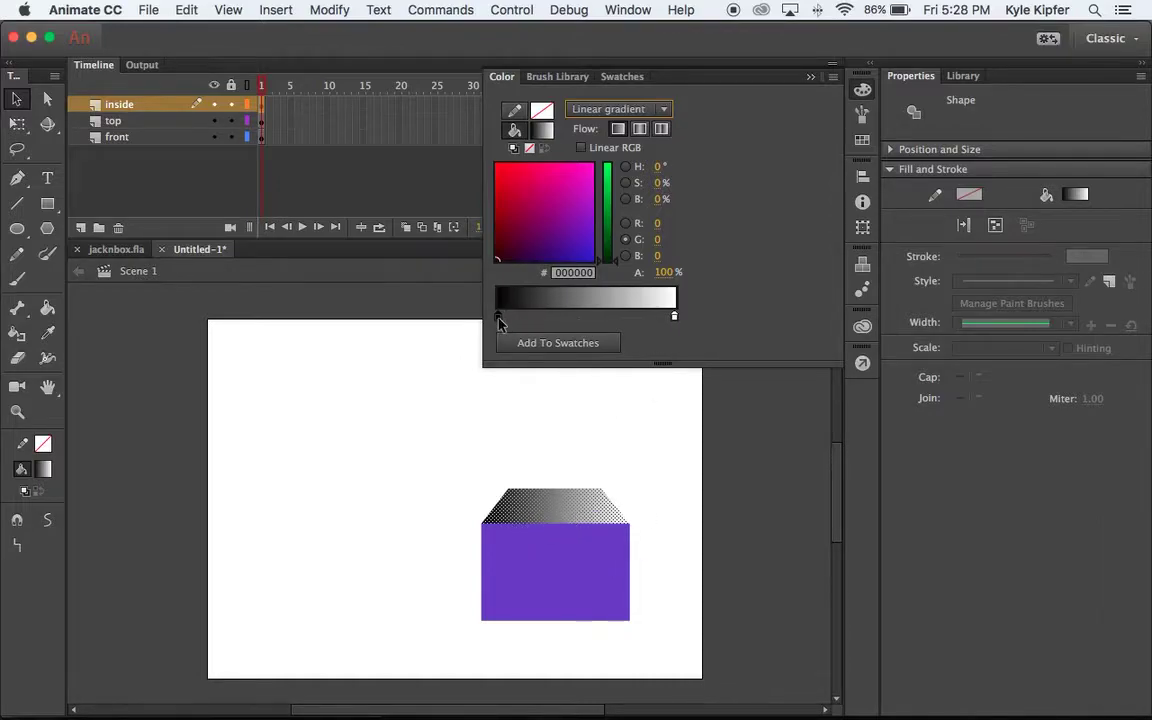
left_click_drag(498, 319, 596, 322)
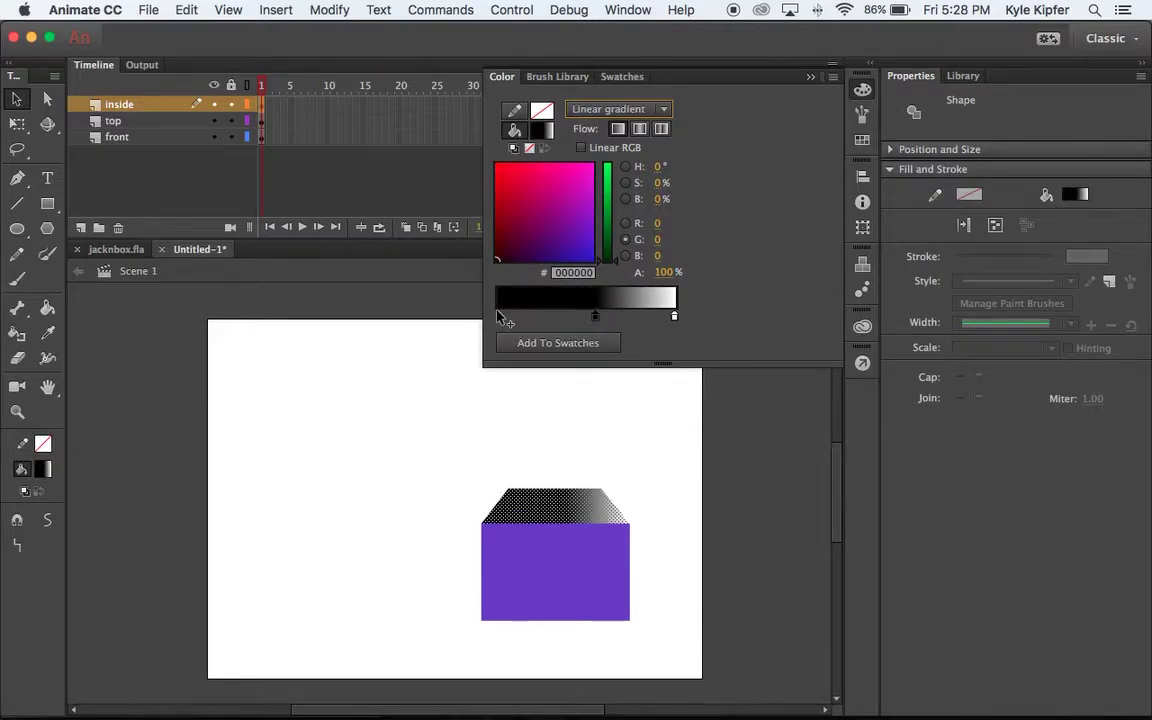
left_click(502, 314)
left_click_drag(522, 317, 560, 319)
- Arrange the gradient stops to run white, black, black, white with a wide black middle
left_click_drag(674, 318, 666, 320)
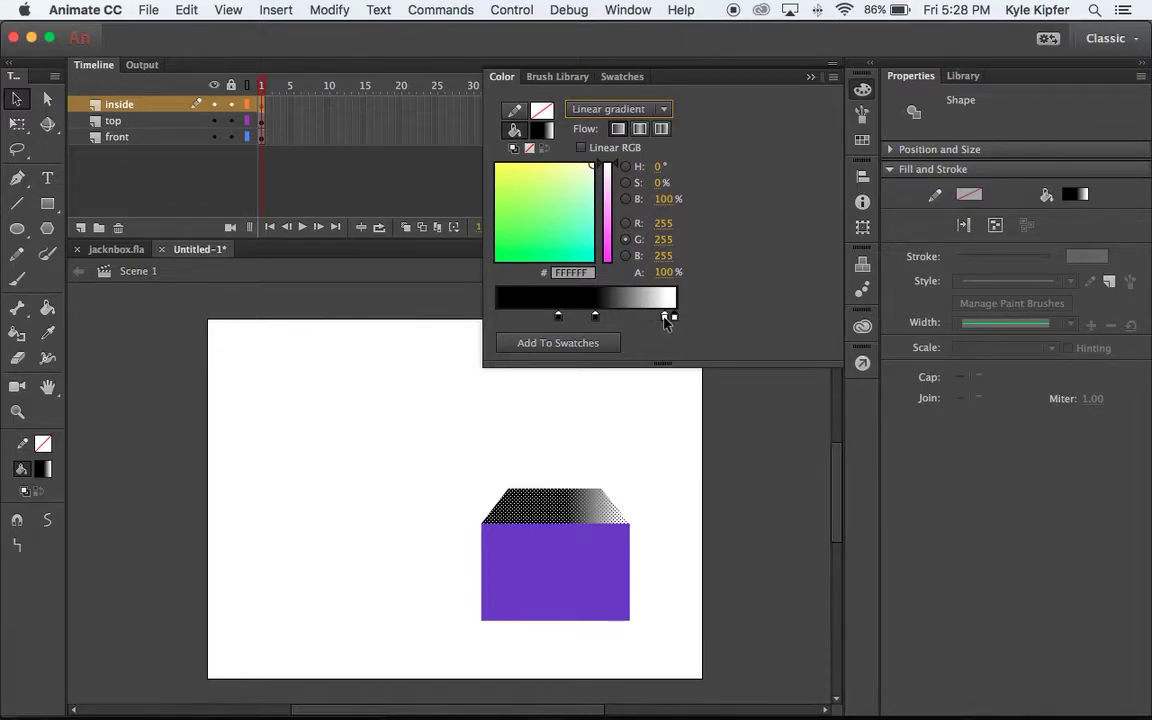
left_click_drag(666, 320, 494, 315)
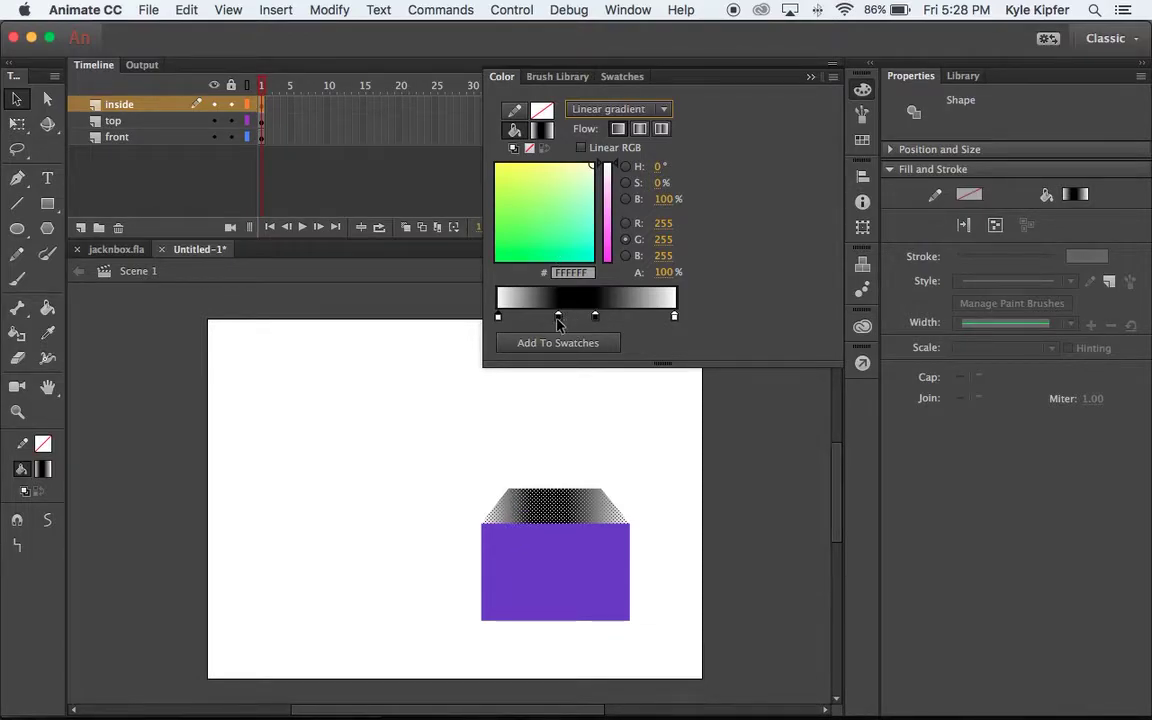
left_click_drag(558, 318, 547, 321)
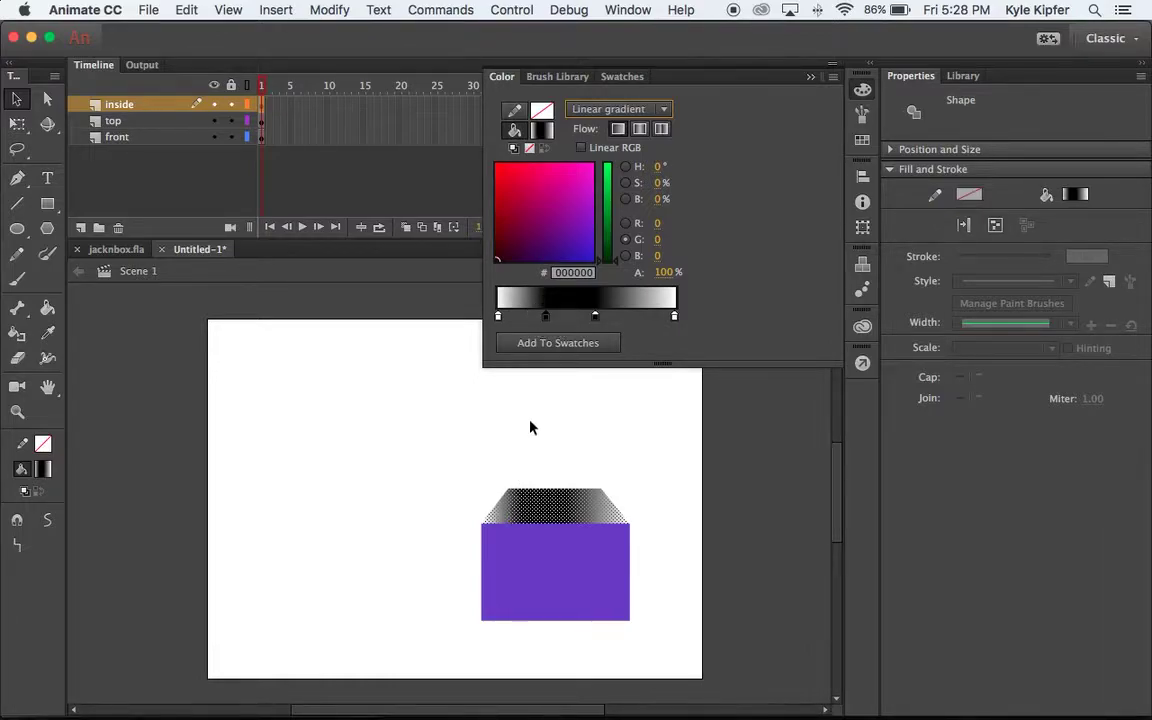
left_click_drag(547, 321, 542, 321)
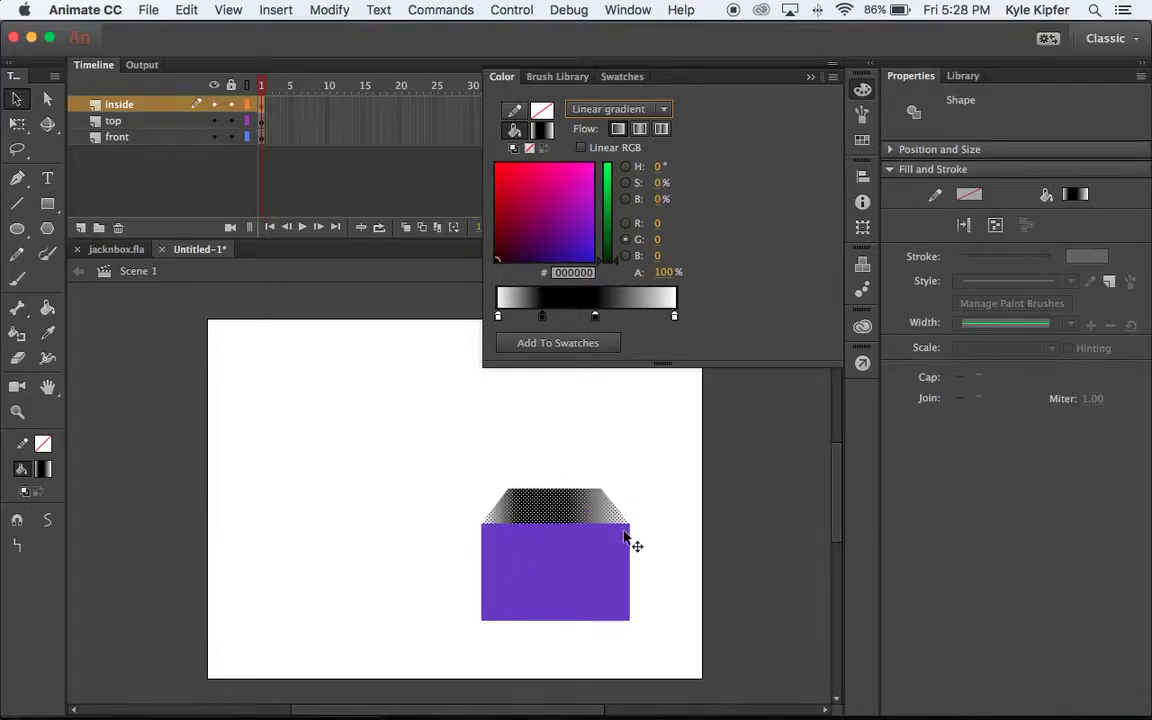
left_click_drag(596, 316, 631, 322)
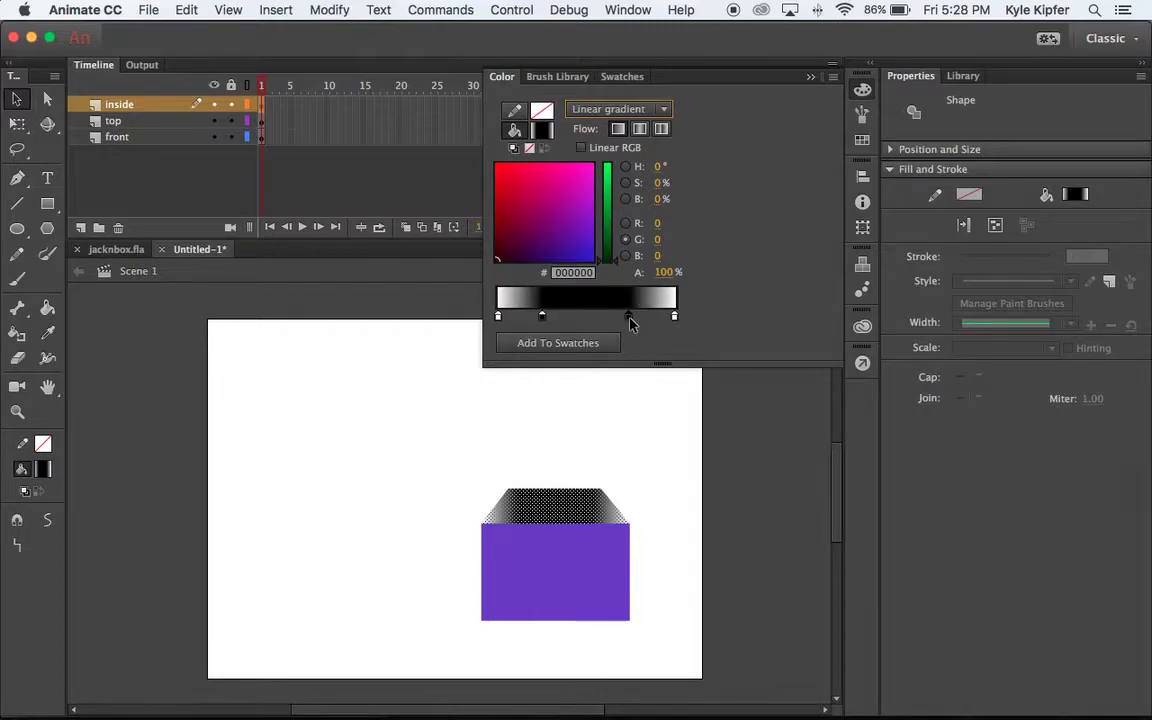
left_click(541, 318)
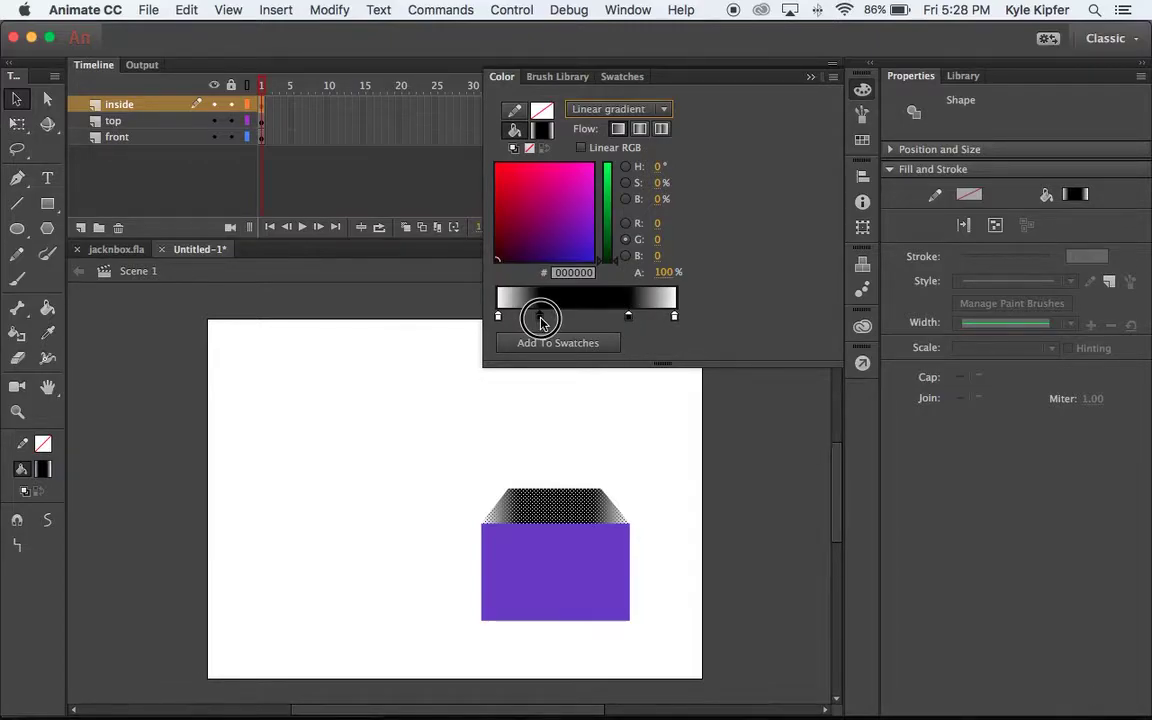
left_click(687, 442)
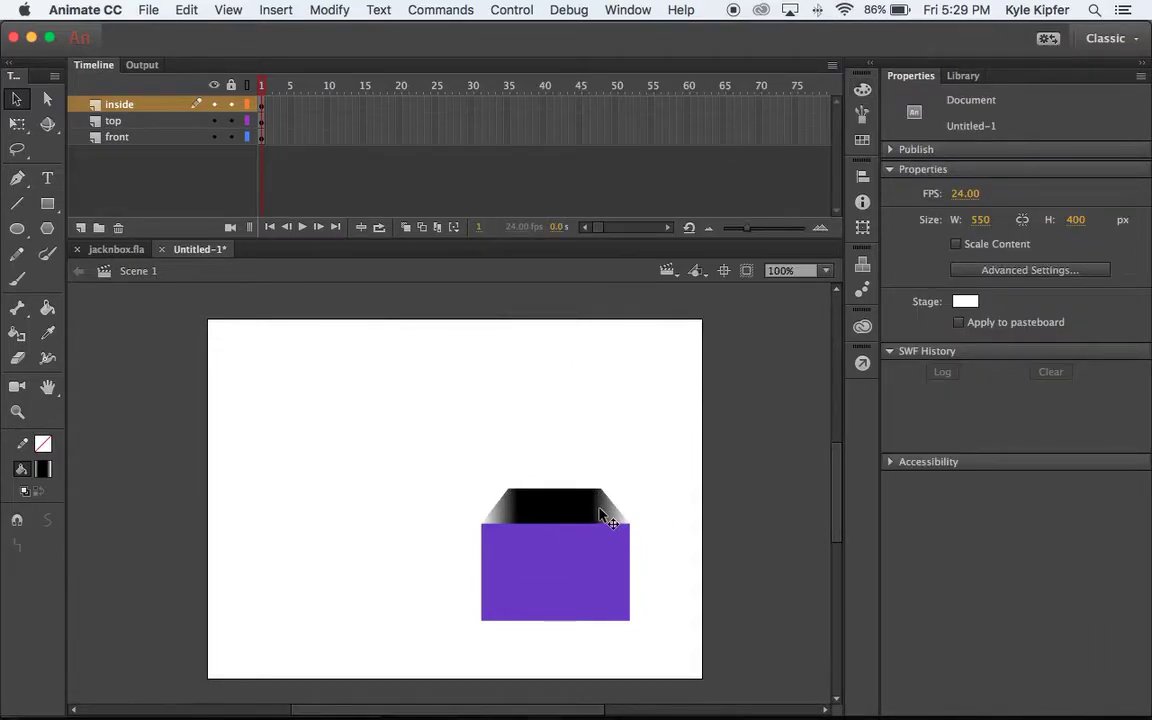
- Move the inside layer below the top layer in the stack
left_click(125, 107)
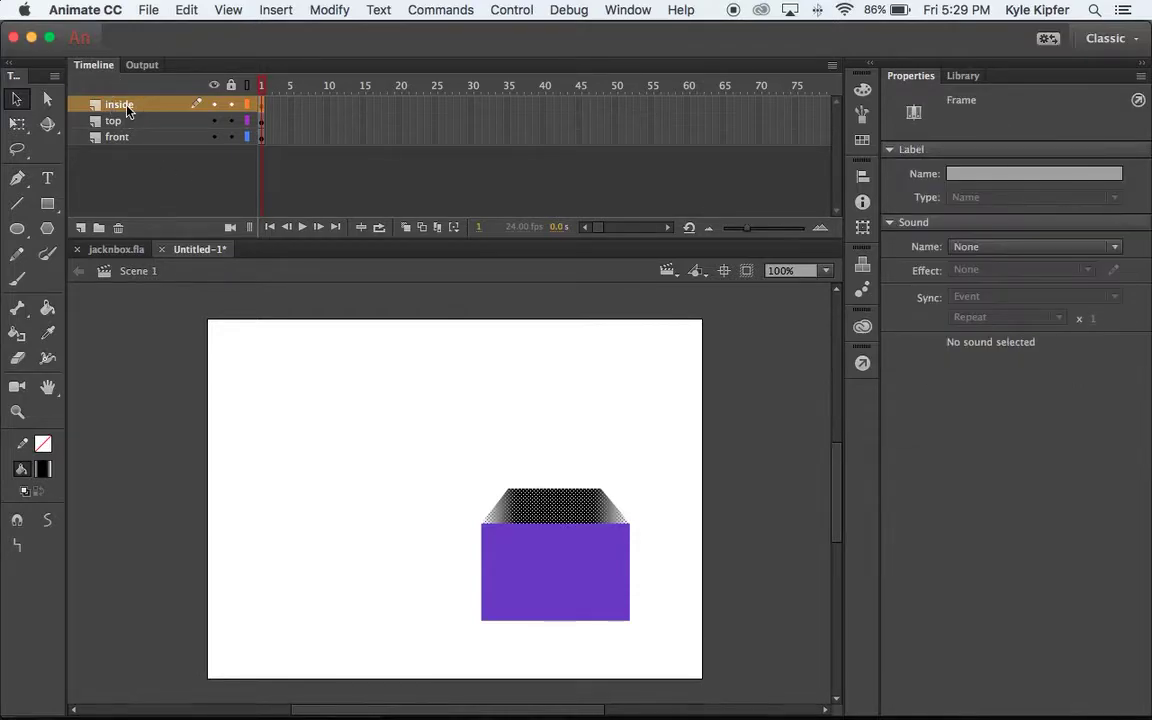
left_click_drag(127, 108, 131, 130)
left_click(124, 104)
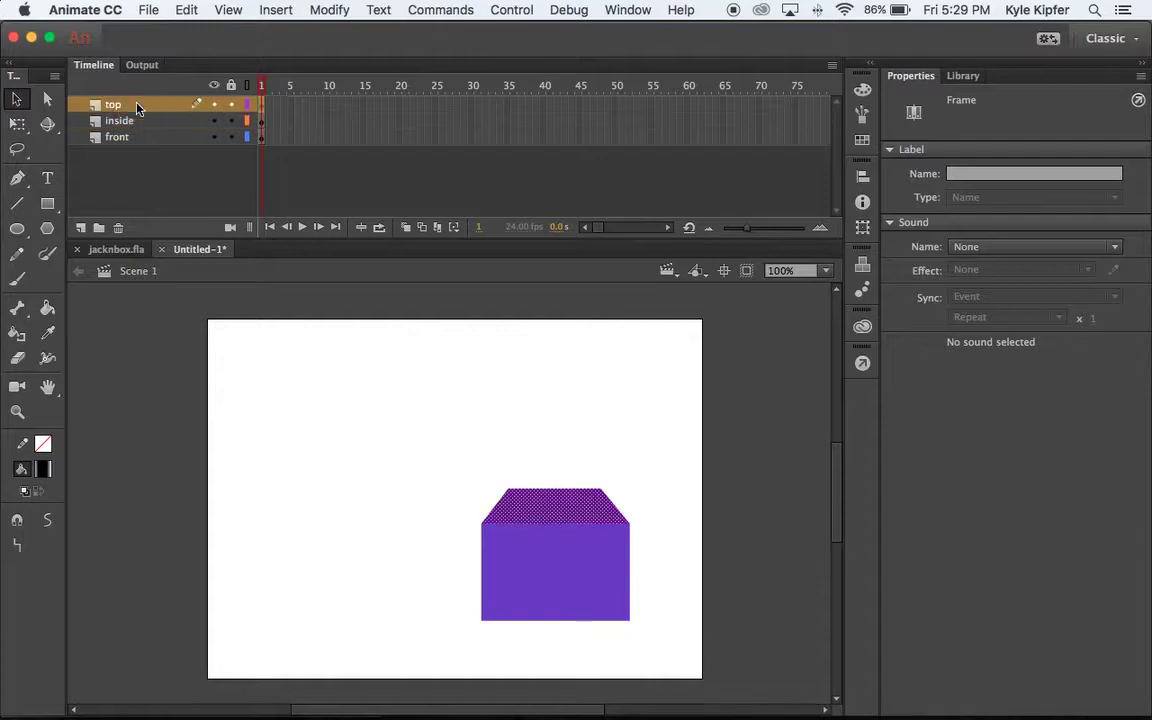
left_click(127, 124)
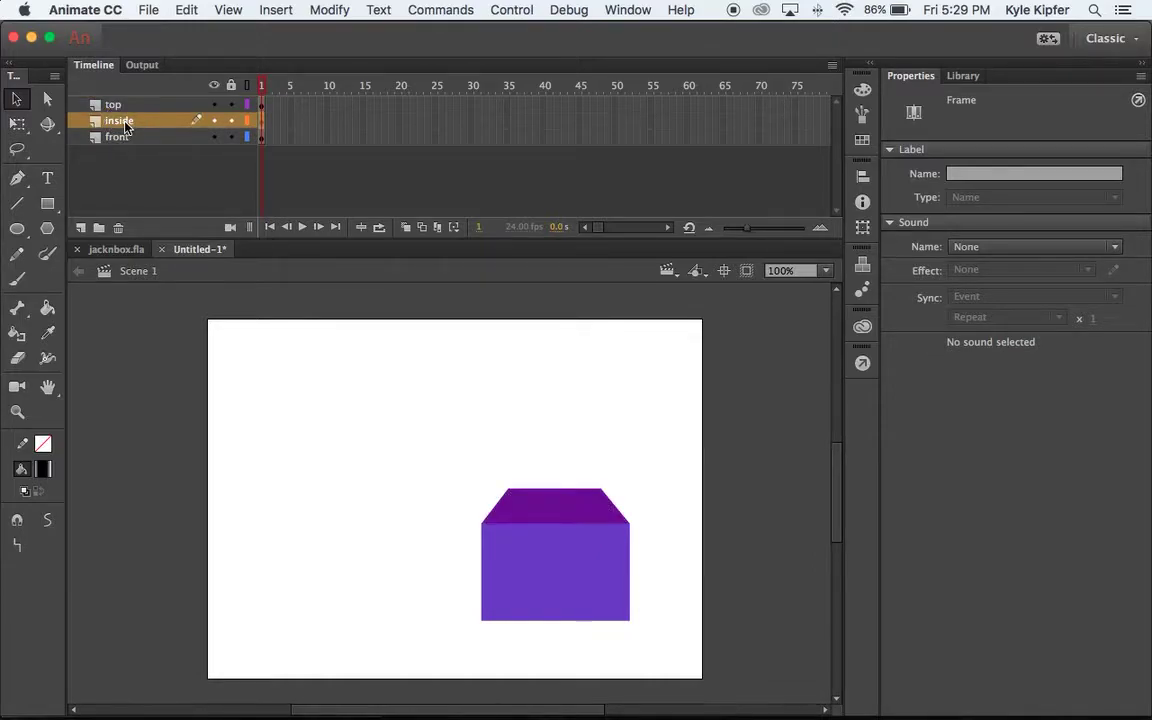
left_click(127, 138)
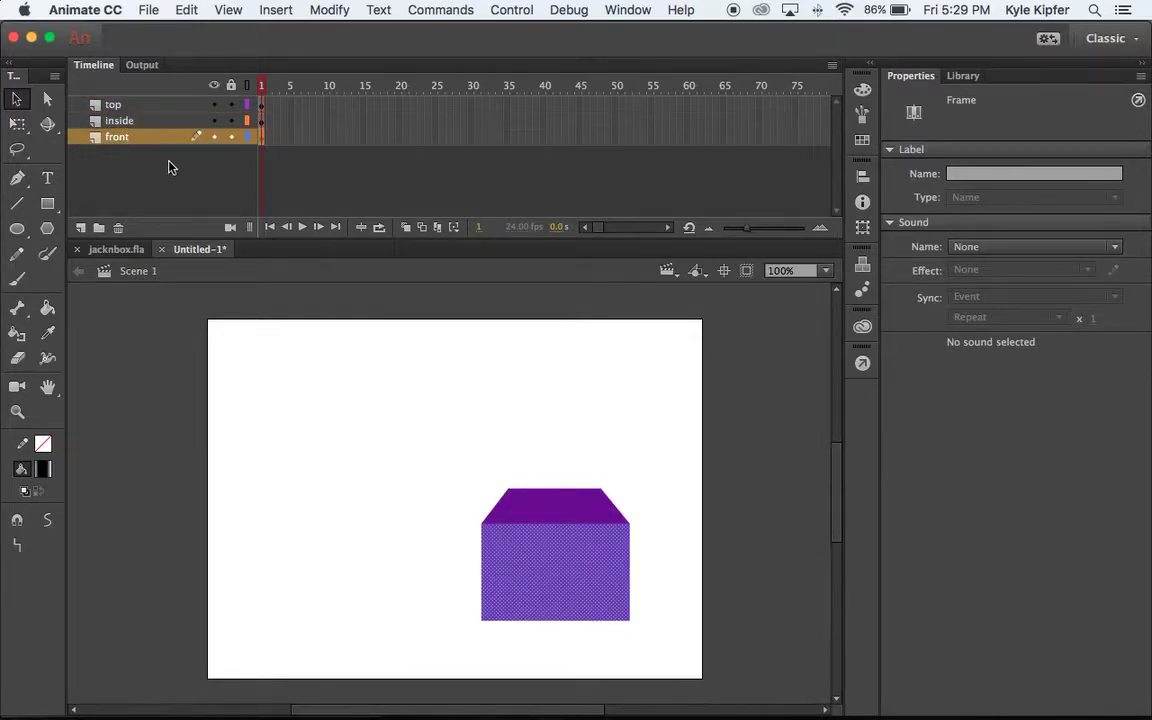
left_click(181, 345)
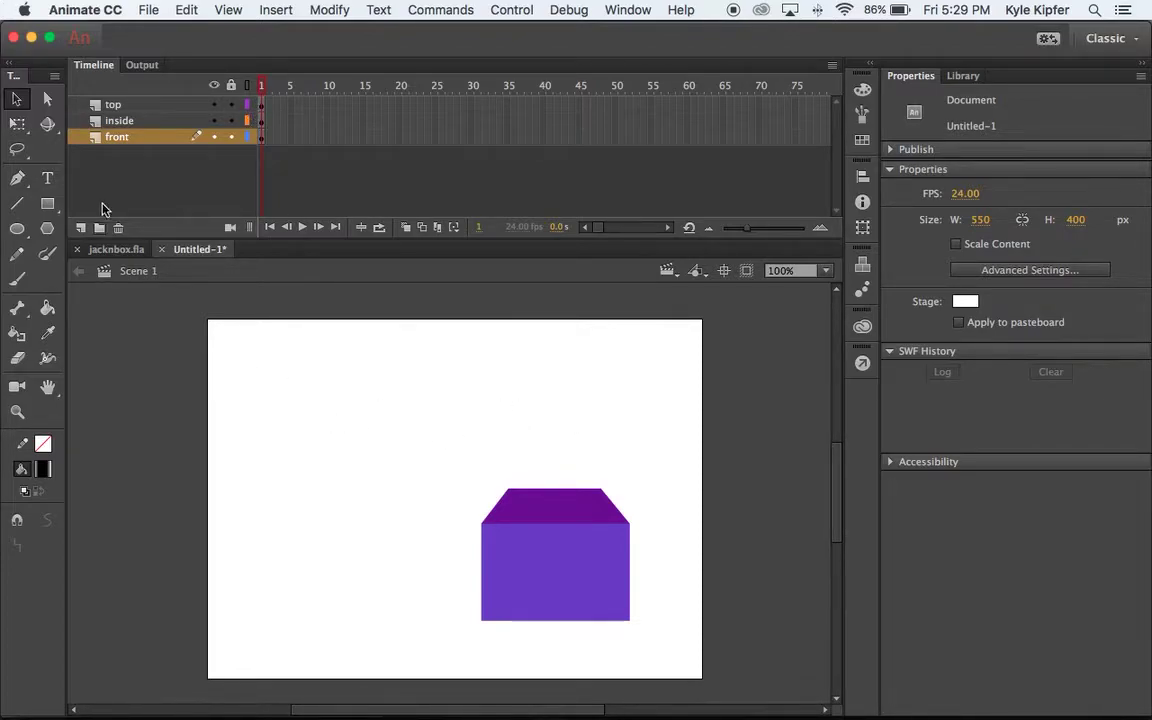
- Add a new layer at the top of the stack and name it text
left_click(81, 228)
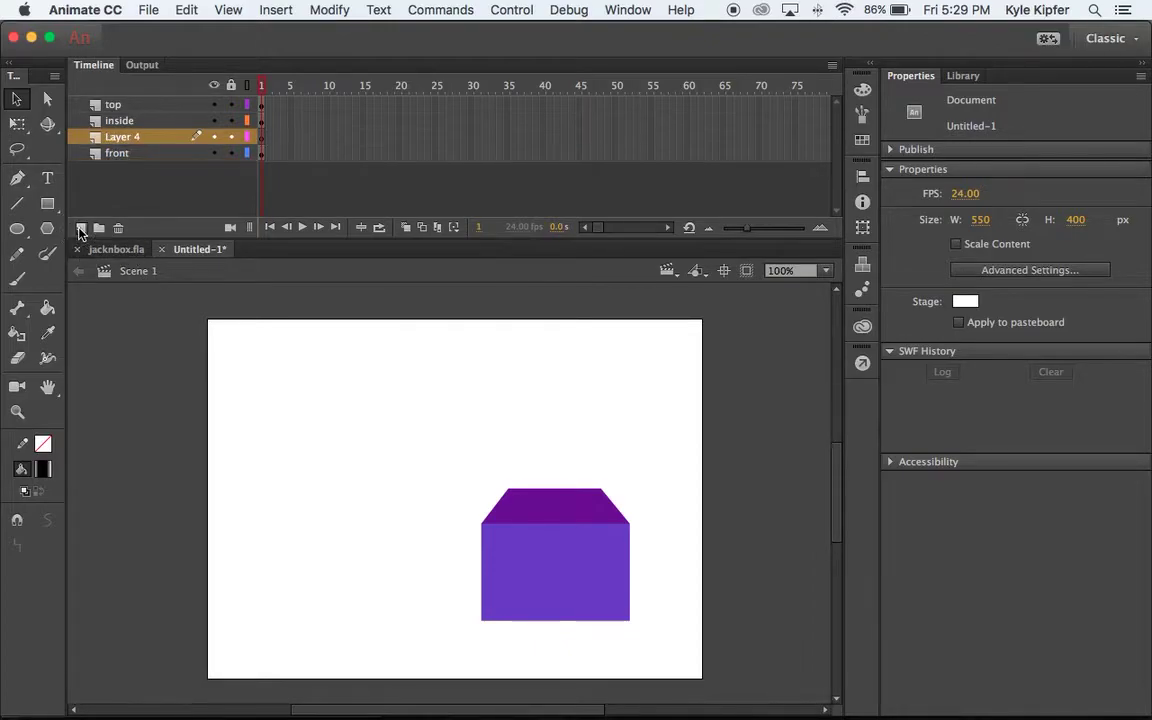
left_click_drag(126, 141, 132, 100)
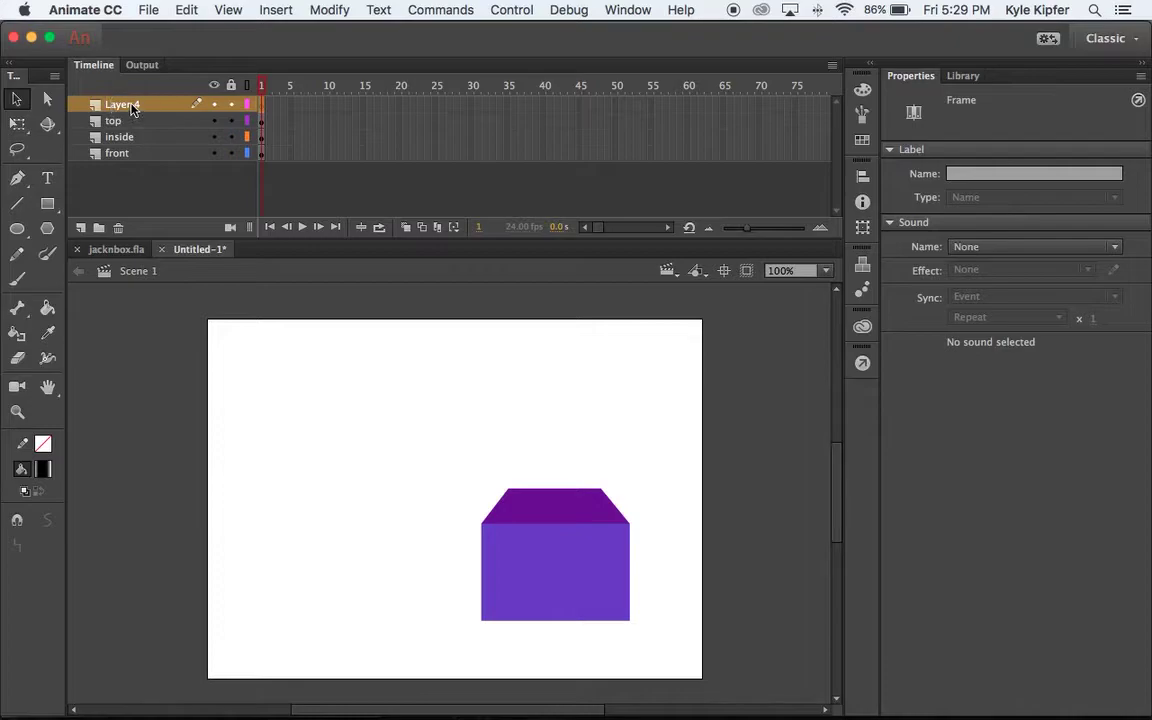
double_click(130, 107)
type("text")
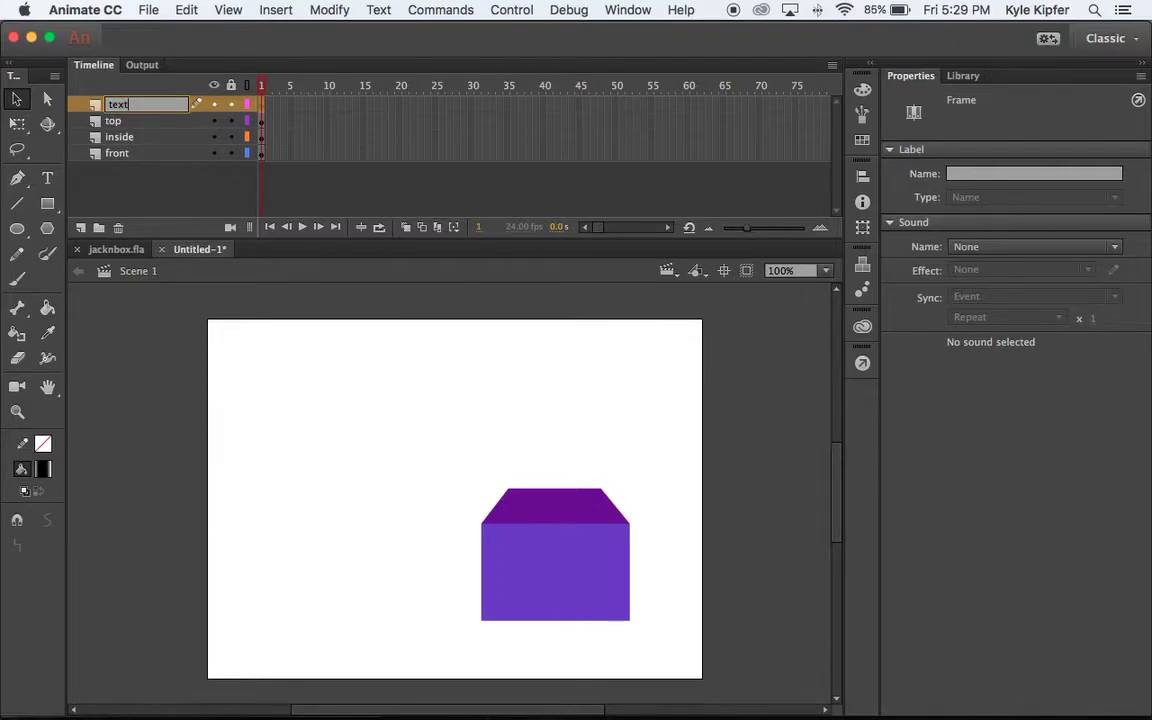
key("Return")
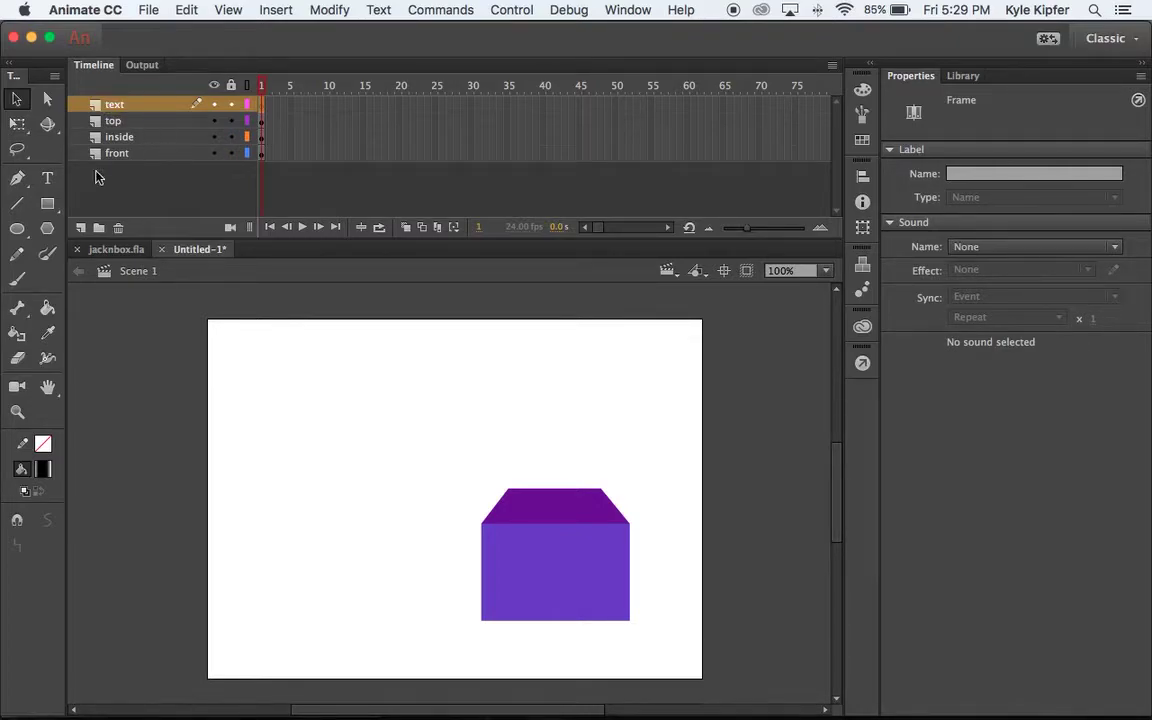
- Add another layer above it named mask, then select the text layer
left_click(81, 228)
double_click(121, 104)
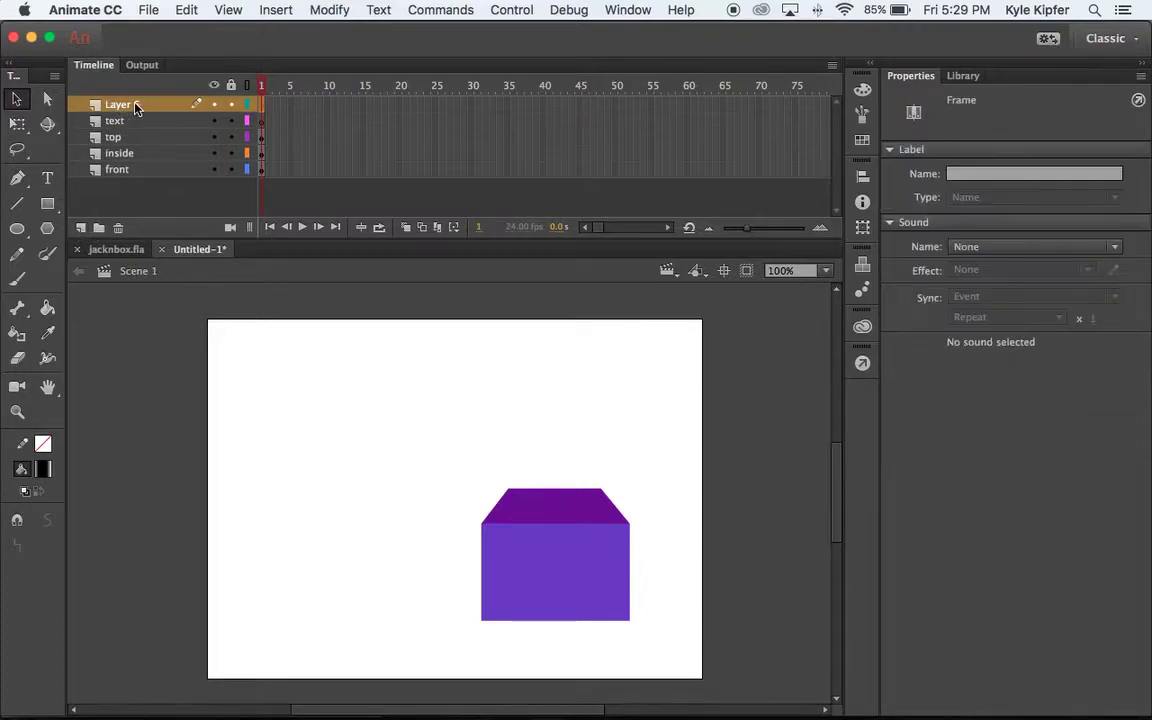
type("mask")
key("Return")
left_click(147, 120)
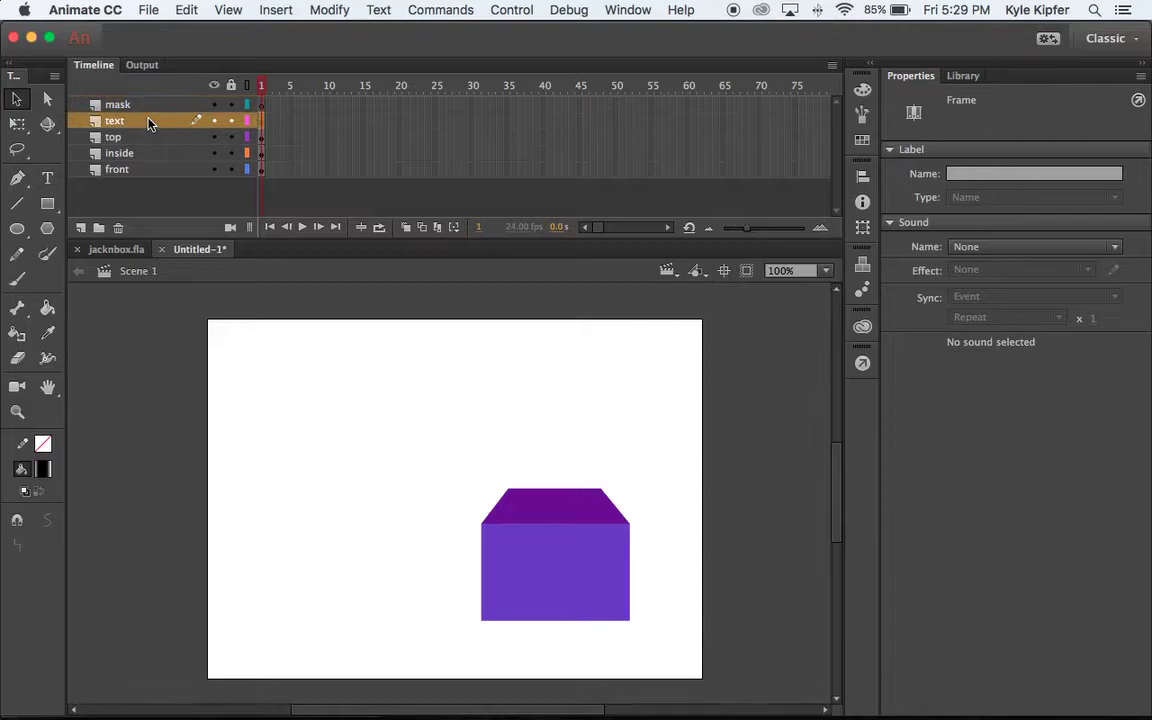
- Type 'Just wanted to tell you' in a text box near the top of the stage
left_click(45, 180)
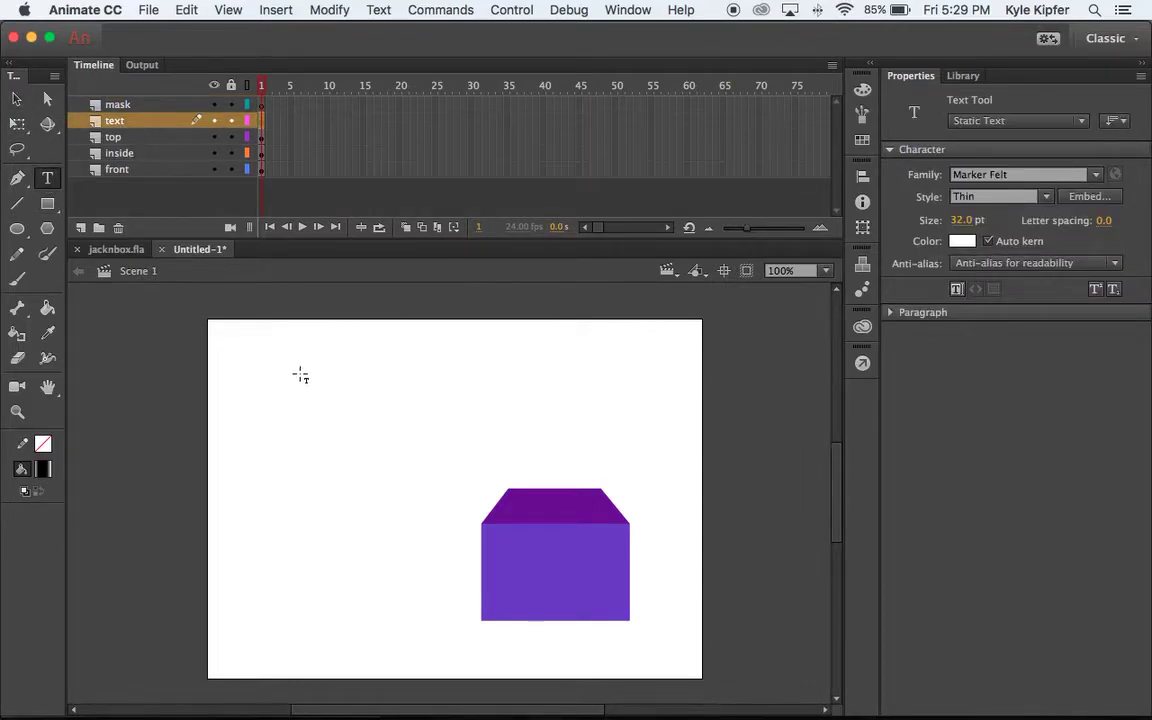
left_click_drag(301, 377, 617, 447)
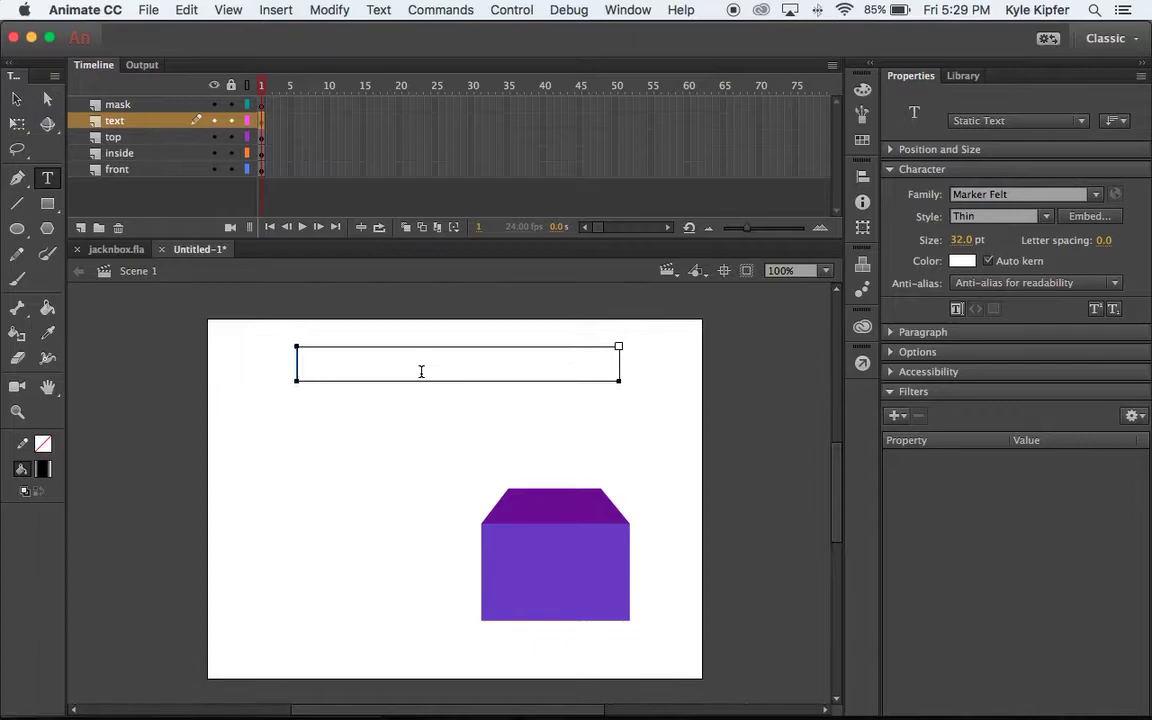
type("Just")
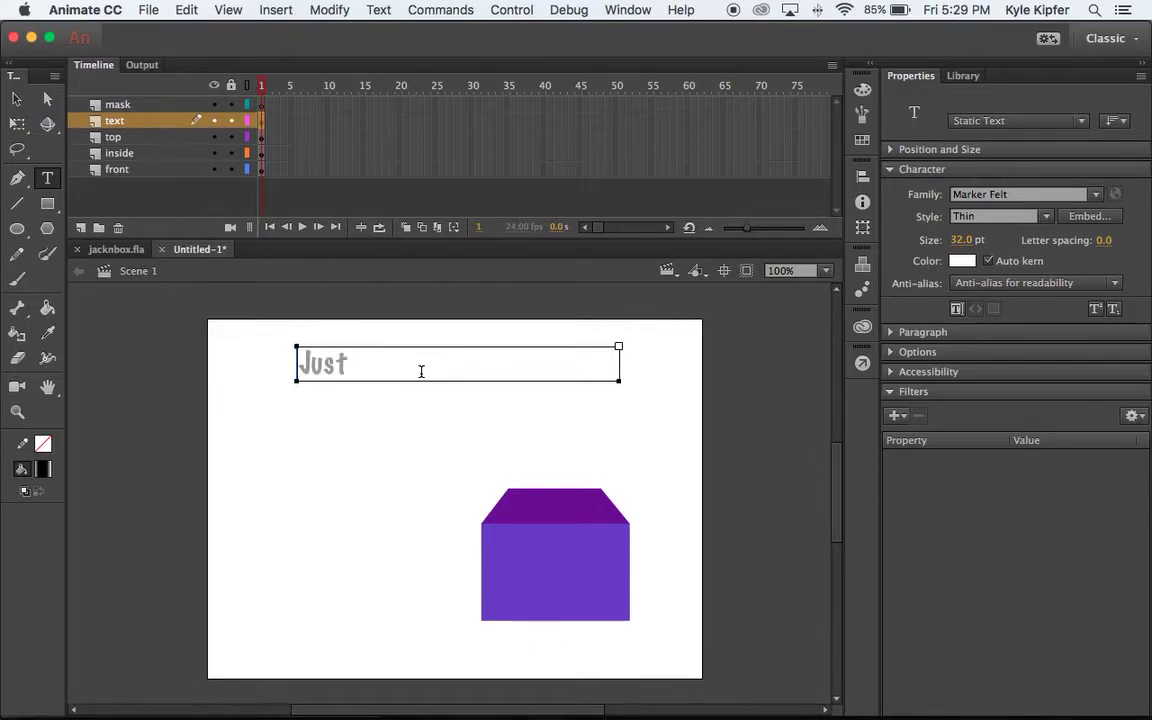
type(" wanted to tel")
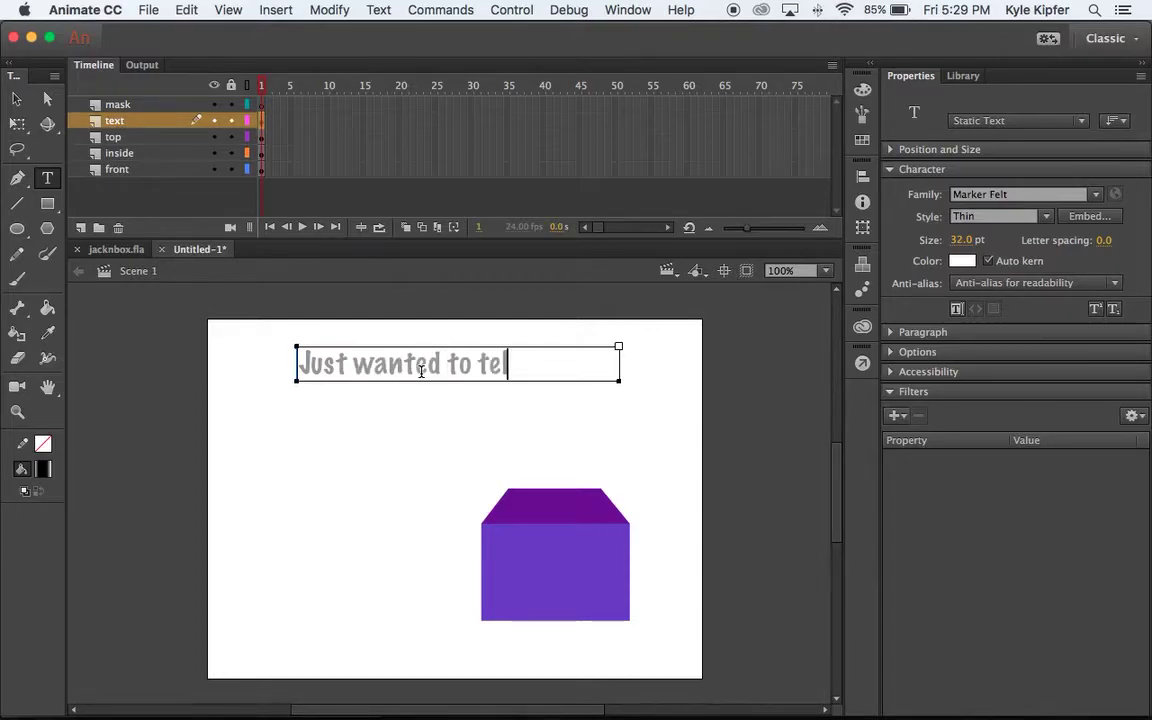
type("l you...")
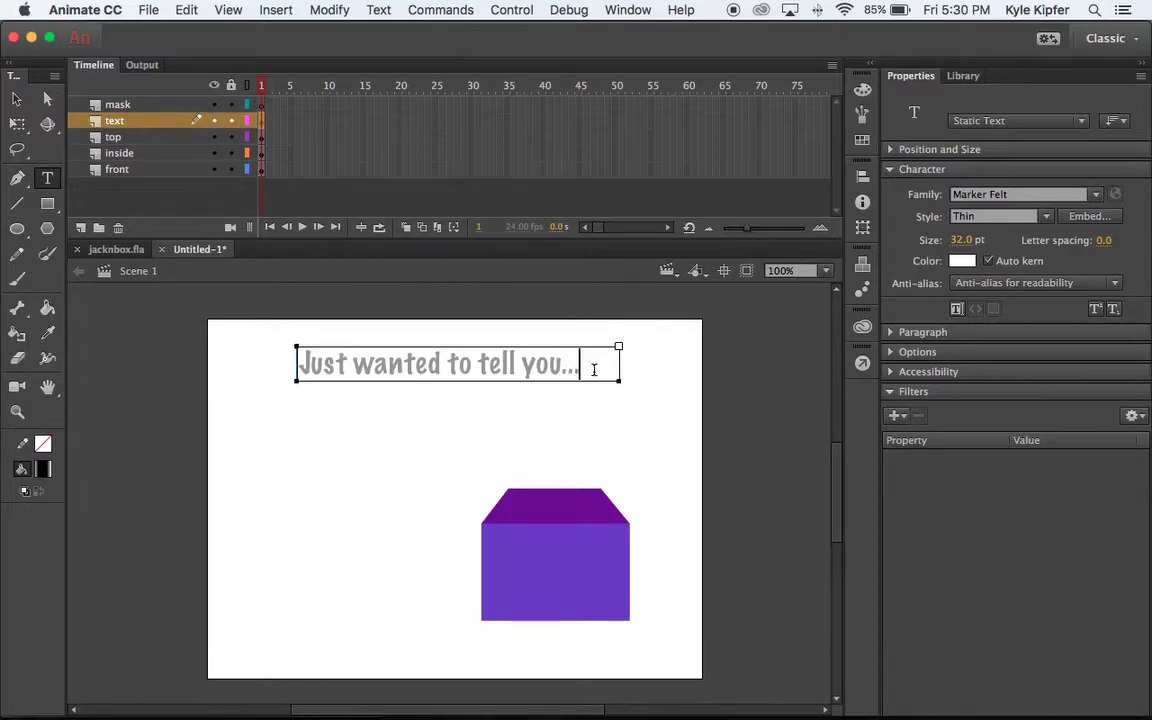
left_click_drag(594, 369, 226, 350)
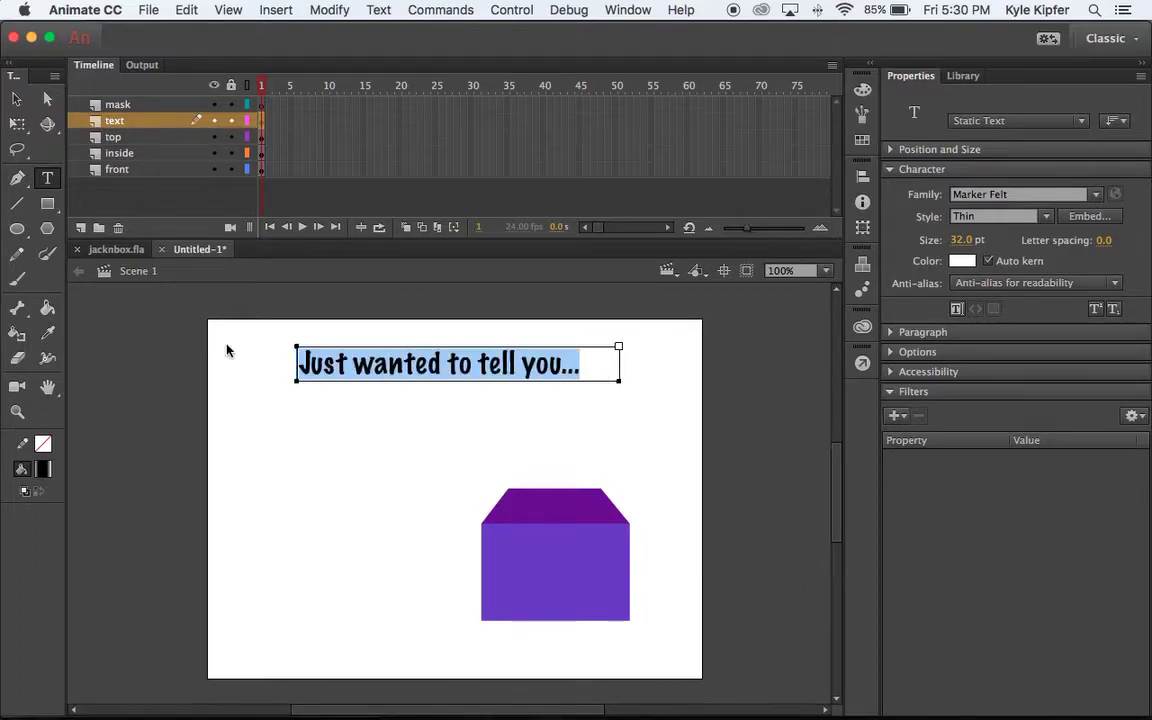
- Change the greeting's font family to Noteworthy
left_click(1095, 195)
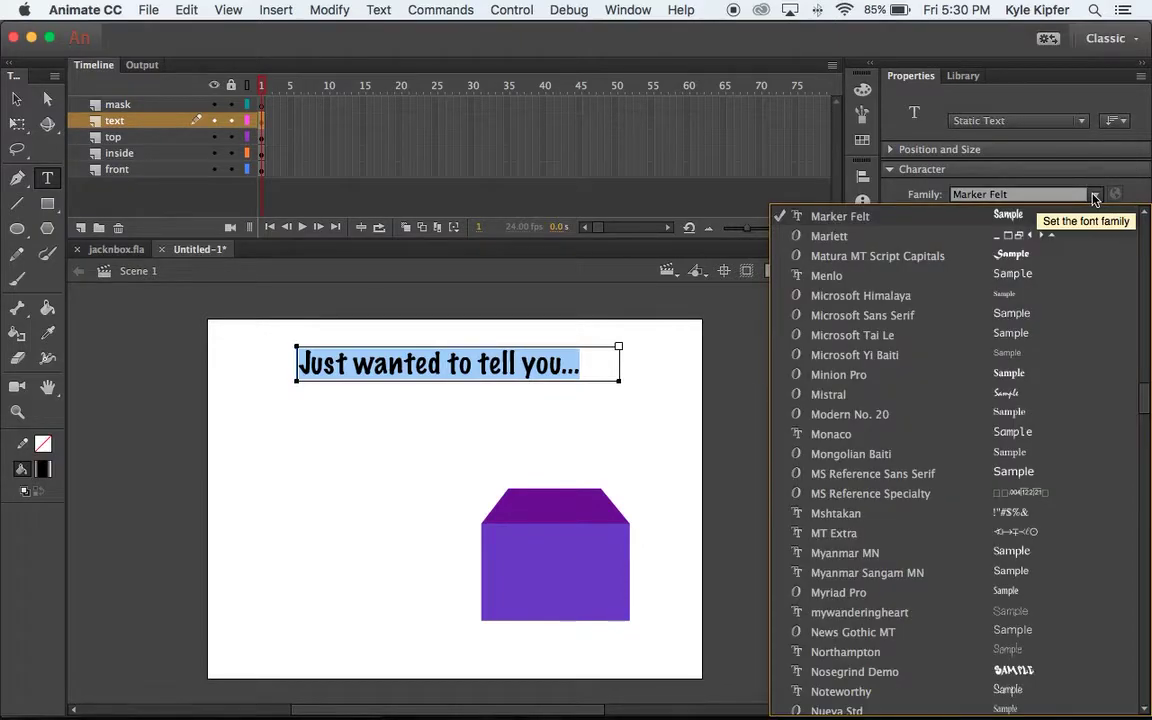
left_click(1025, 394)
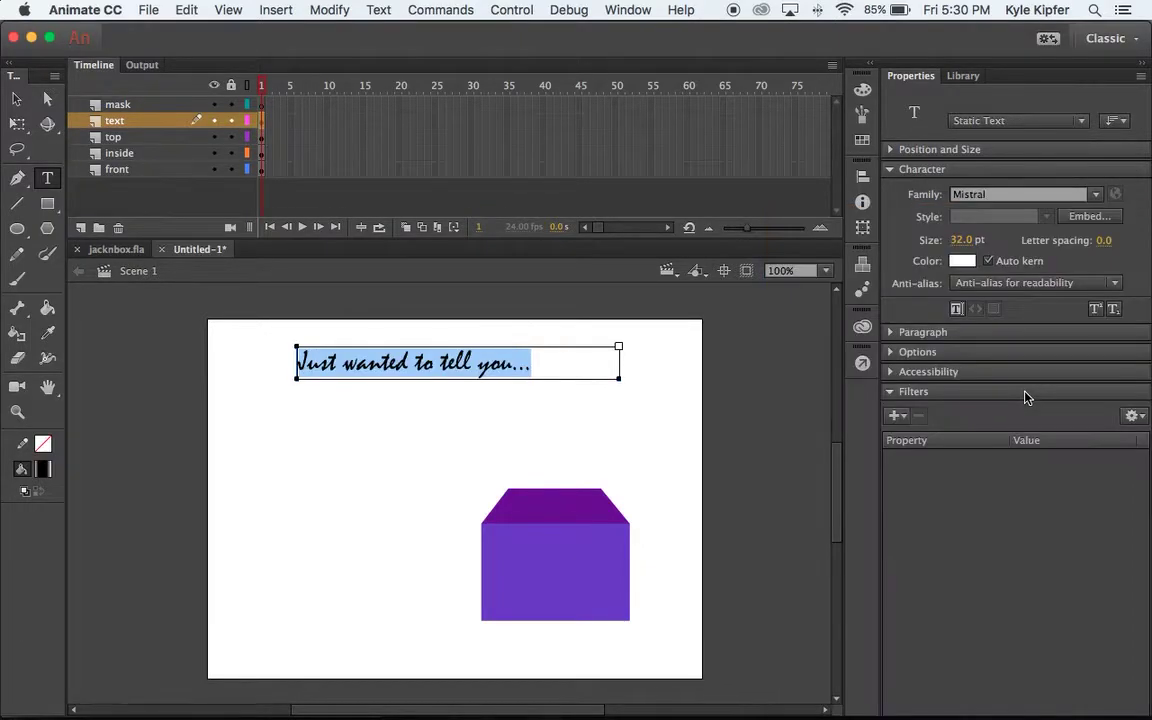
left_click(1096, 195)
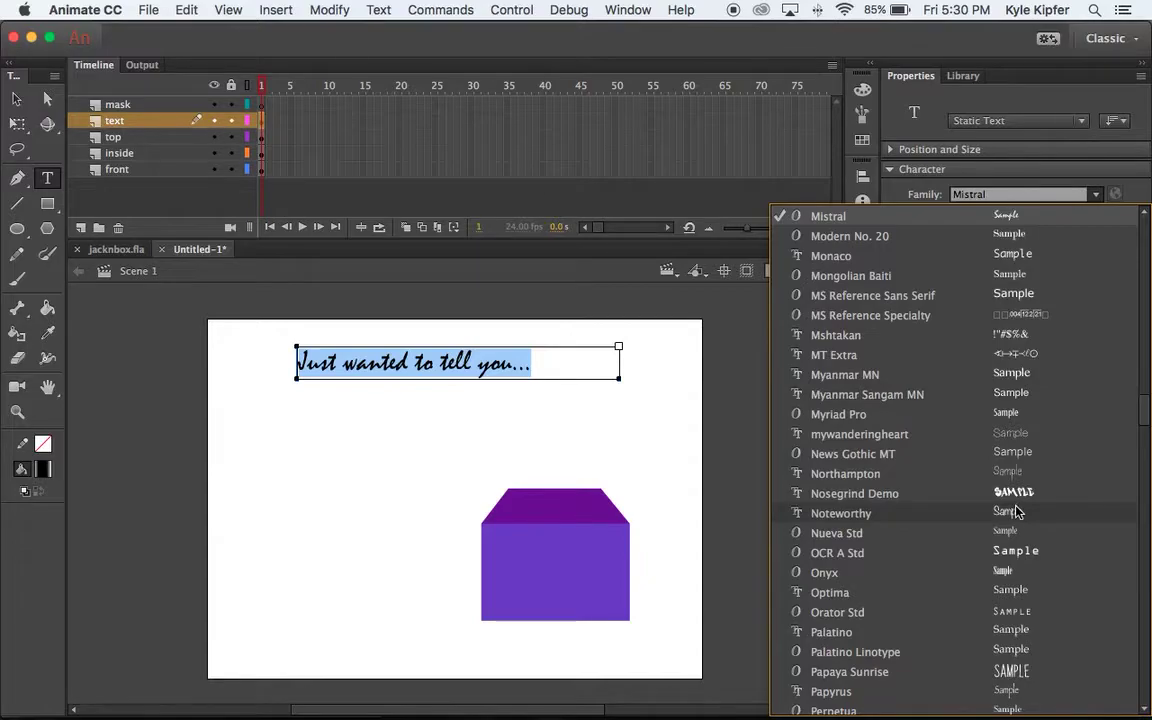
left_click(841, 513)
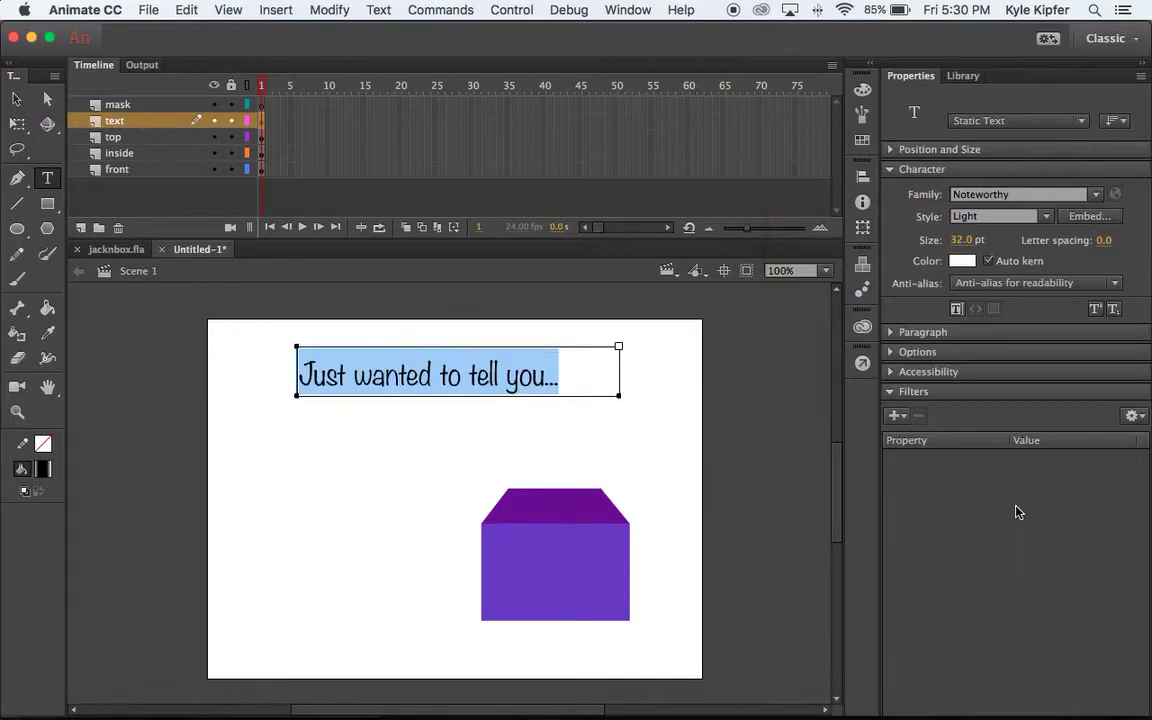
left_click(16, 98)
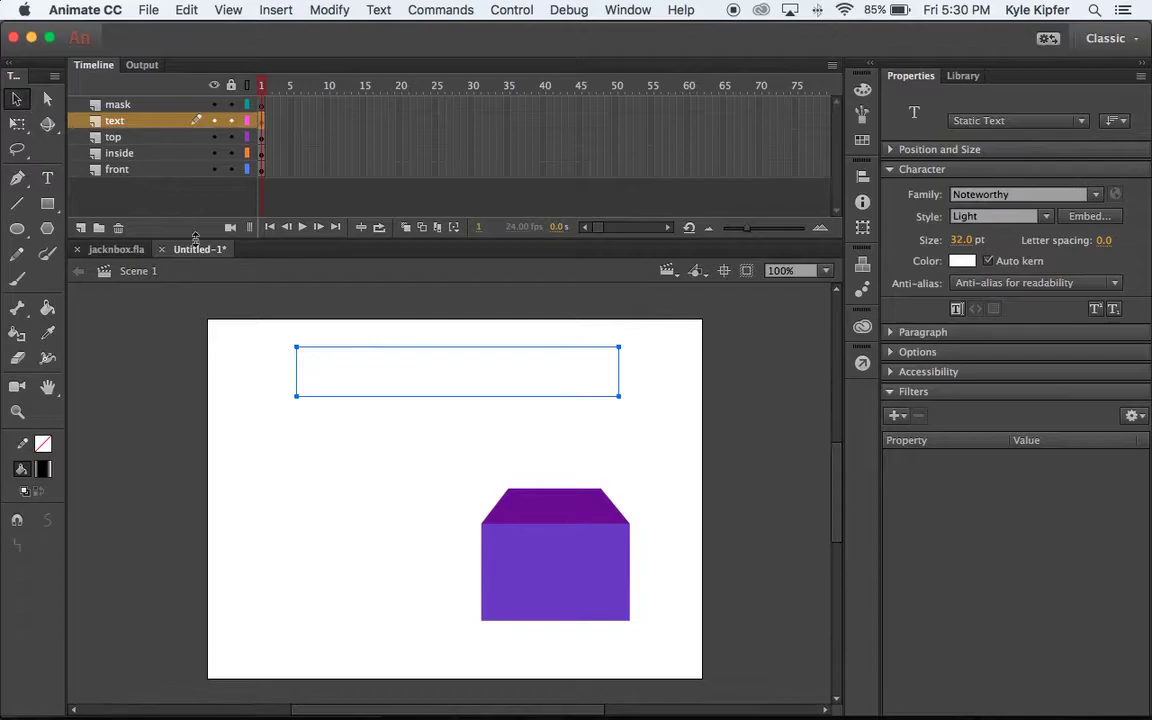
- Colour the greeting text dark purple
double_click(540, 381)
left_click(557, 385)
left_click_drag(557, 385, 200, 347)
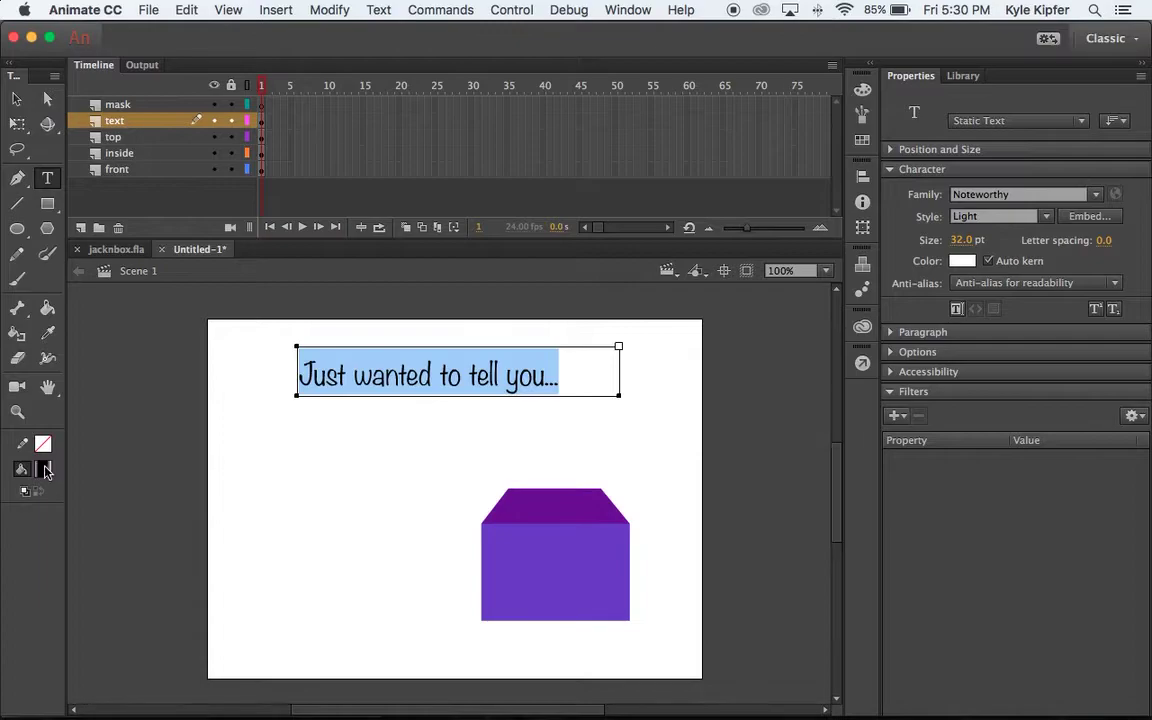
left_click(44, 470)
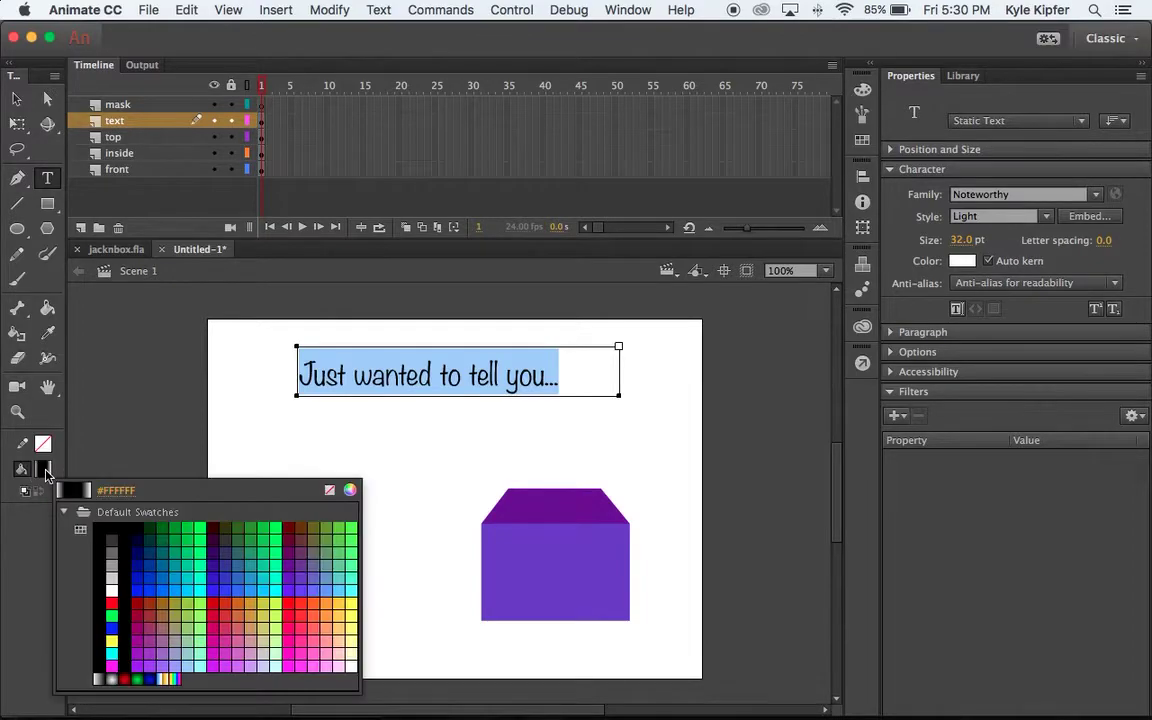
left_click(217, 541)
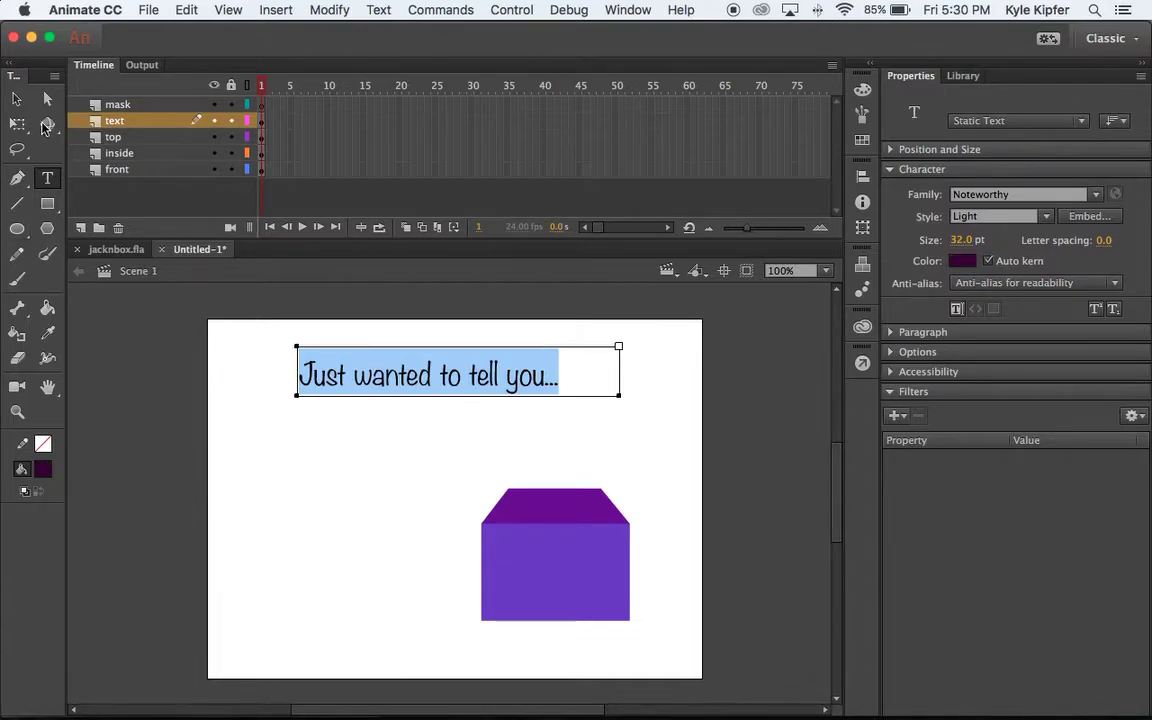
- Move the greeting text box slightly down and right
left_click(16, 99)
left_click(304, 440)
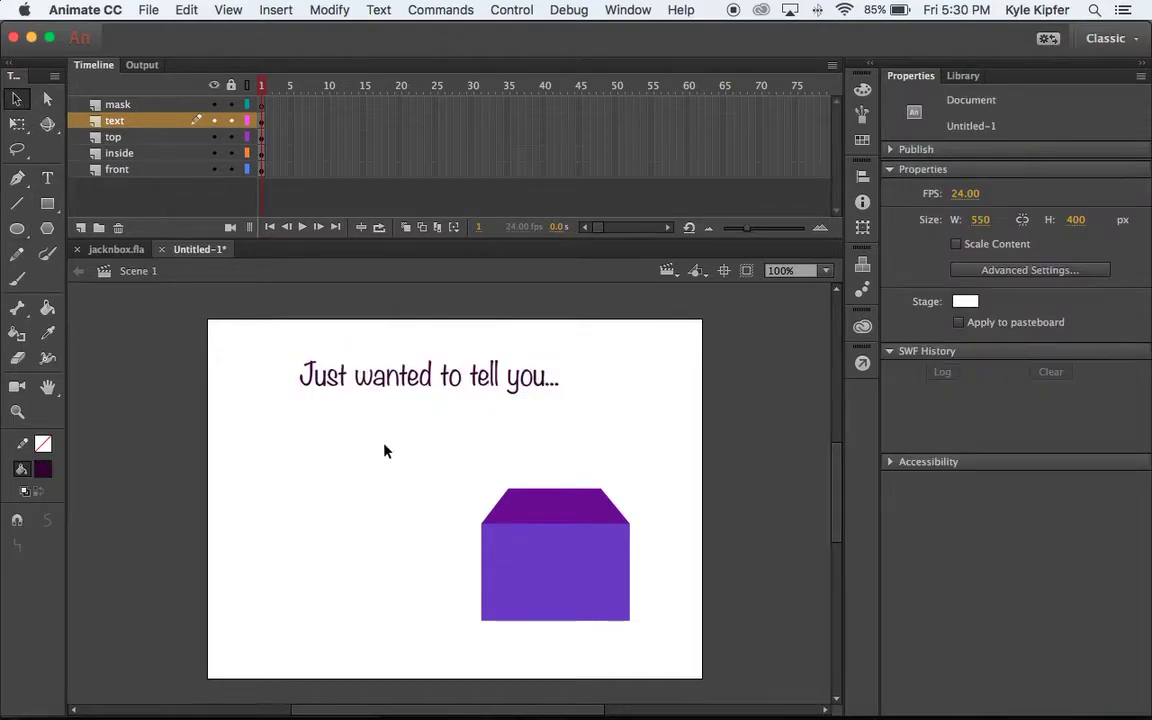
left_click(489, 384)
left_click_drag(489, 384, 524, 418)
- Compare with jacknbox.fla, then nudge the Untitled-1 greeting slightly up and left
left_click(116, 249)
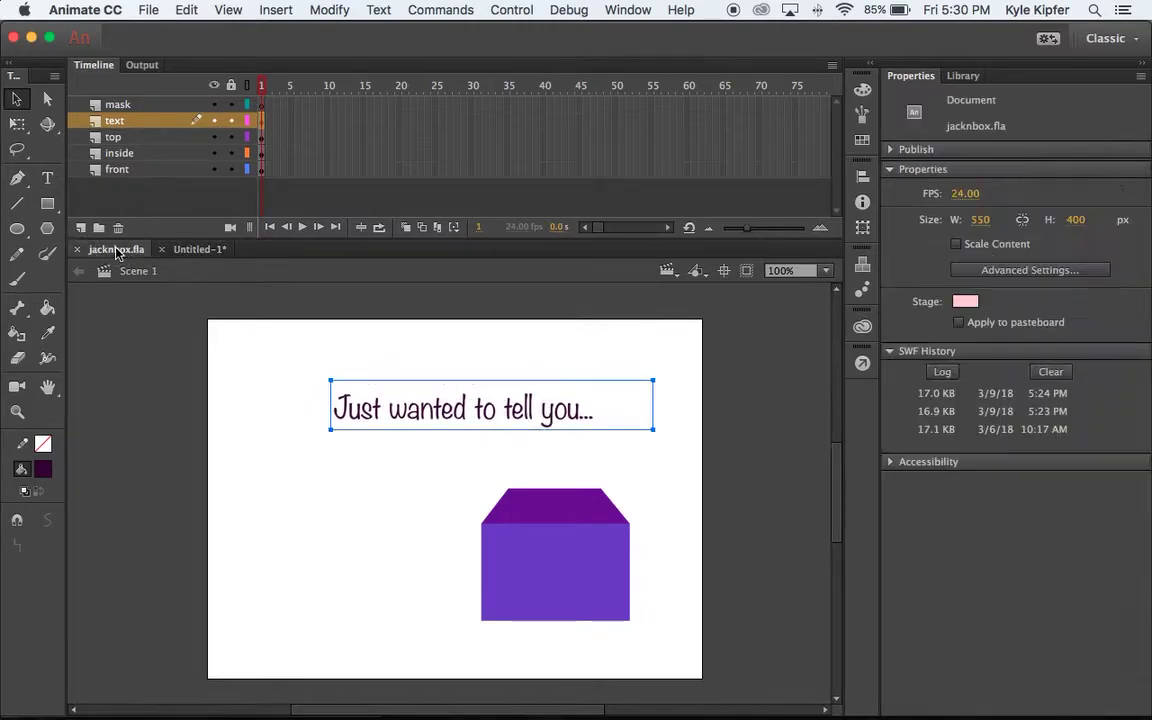
left_click(205, 250)
left_click(729, 432)
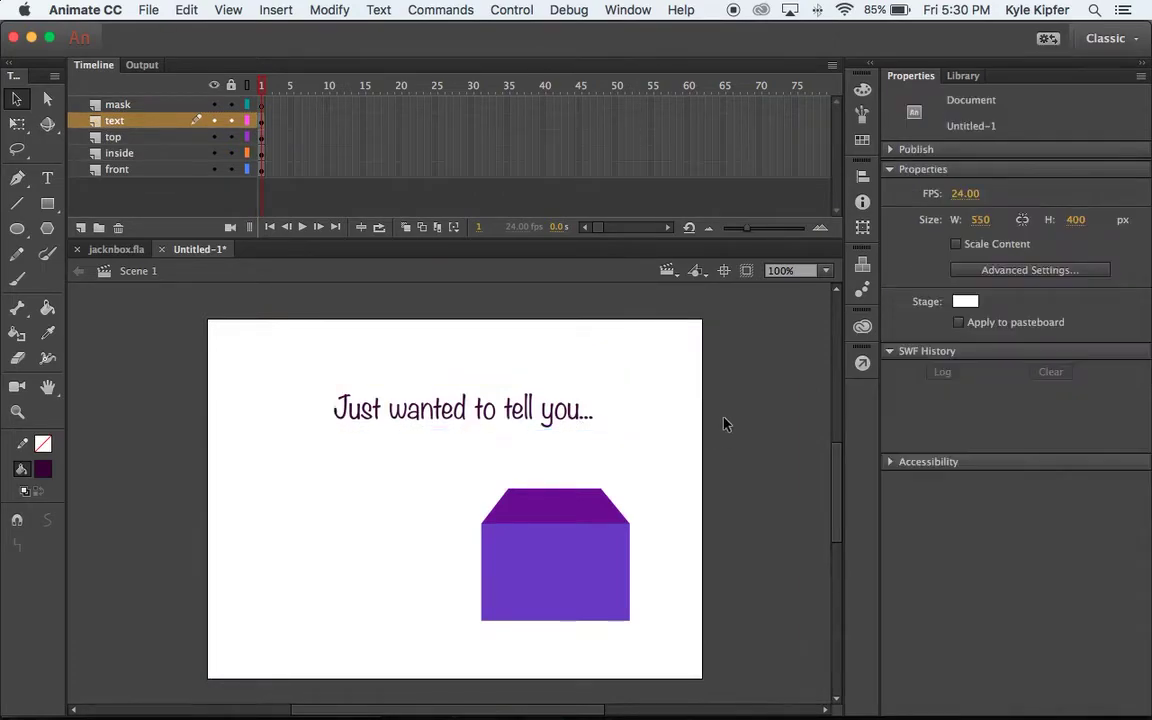
left_click_drag(527, 420, 521, 410)
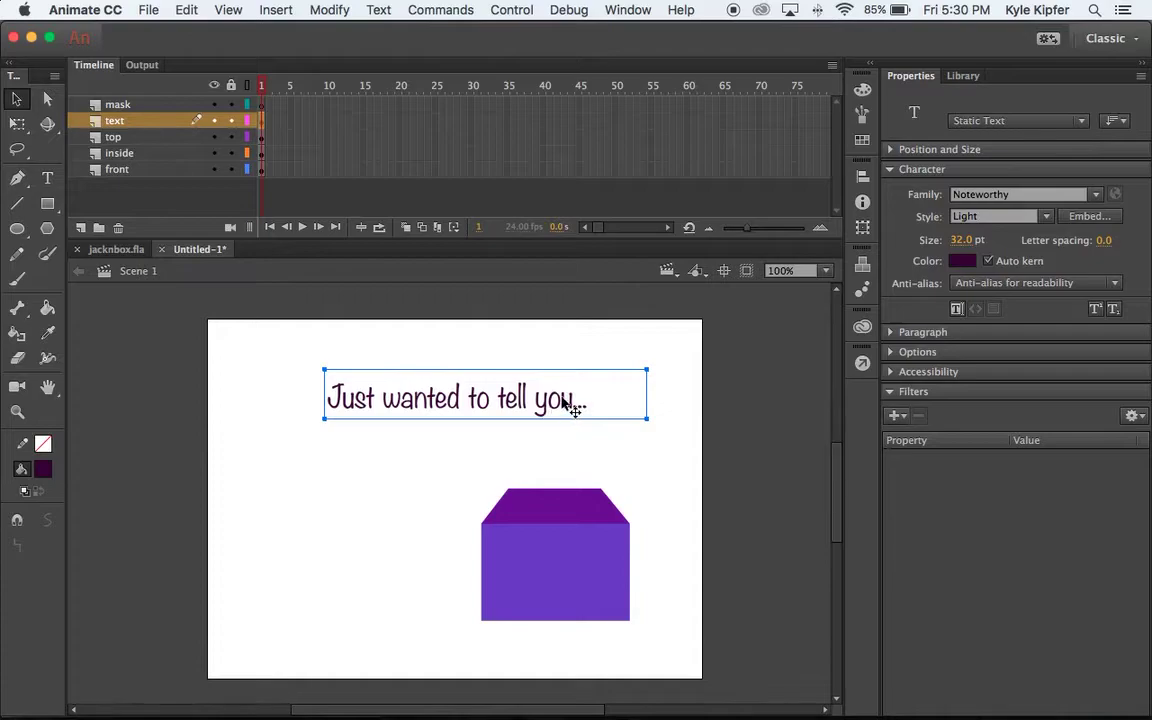
left_click(249, 452)
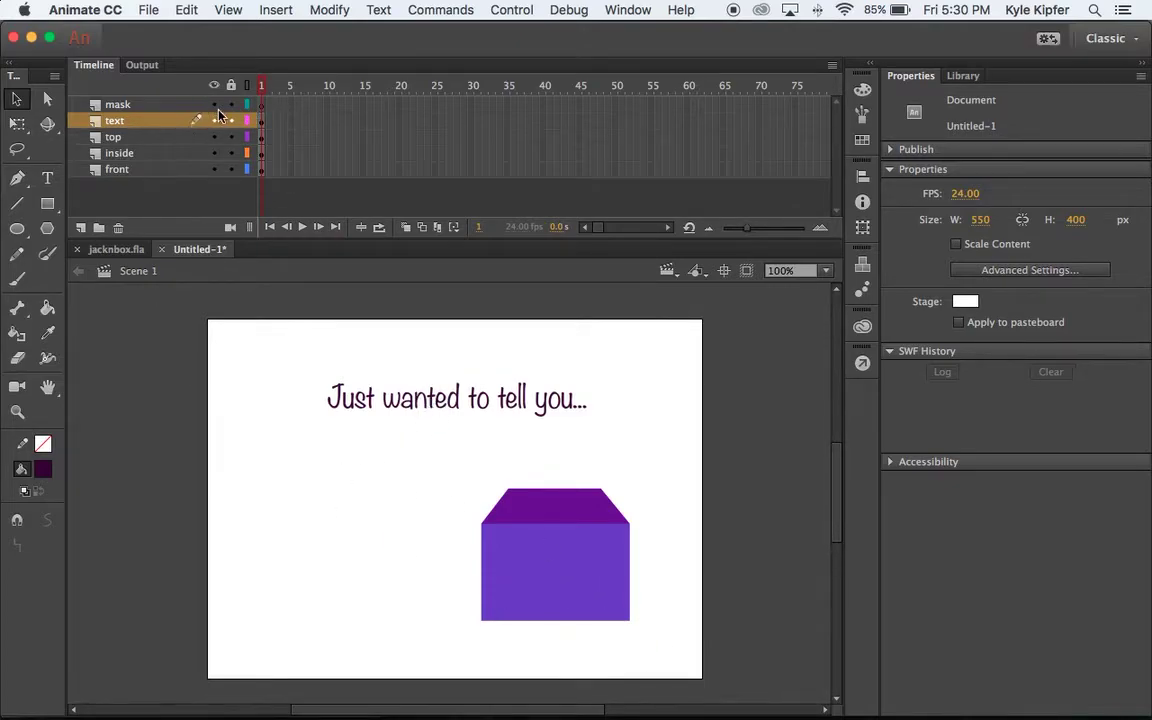
- On the mask layer, draw a small strokeless green (#00CC33) rectangle just left of the greeting text
left_click(261, 104)
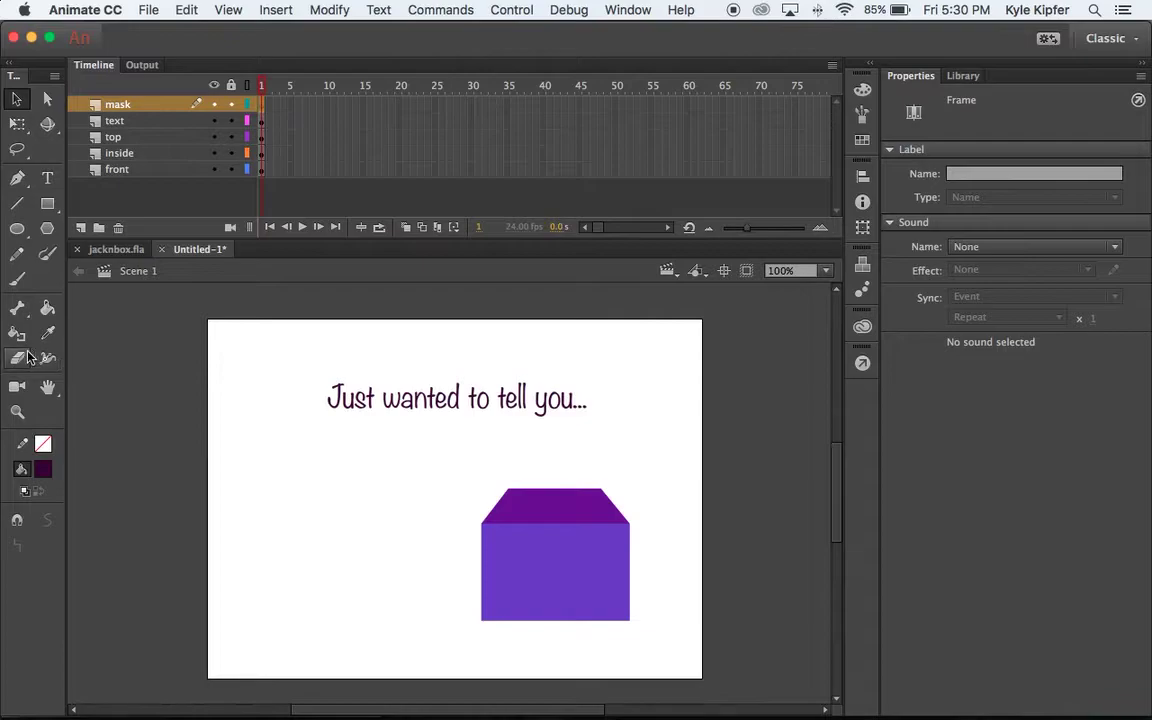
left_click(47, 203)
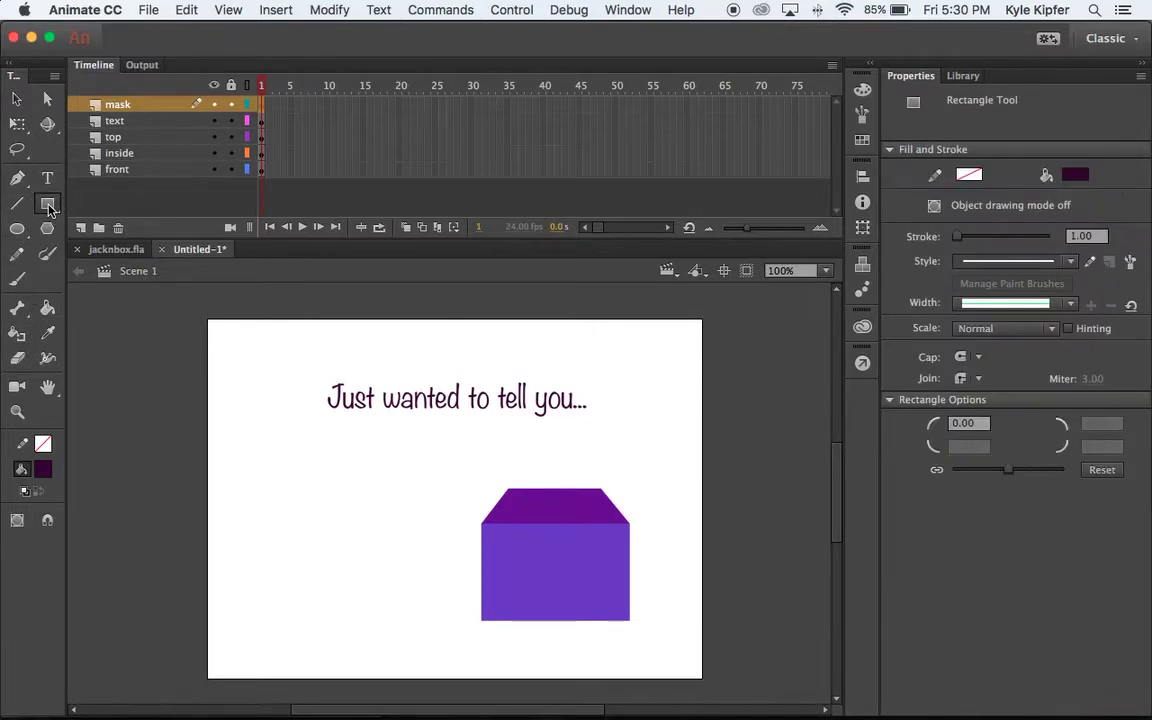
left_click(46, 471)
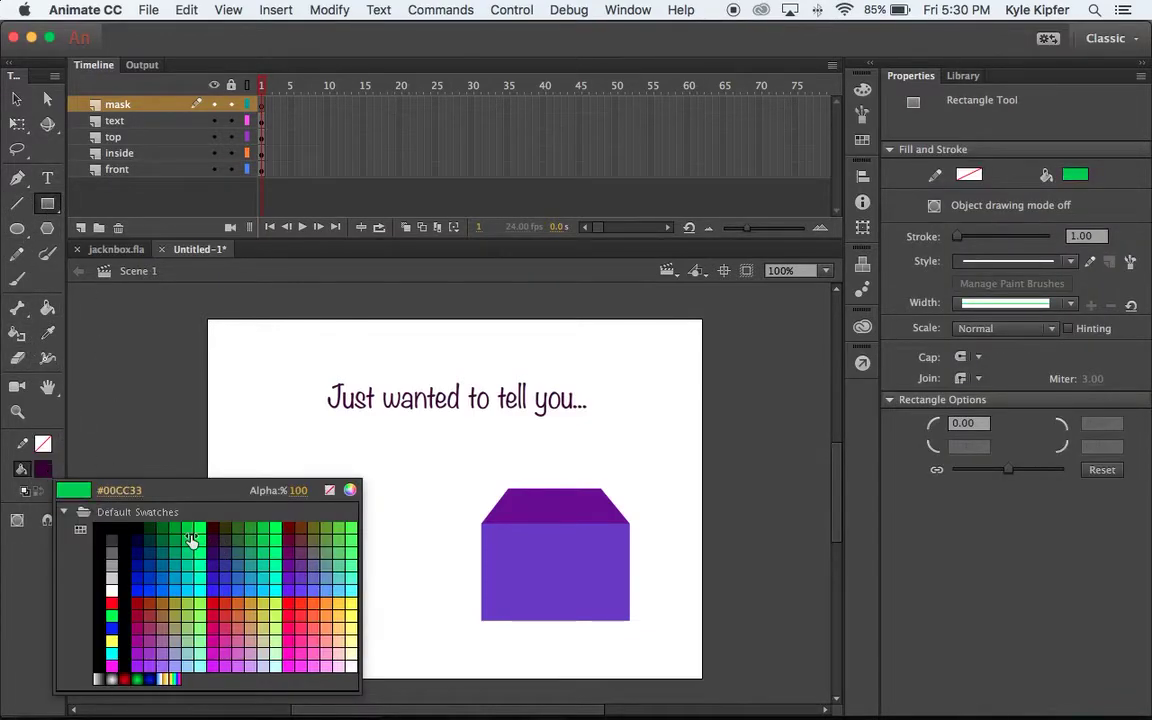
left_click(190, 542)
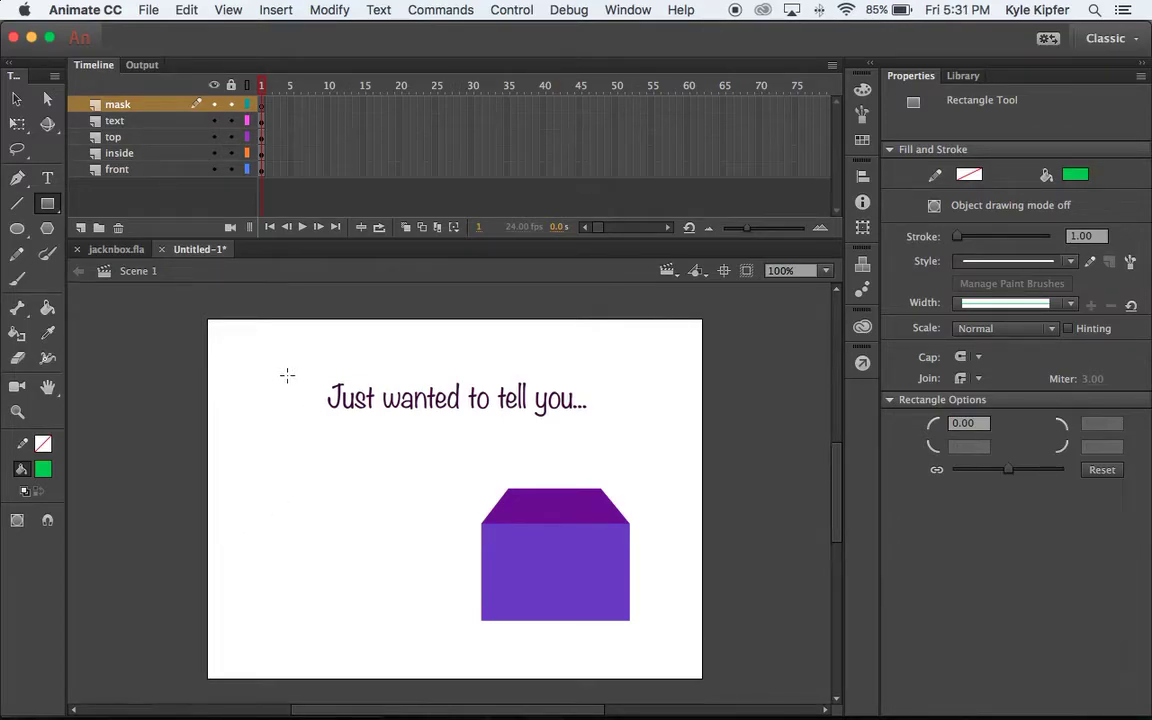
left_click_drag(287, 375, 313, 423)
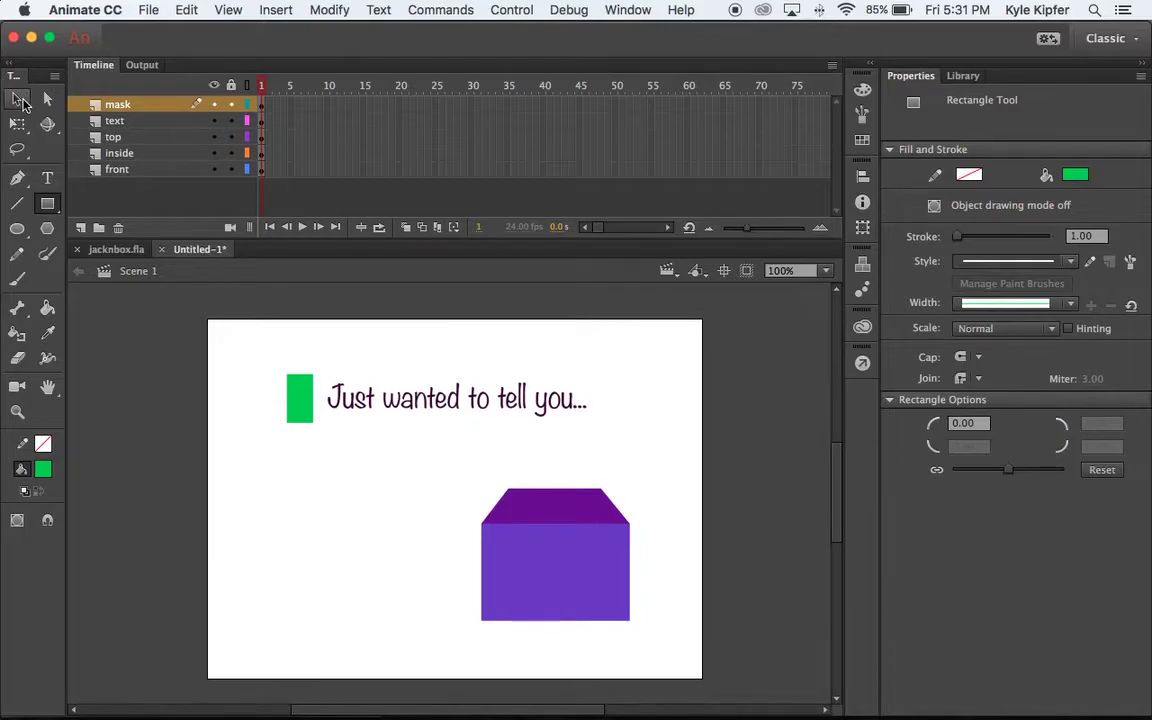
left_click(262, 106)
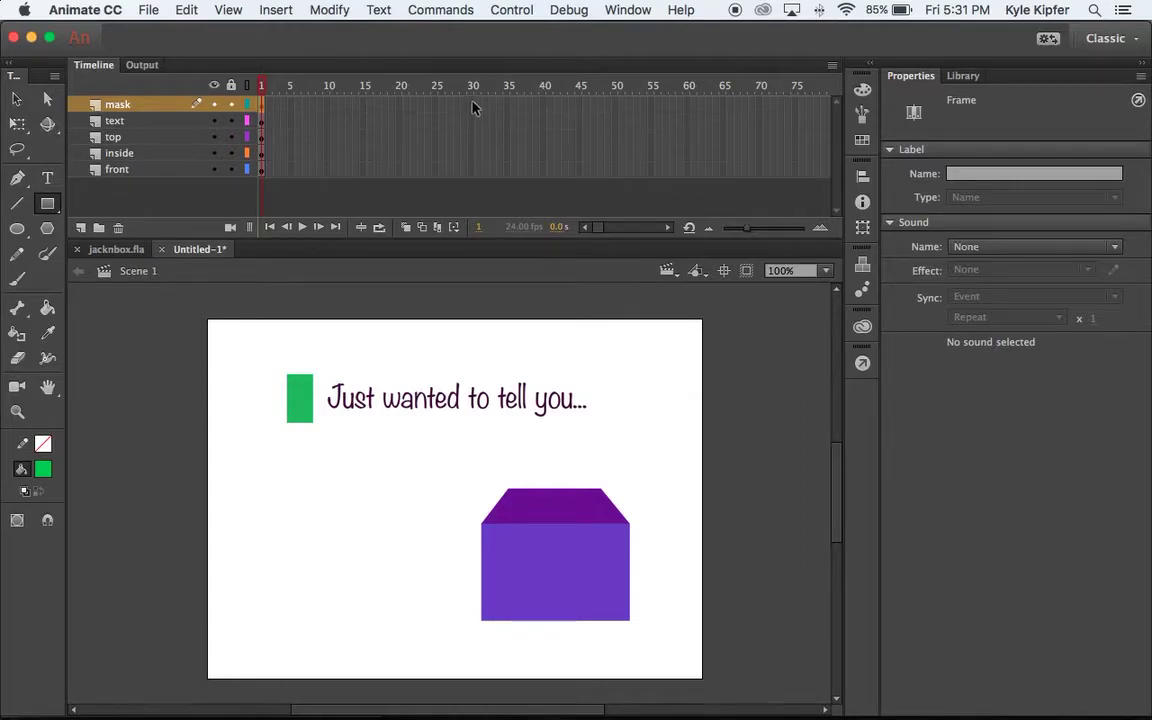
- Insert frames at frame 168 across all five layers so every layer runs to frame 170
scroll(725, 131, "right", 10)
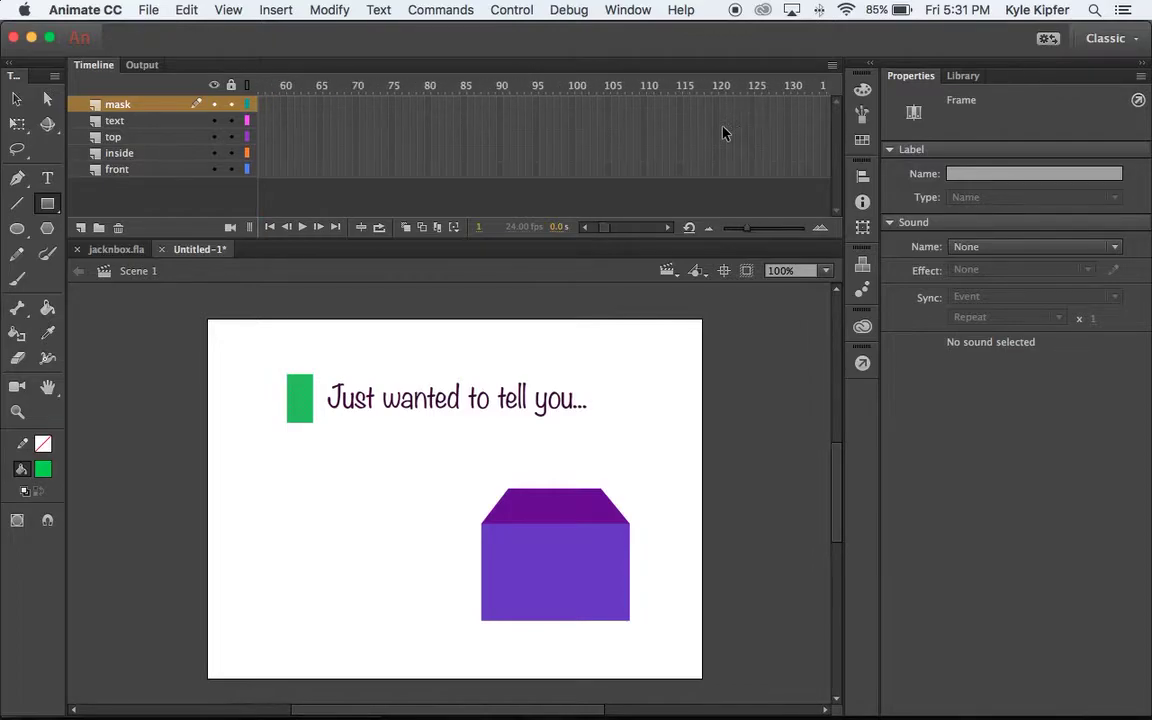
scroll(725, 133, "right", 12)
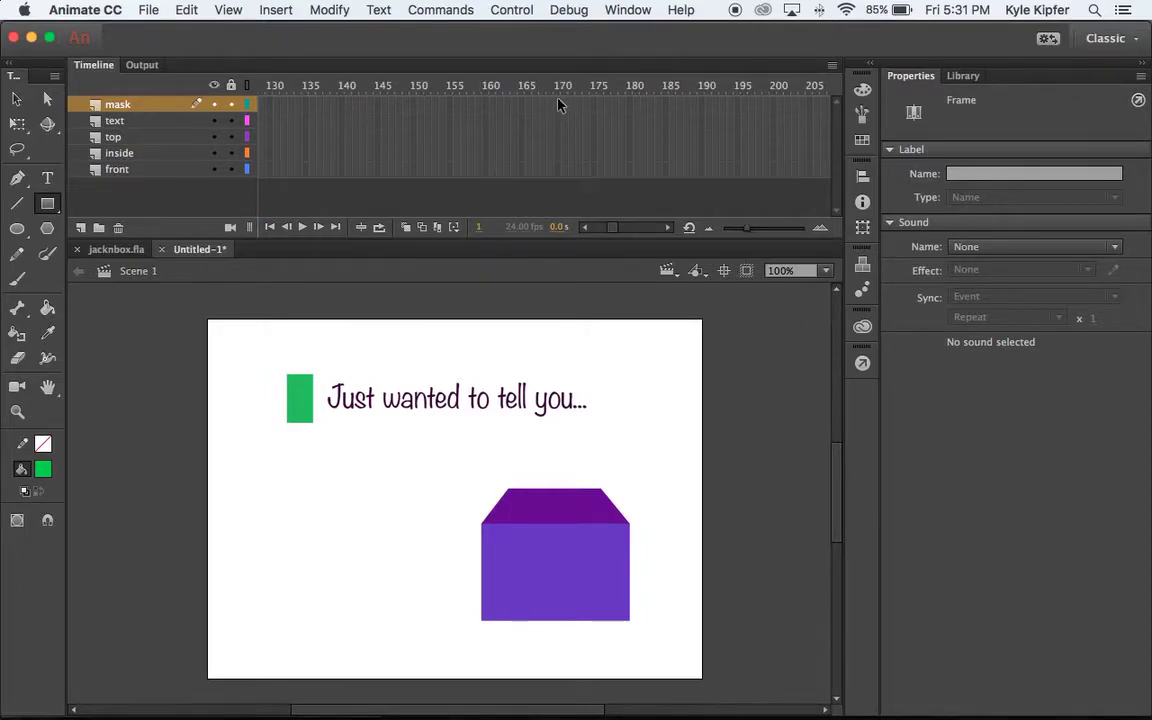
left_click_drag(558, 104, 558, 187)
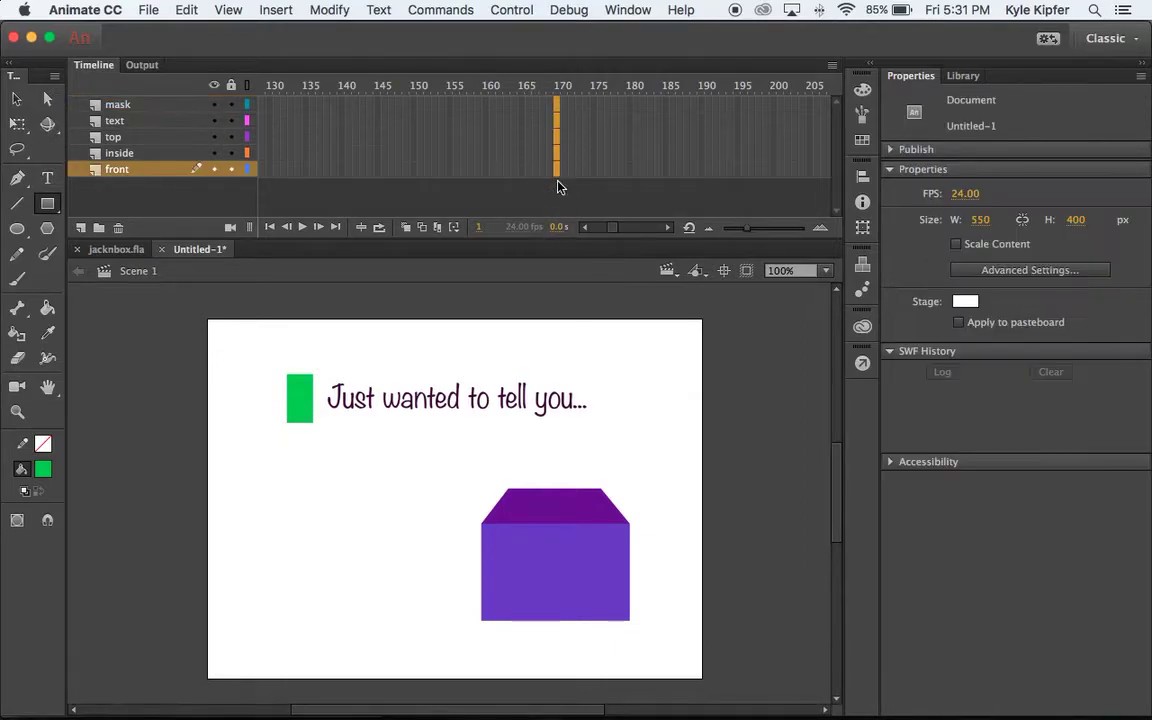
right_click(557, 112)
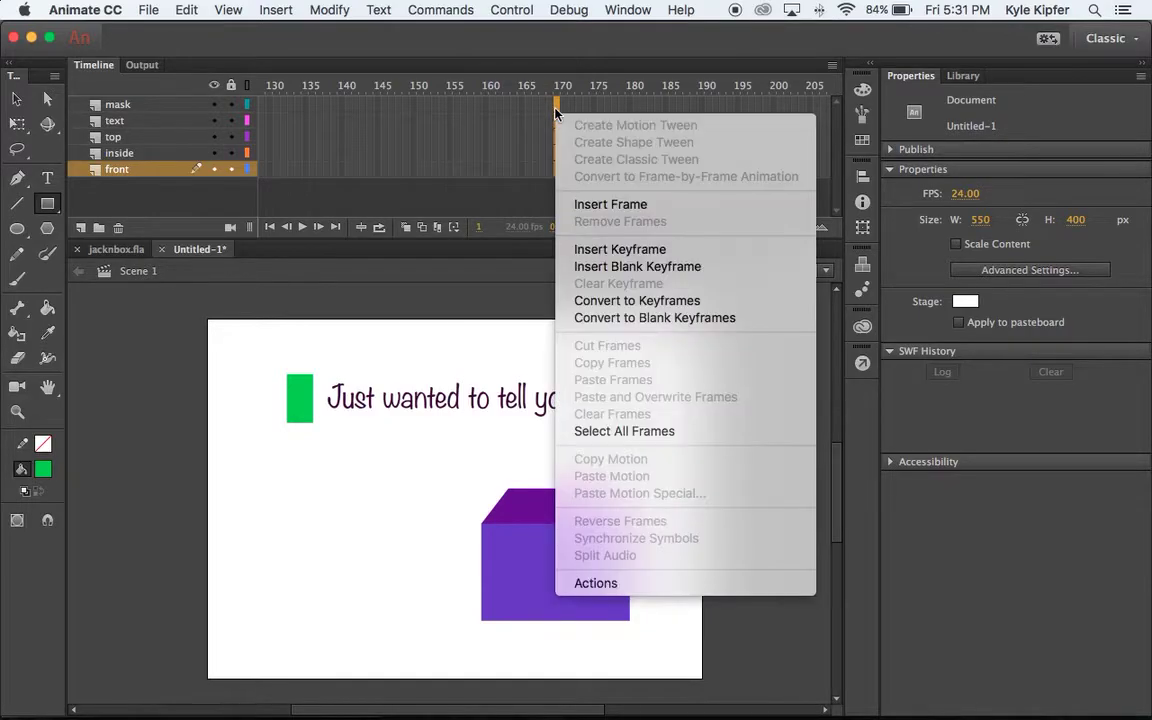
left_click(618, 206)
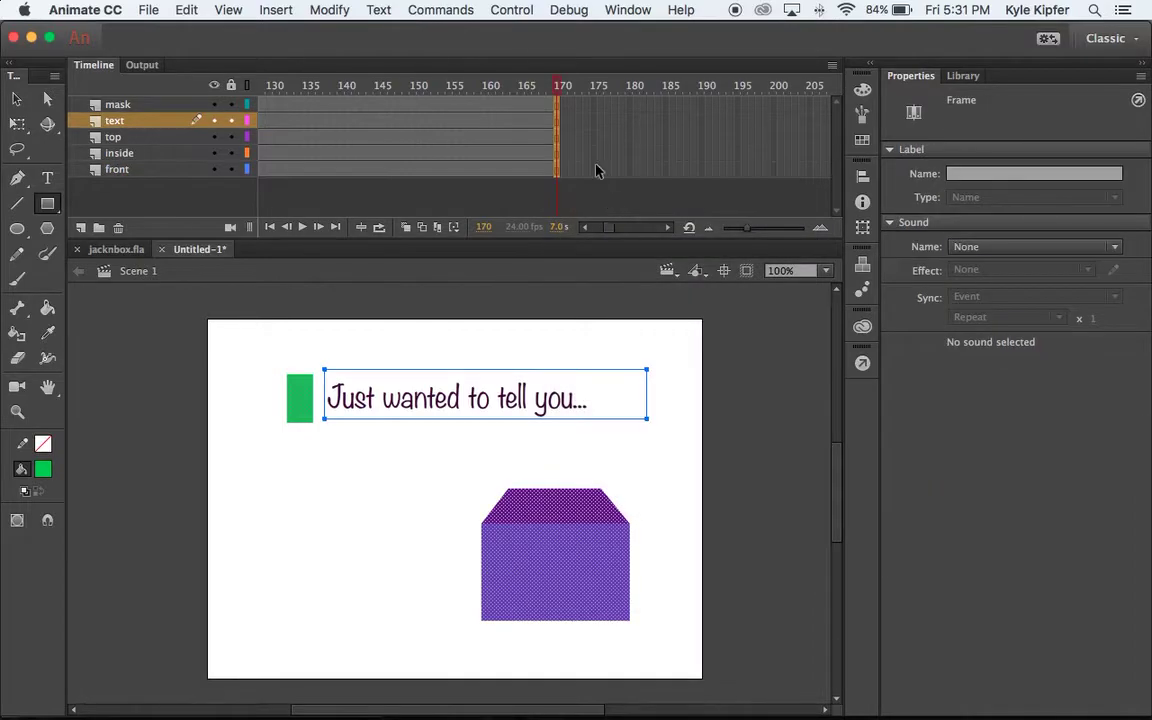
left_click_drag(557, 88, 219, 51)
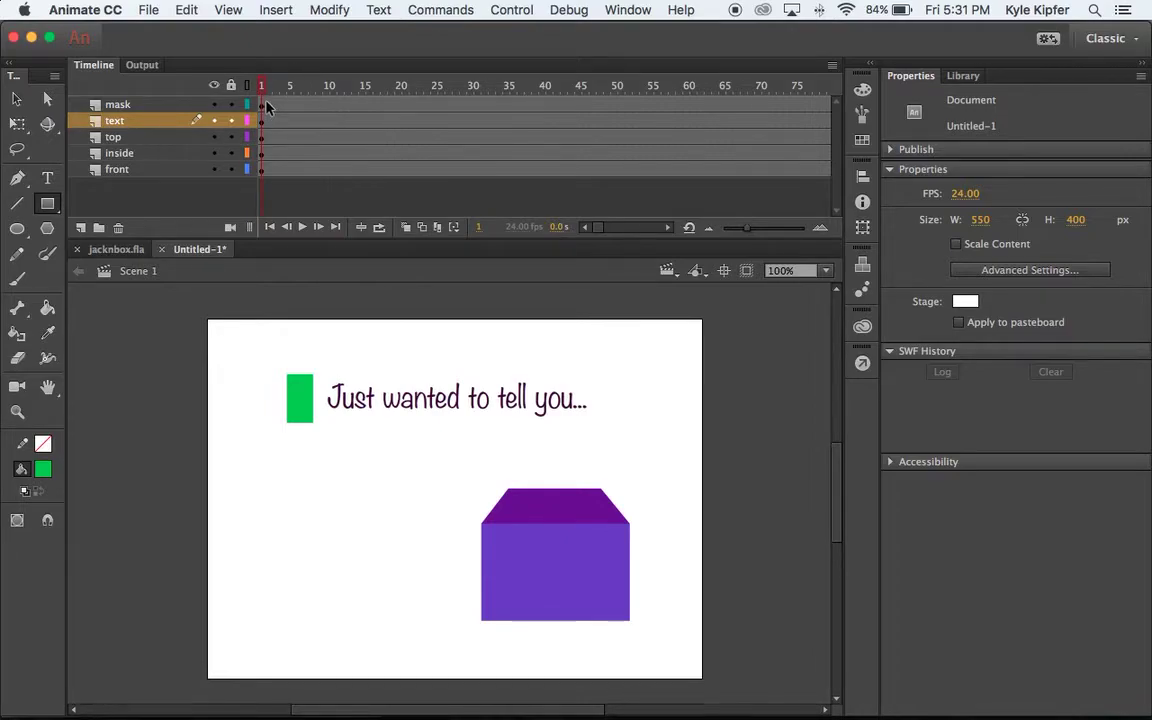
- At mask frame 30, widen the green rectangle with Free Transform into a bar covering the whole greeting
left_click(474, 104)
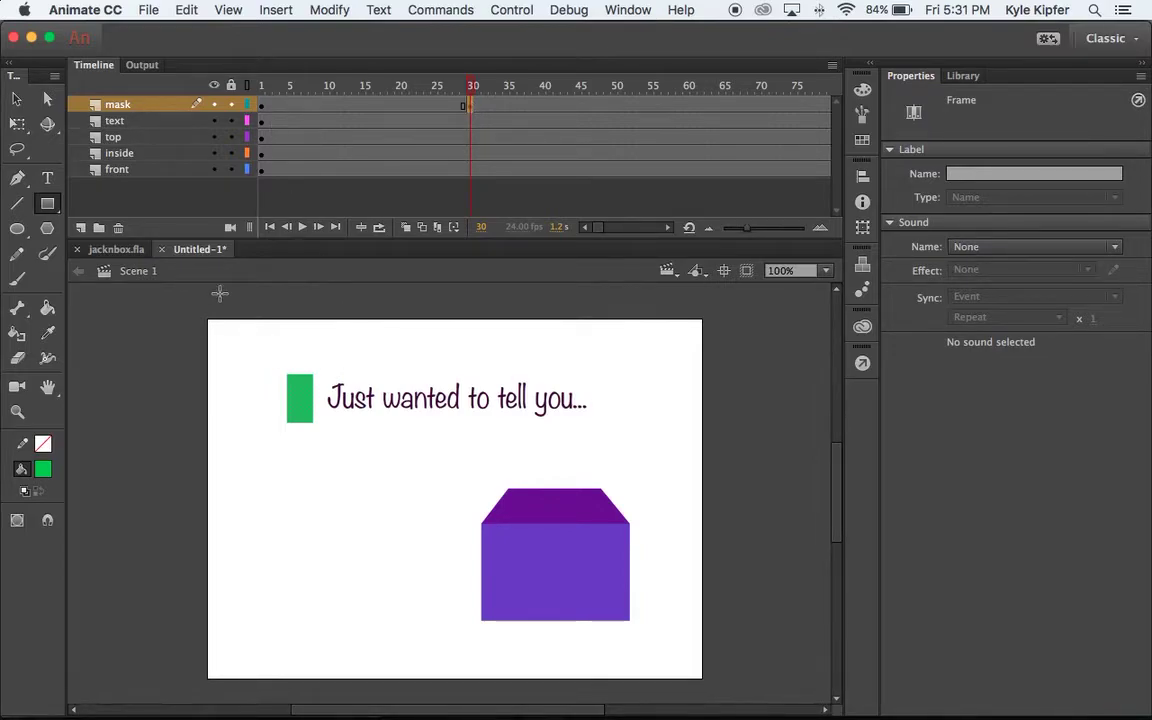
left_click(16, 98)
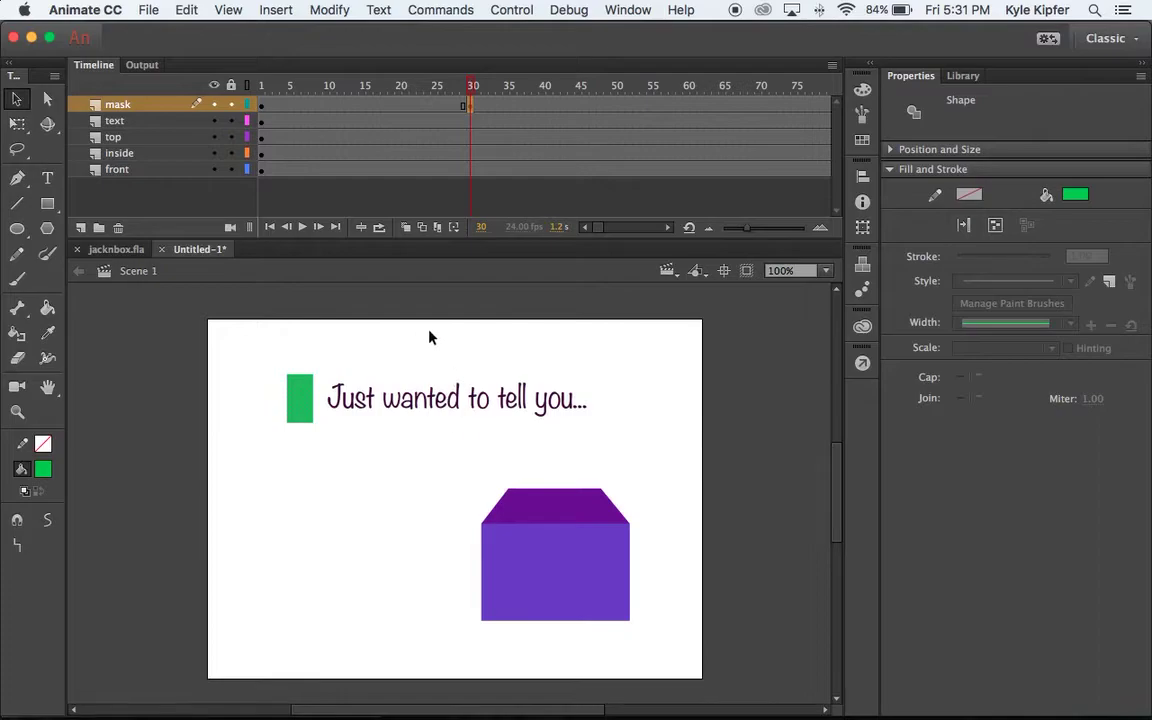
left_click(16, 124)
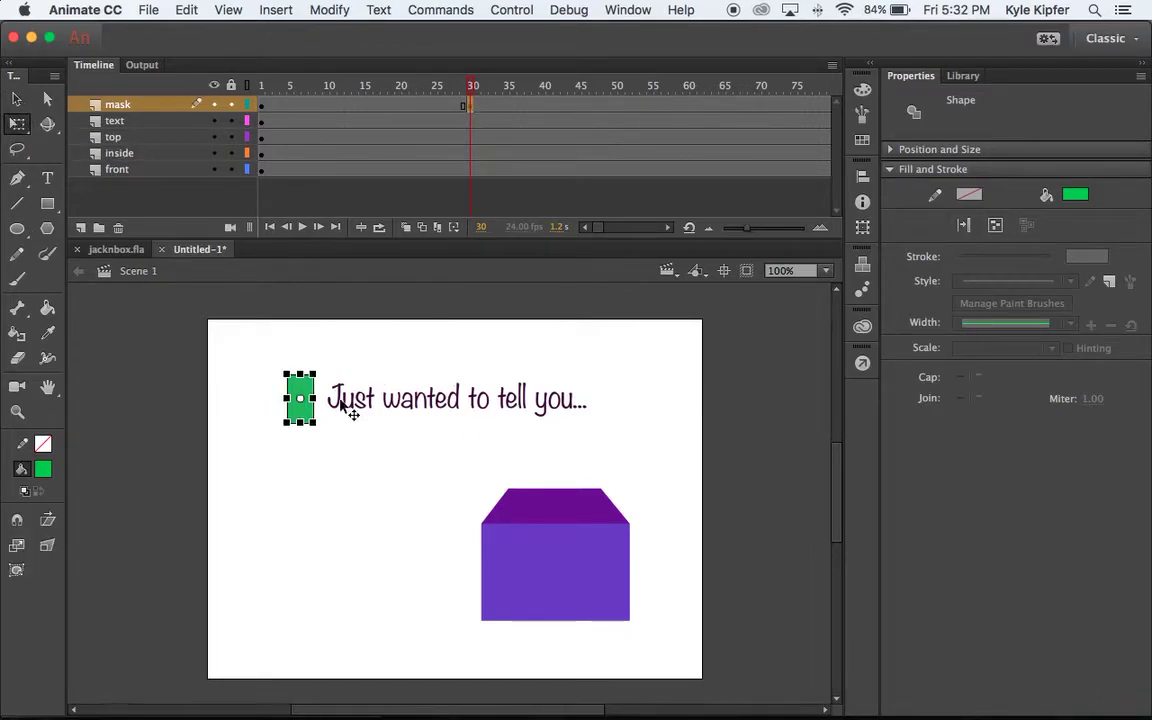
left_click_drag(316, 398, 470, 398)
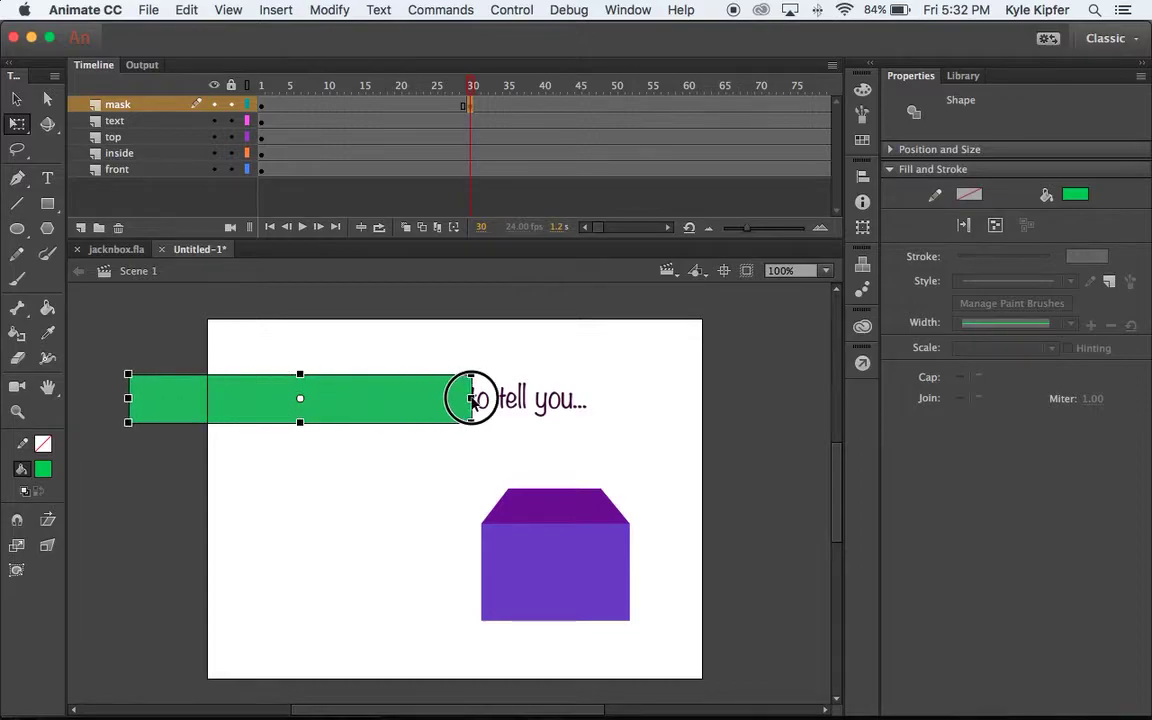
left_click_drag(396, 404, 537, 405)
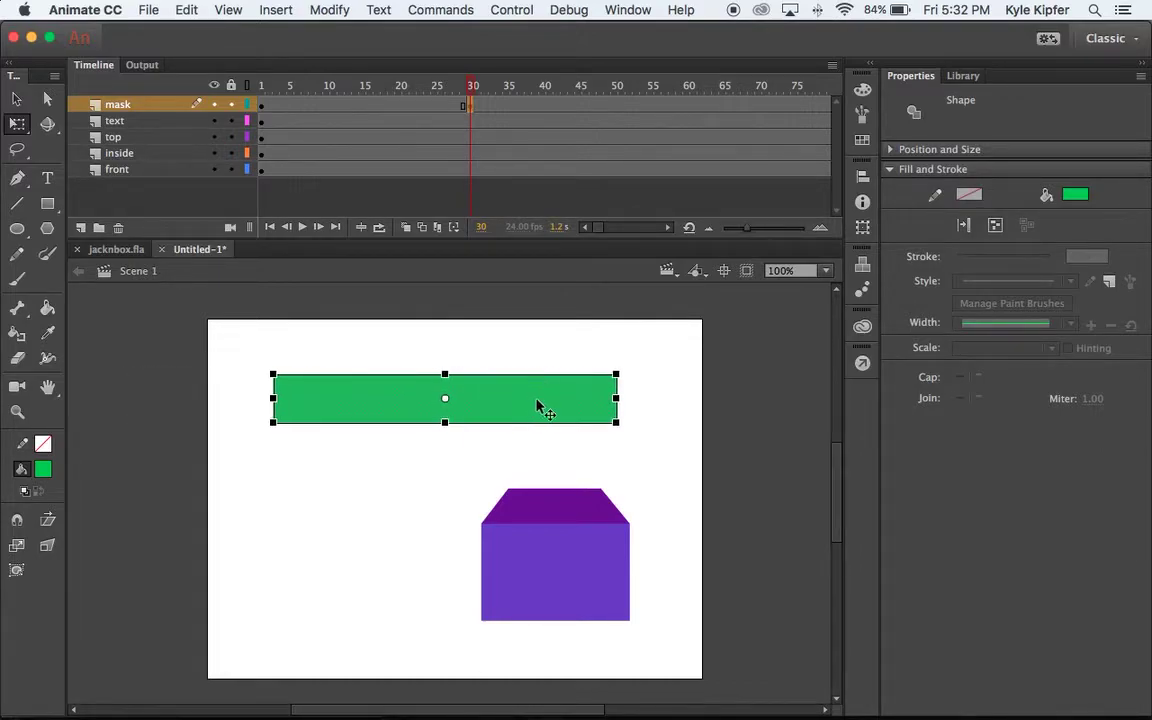
left_click(531, 342)
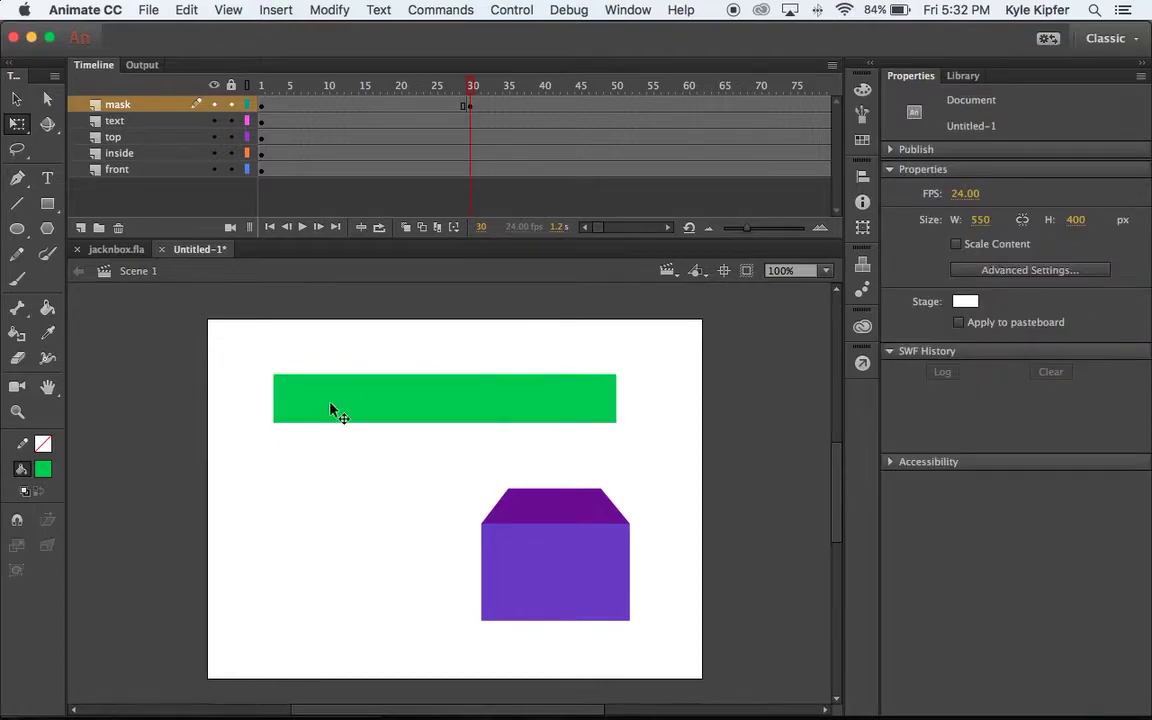
left_click(264, 110)
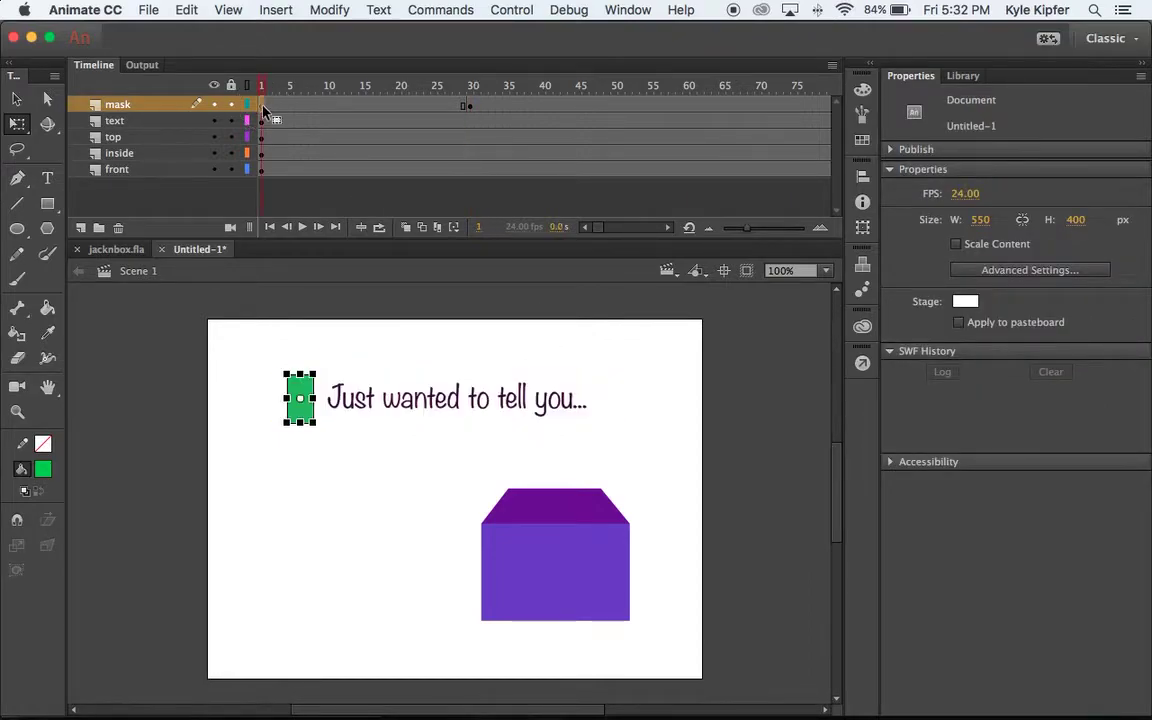
left_click(472, 106)
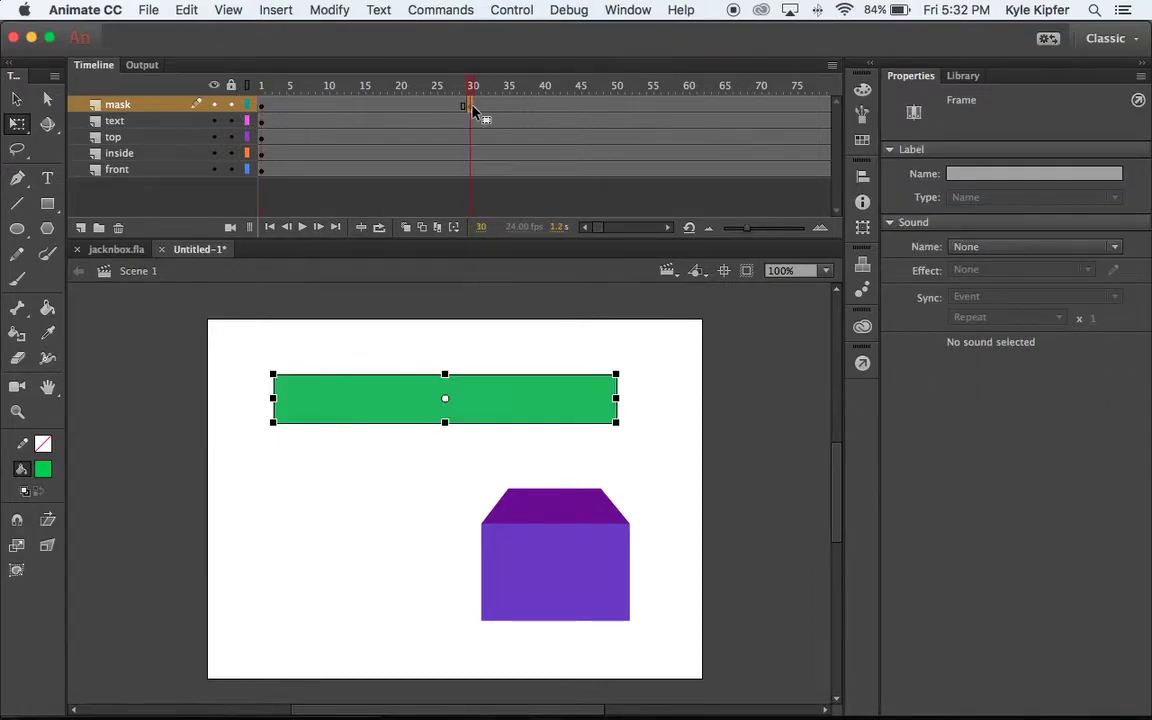
- Create a shape tween on the mask span so the green bar grows from frame 1 to 30
right_click(302, 108)
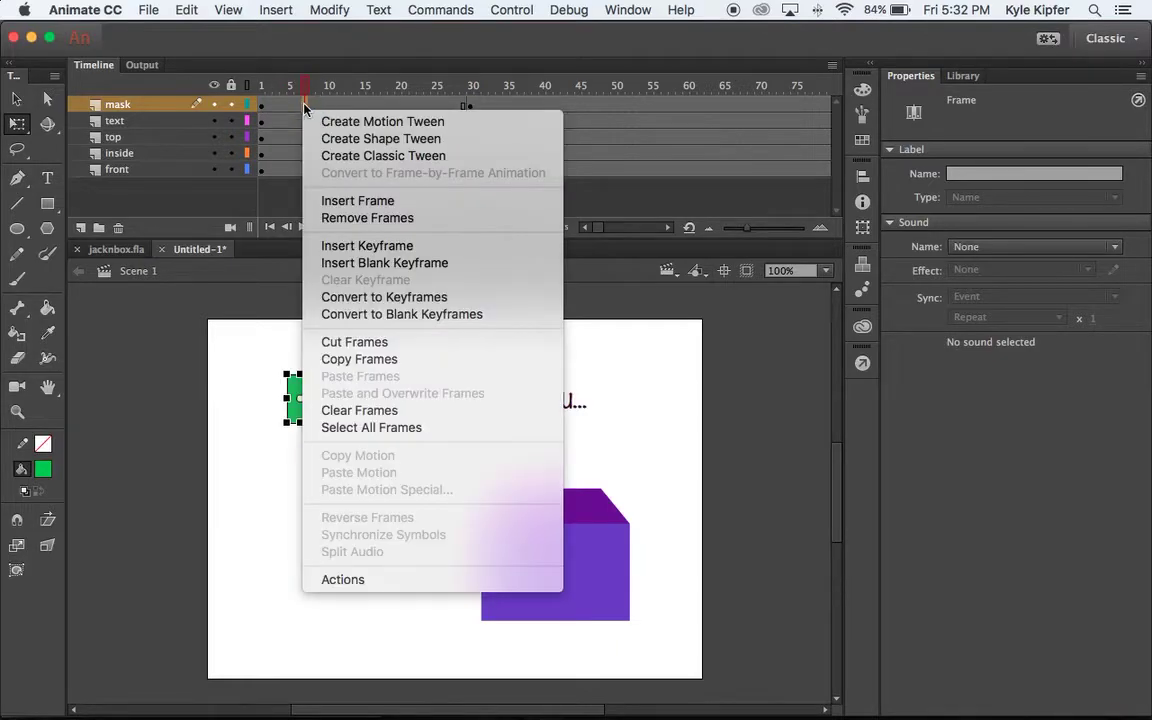
left_click(366, 140)
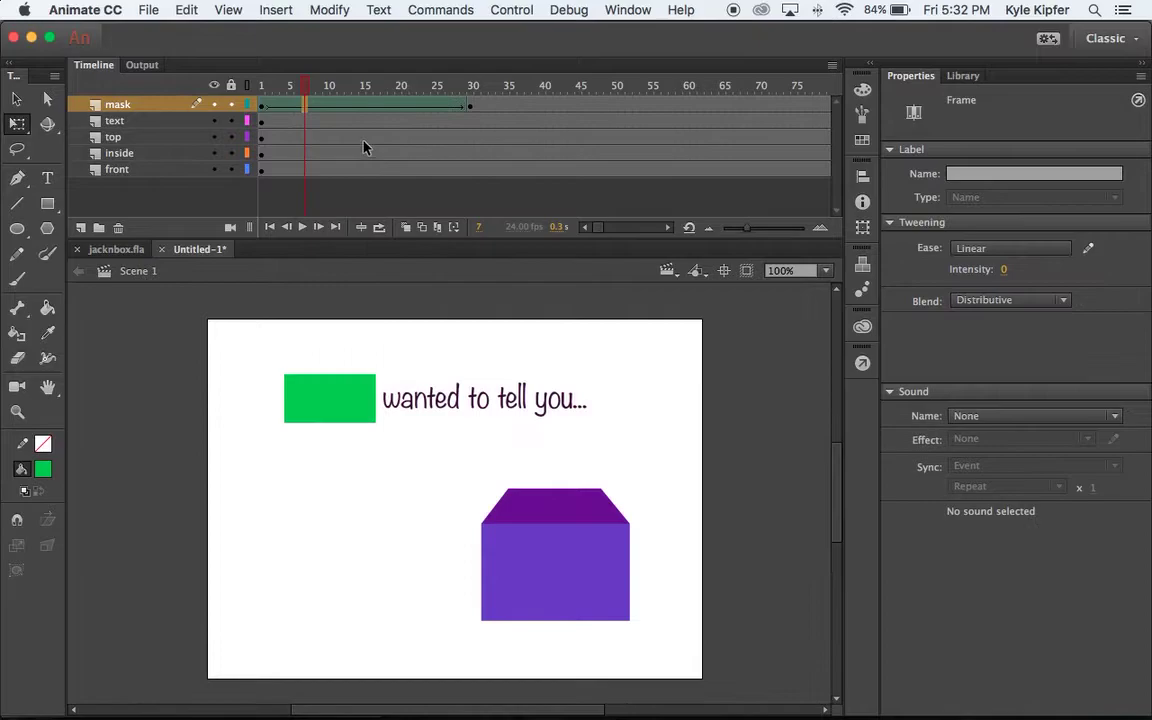
left_click(282, 85)
left_click_drag(282, 85, 215, 81)
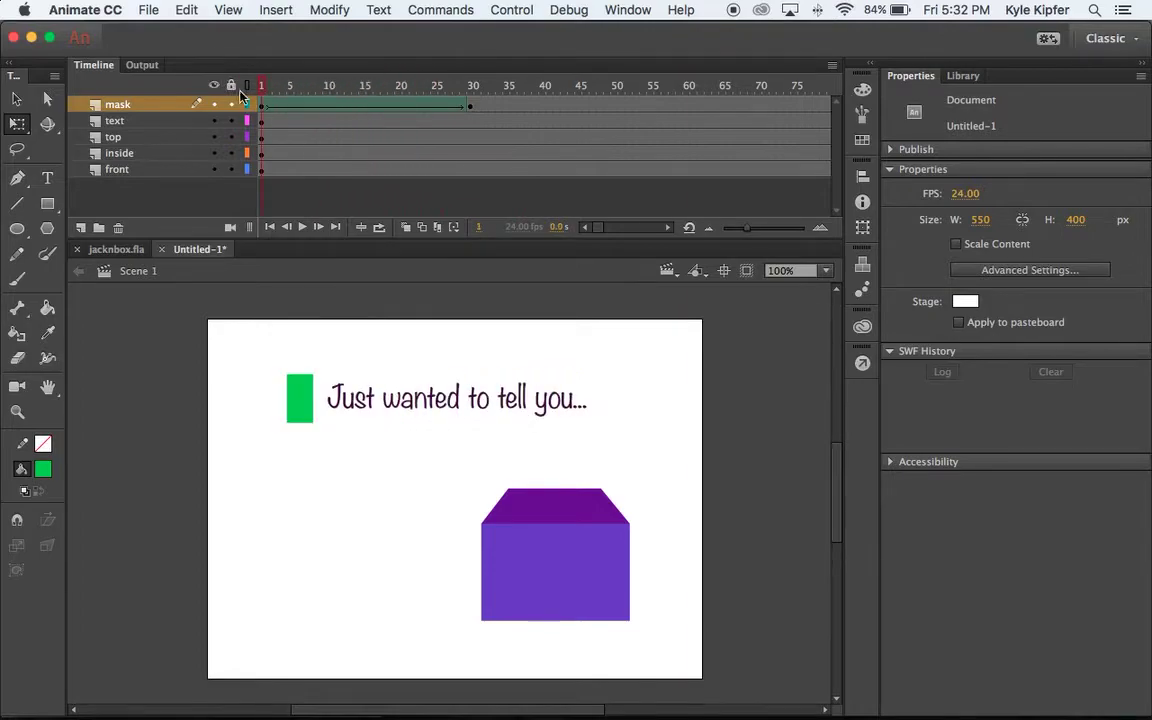
- Turn the green-bar layer into a mask over the text layer
right_click(146, 106)
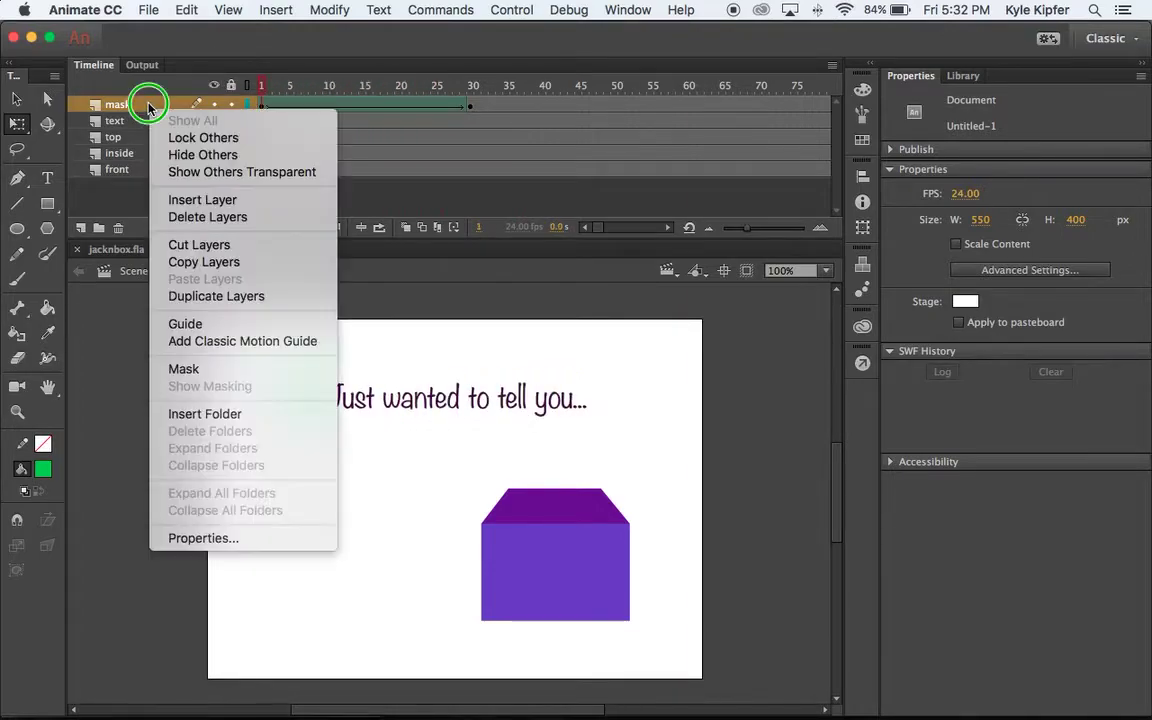
left_click(259, 369)
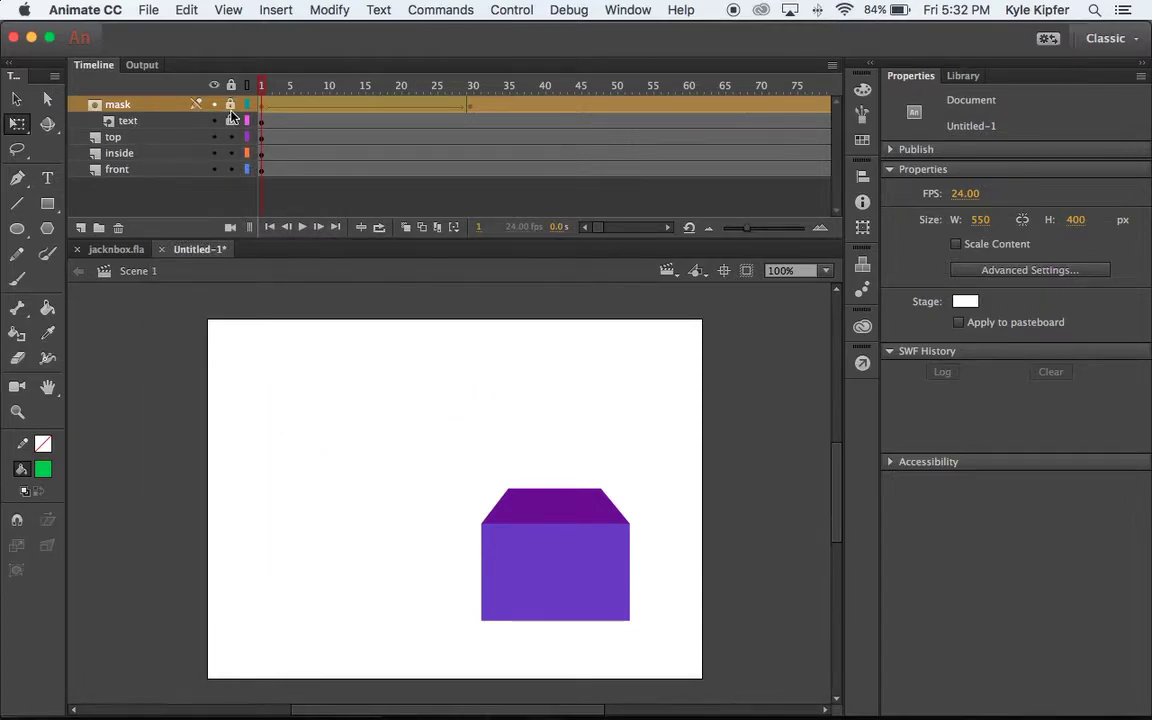
left_click(290, 85)
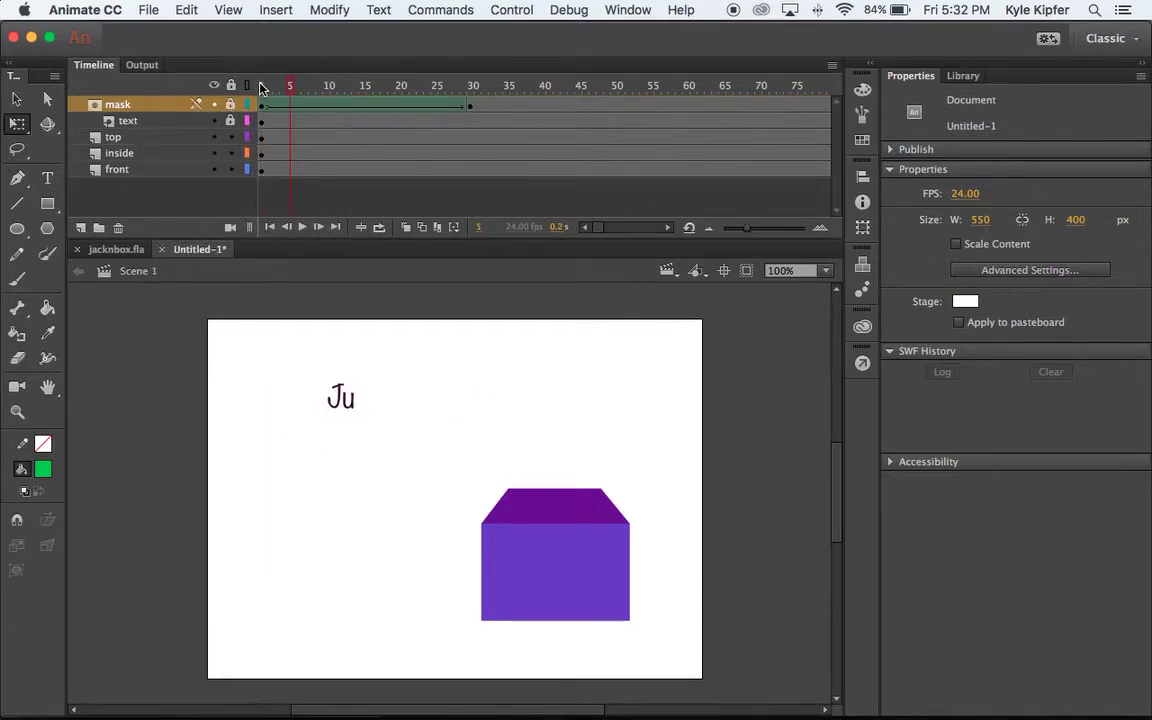
left_click_drag(290, 85, 512, 85)
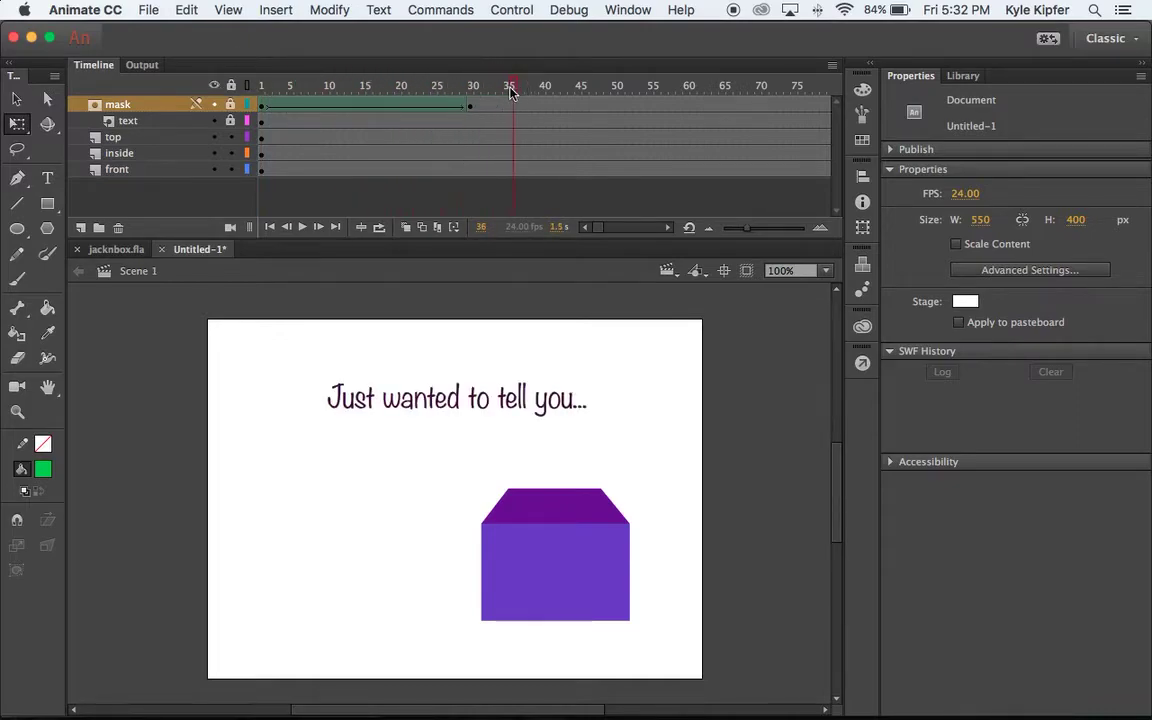
- Toggle the mask and text layer locks and scrub frames 1–30 to check the left-to-right reveal
left_click(237, 120)
left_click(231, 104)
left_click(233, 104)
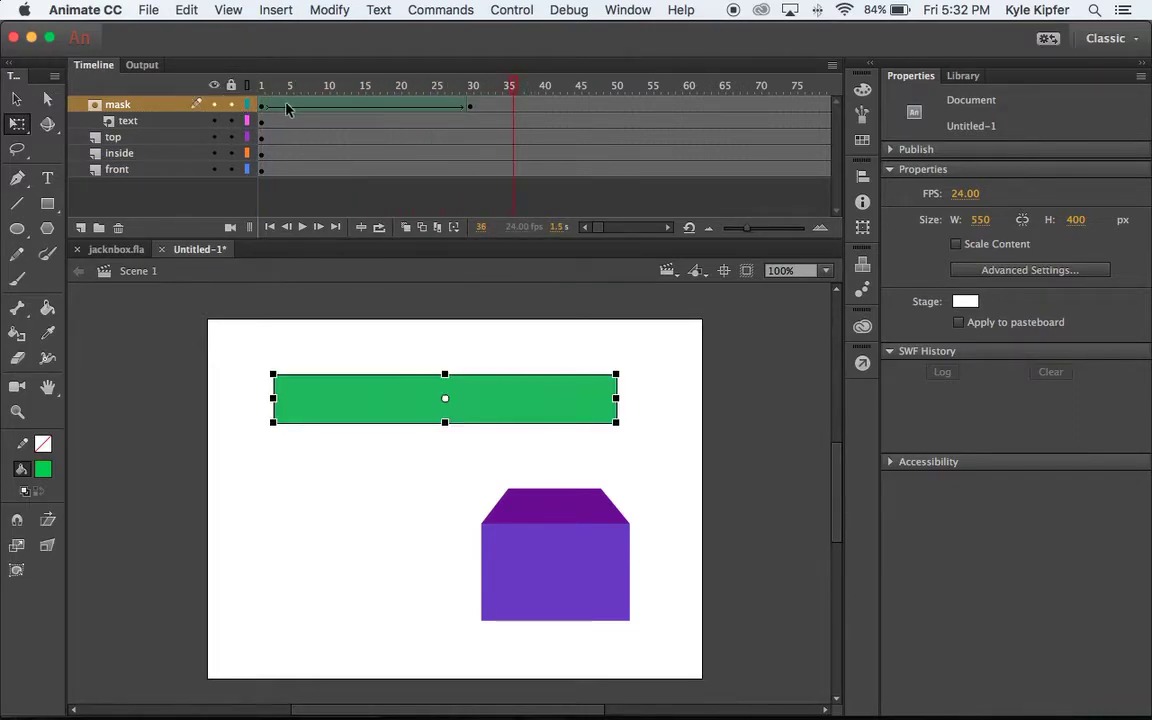
left_click(262, 106)
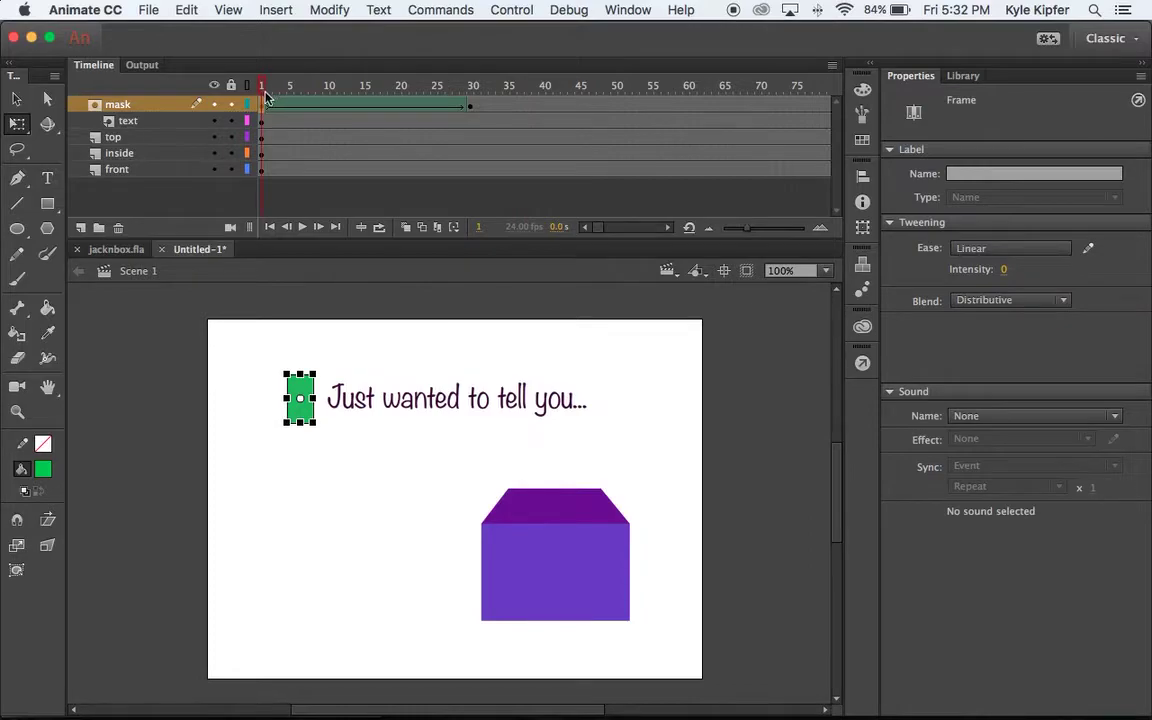
left_click_drag(268, 85, 240, 85)
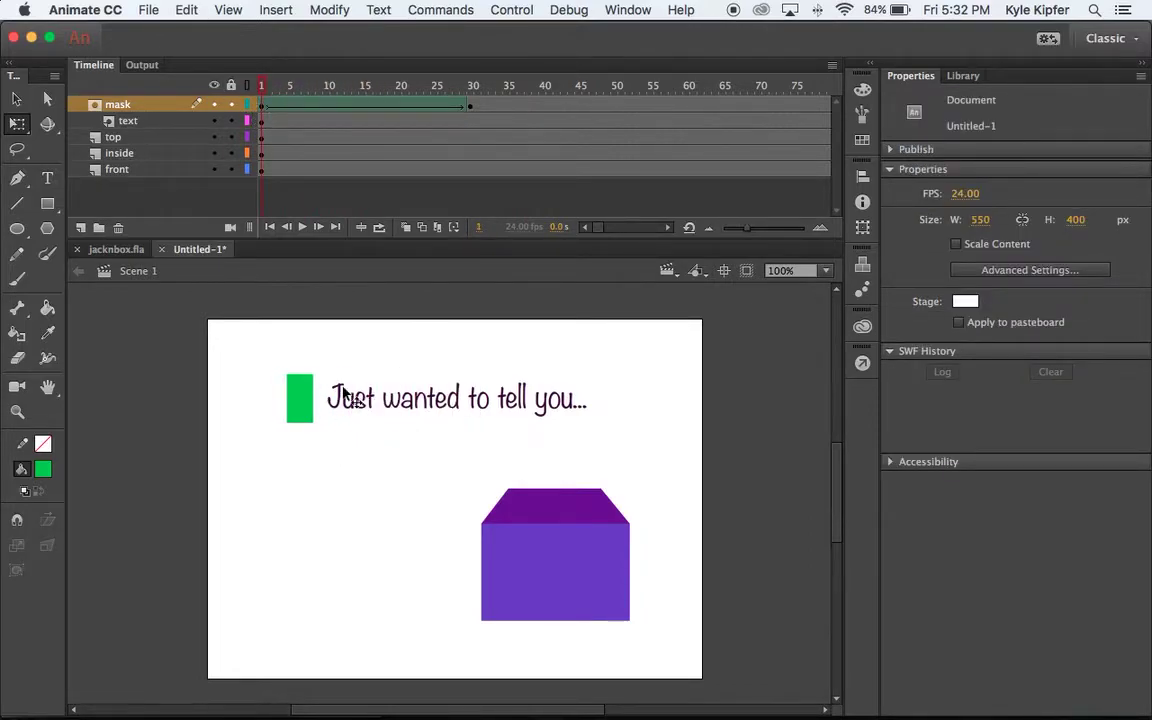
left_click(232, 104)
left_click(231, 120)
left_click(472, 108)
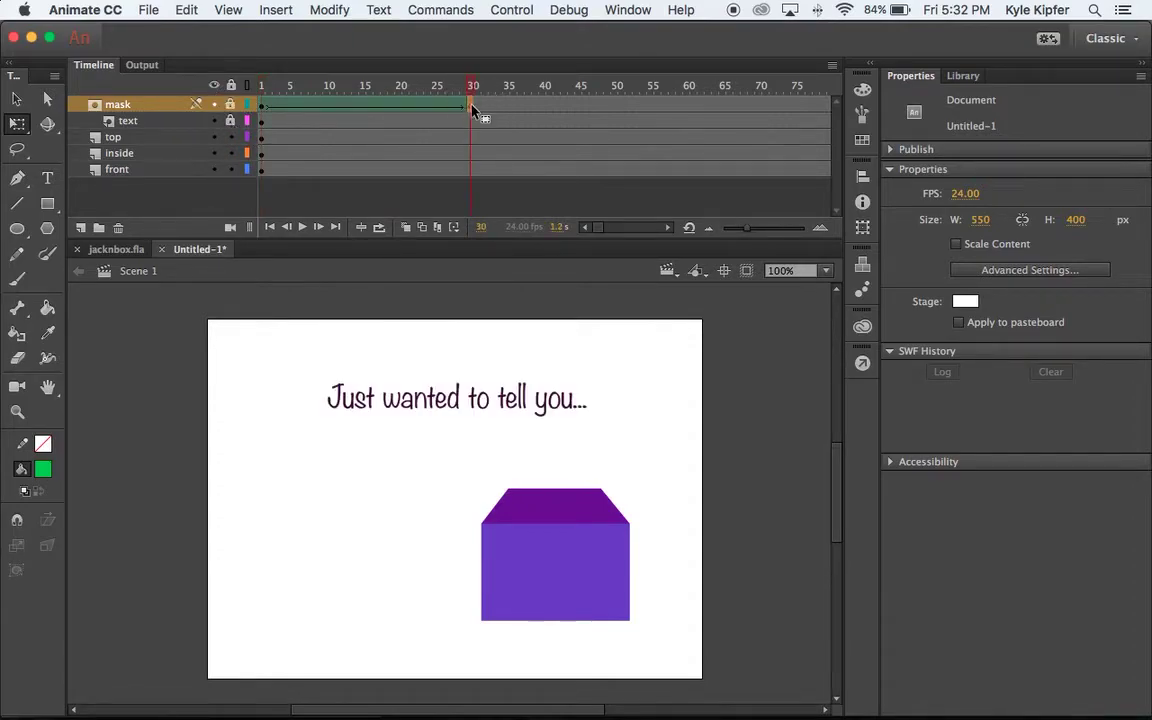
left_click(231, 104)
left_click(231, 120)
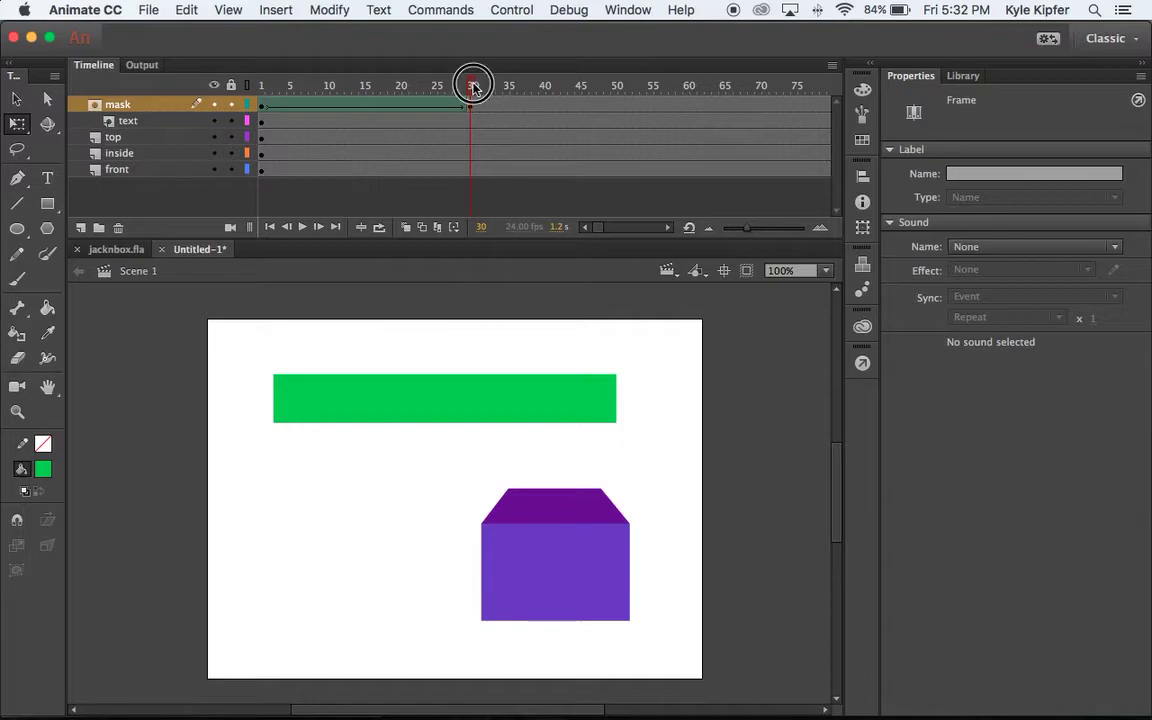
left_click_drag(471, 84, 215, 66)
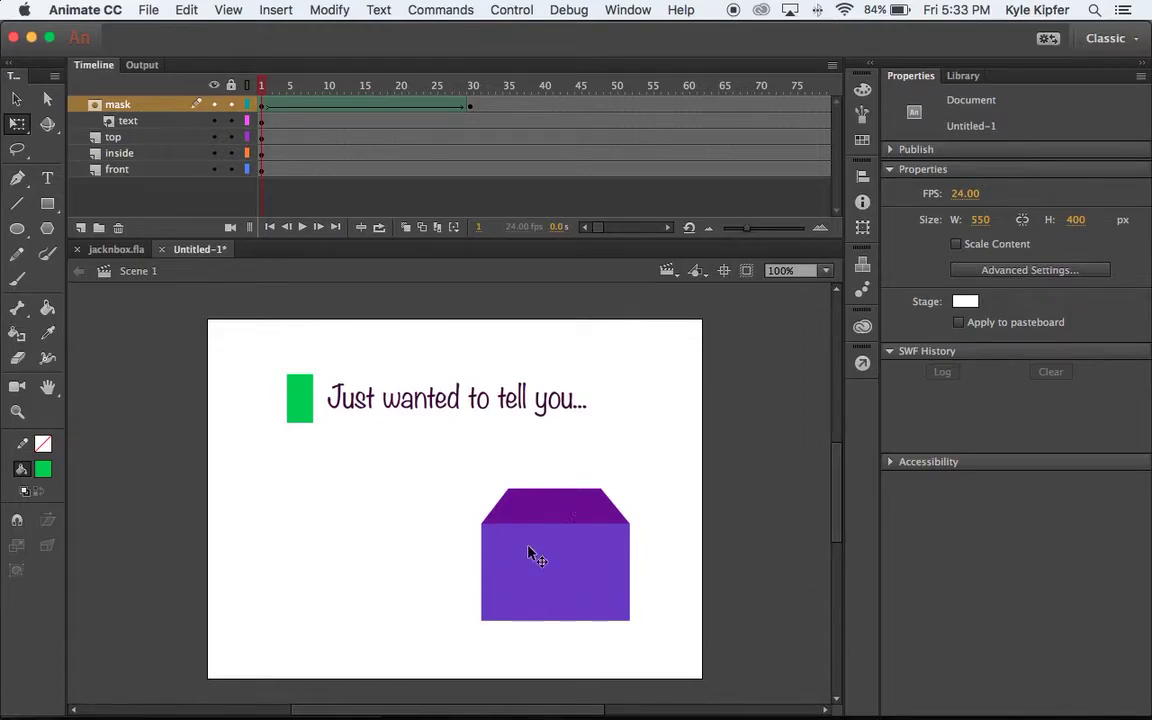
- Add a Camera layer and set up its frames 70 and 115
left_click(16, 388)
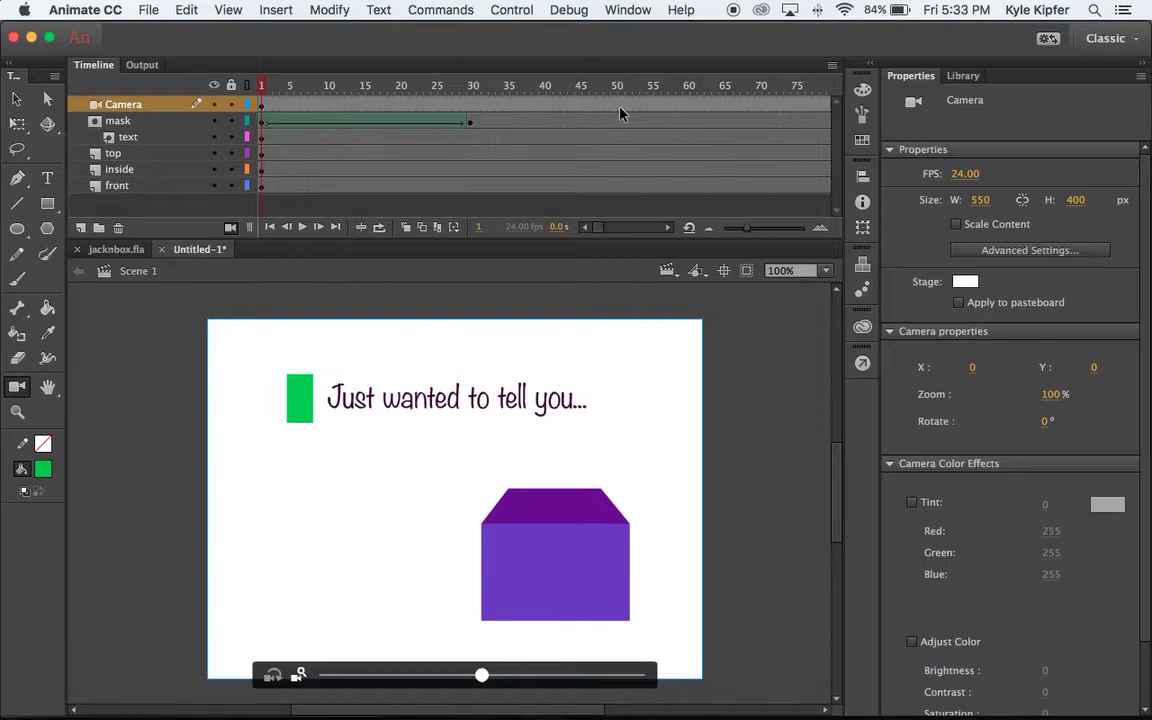
left_click(761, 106)
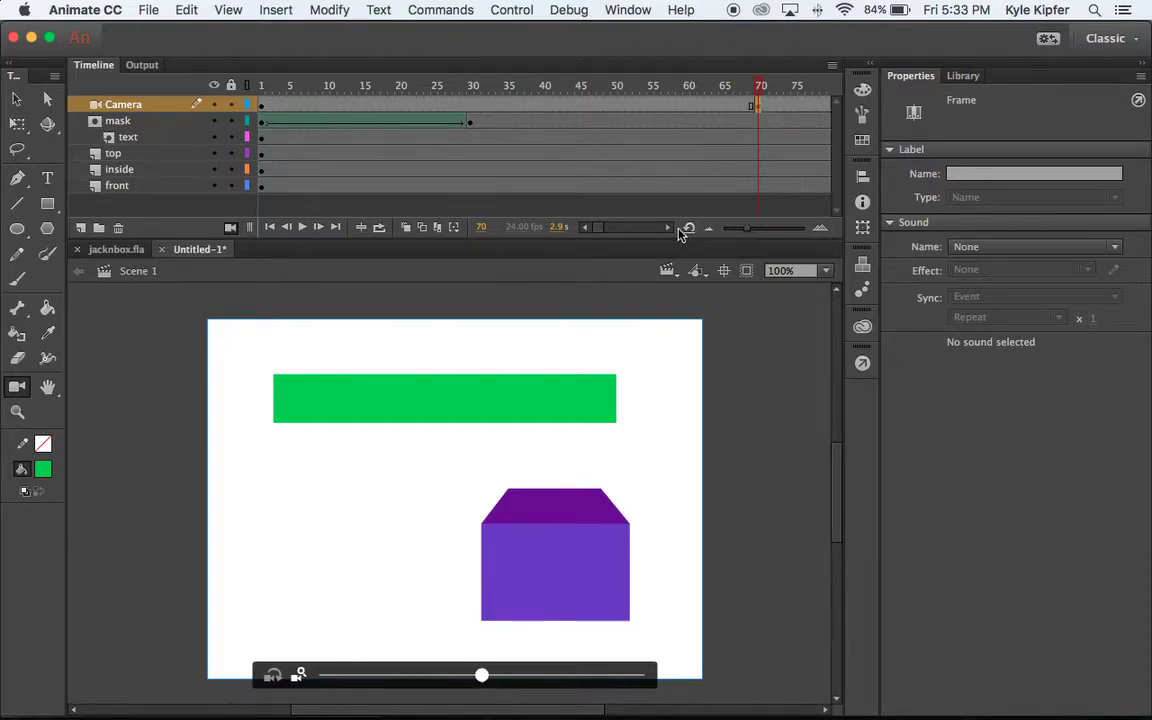
scroll(665, 171, "right", 5)
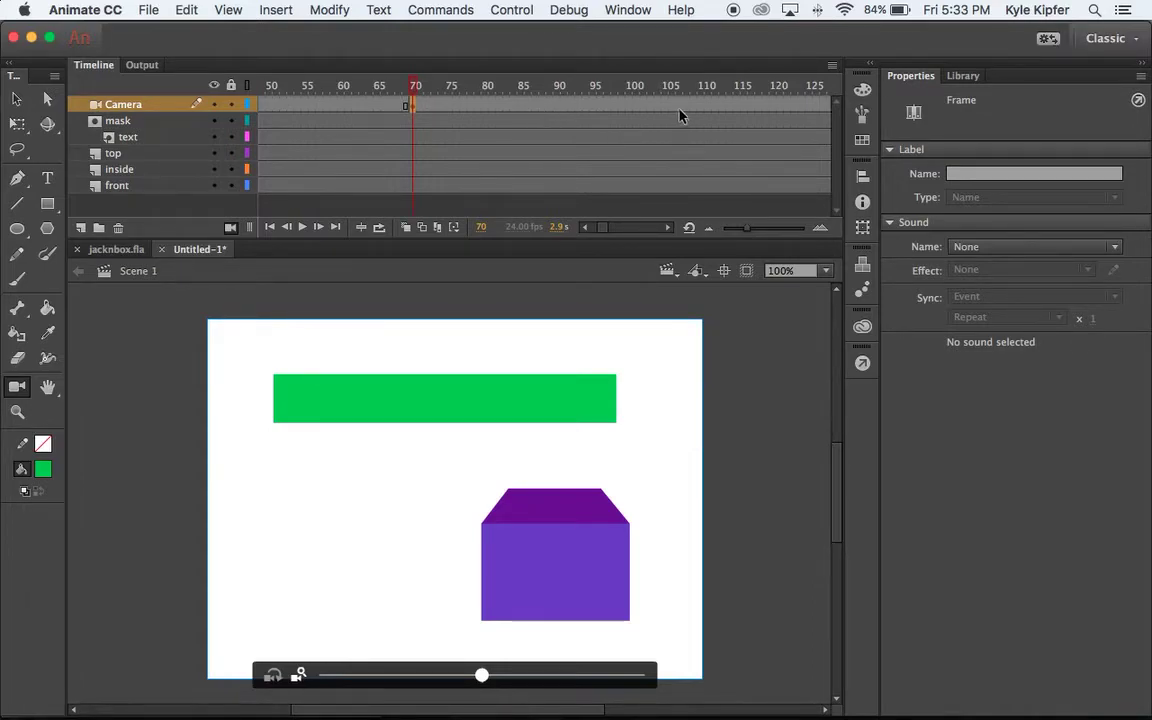
left_click(743, 108)
left_click(738, 108)
- At frame 115, zoom the camera to 144% and pan to X −148, Y −63 on the purple box
left_click(415, 107)
left_click(736, 107)
left_click_drag(483, 679, 580, 679)
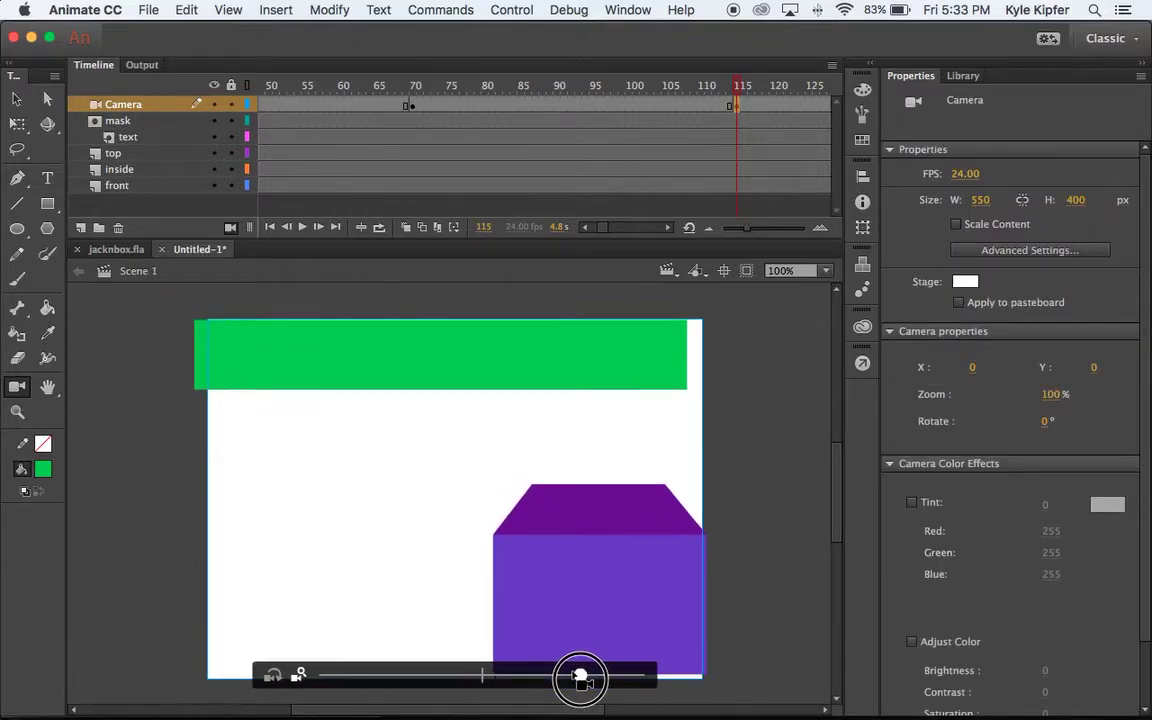
left_click_drag(617, 617, 746, 668)
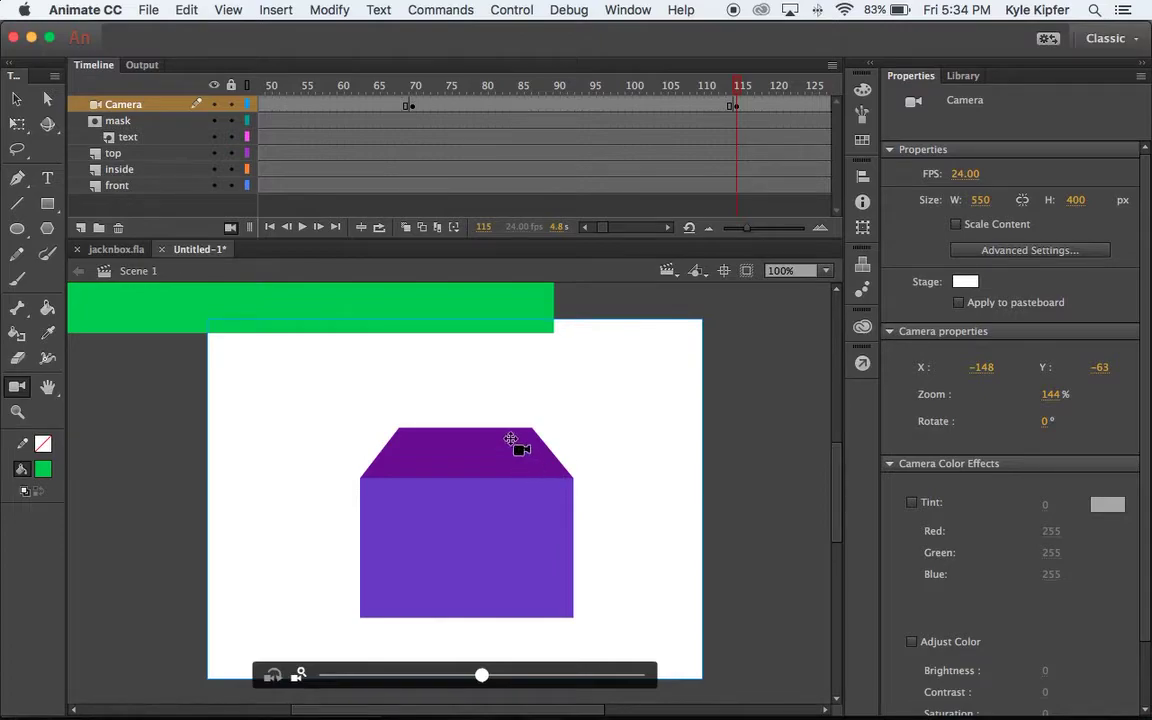
- Scrub the timeline to review the text reveal at mask frames 1 and 30
scroll(530, 149, "left", 10)
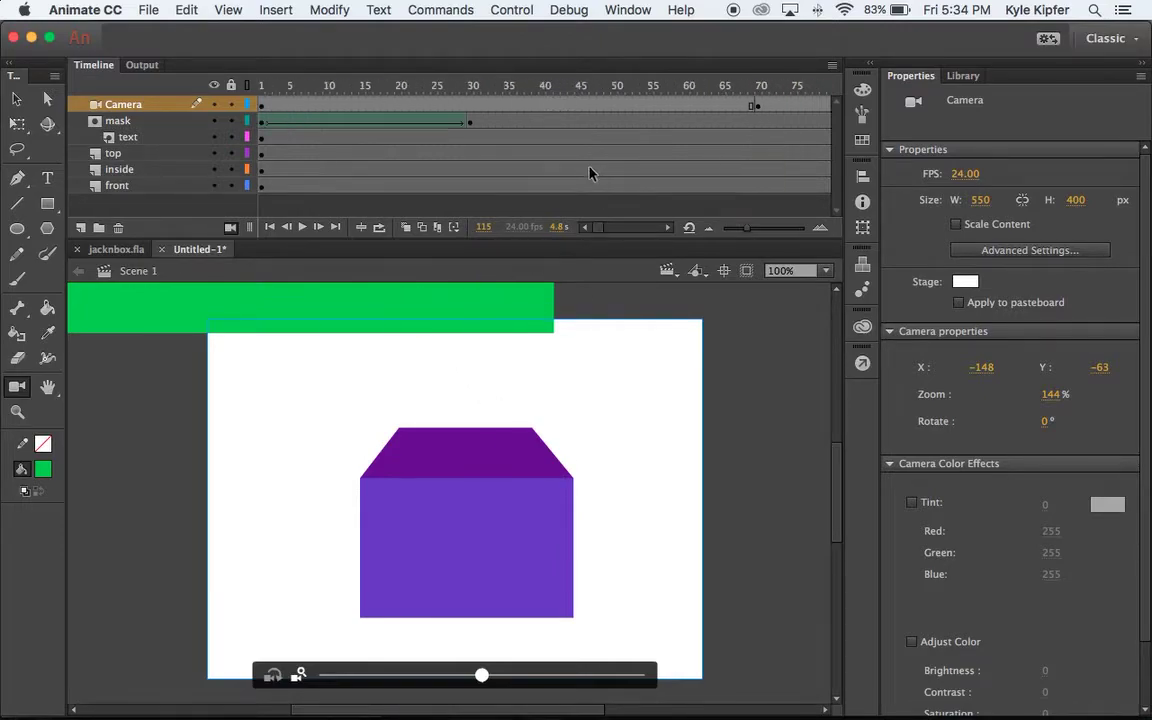
left_click(261, 138)
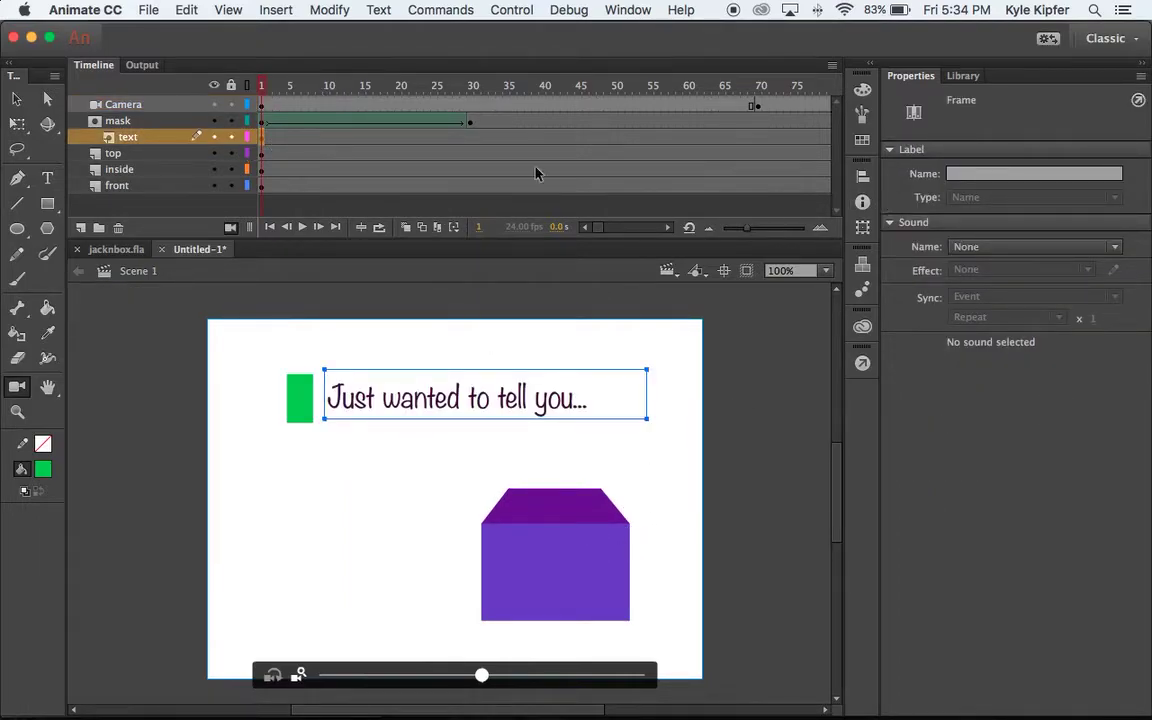
left_click_drag(263, 87, 441, 100)
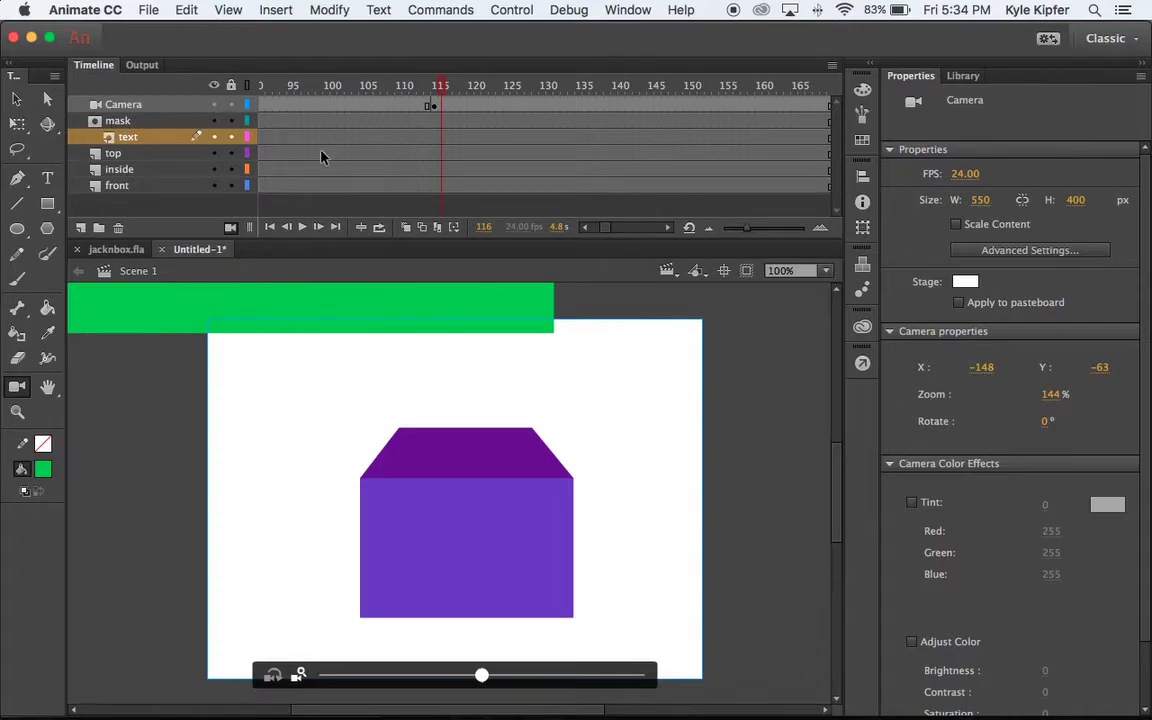
scroll(323, 147, "left", 10)
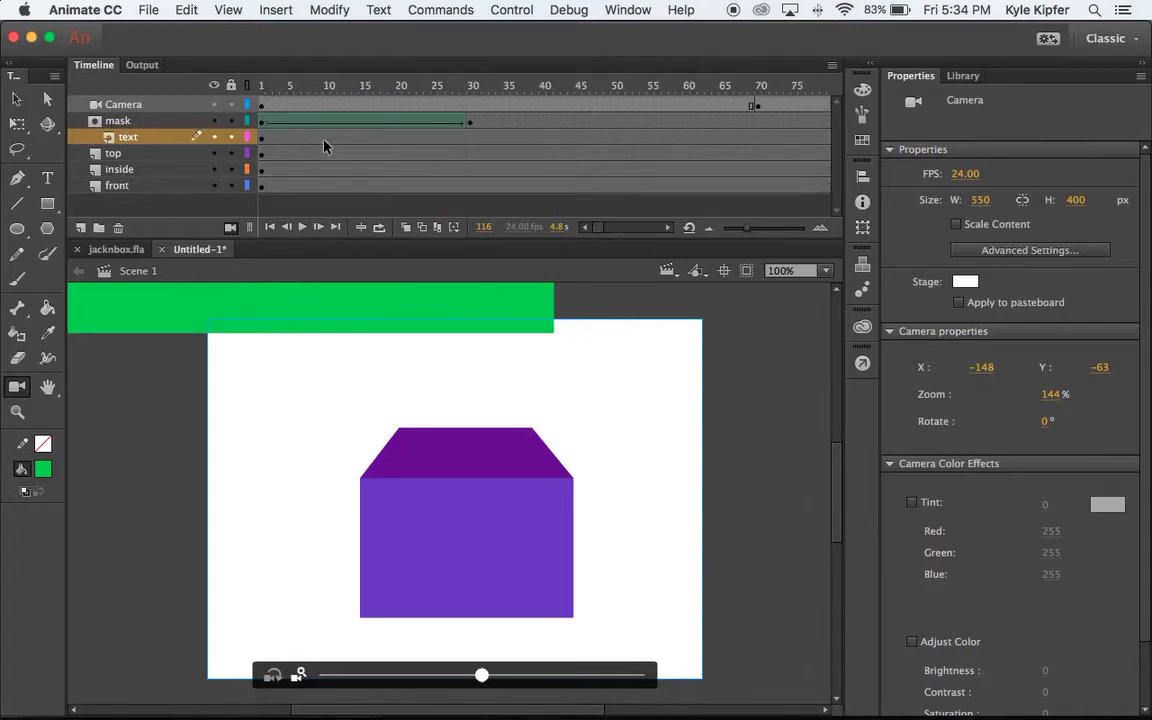
left_click(474, 122)
left_click(262, 122)
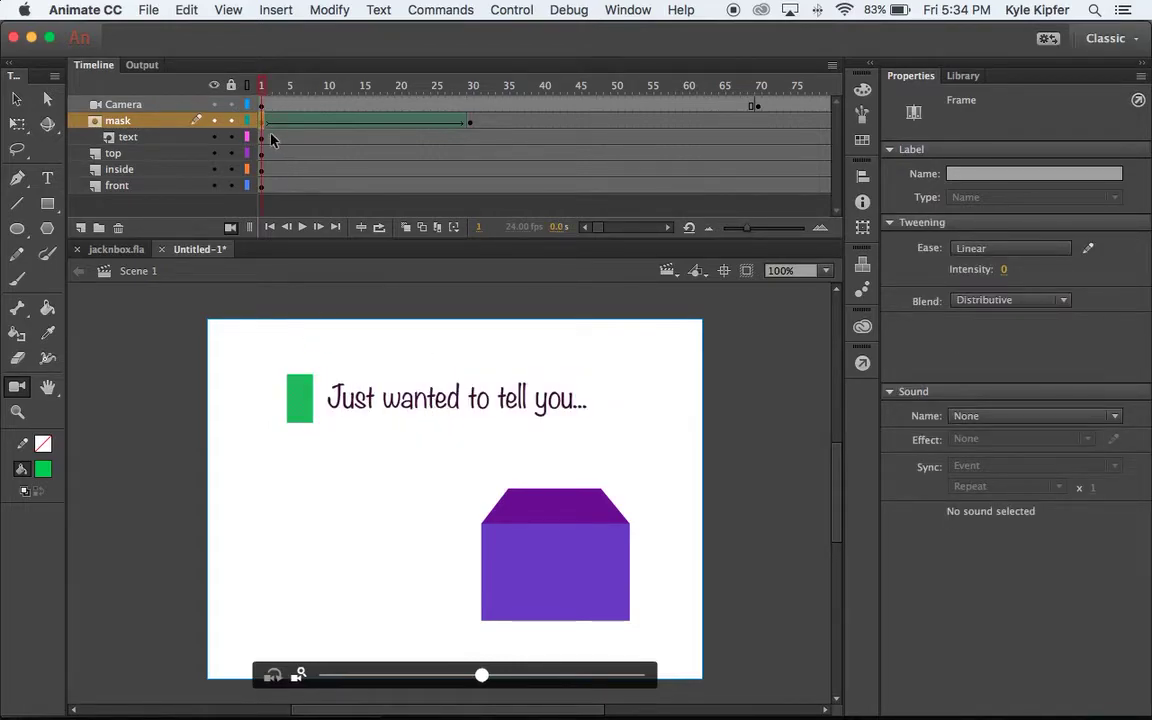
- Nudge the frame-1 text and the mask rectangle at frames 1 and 30 slightly upward
left_click(262, 137)
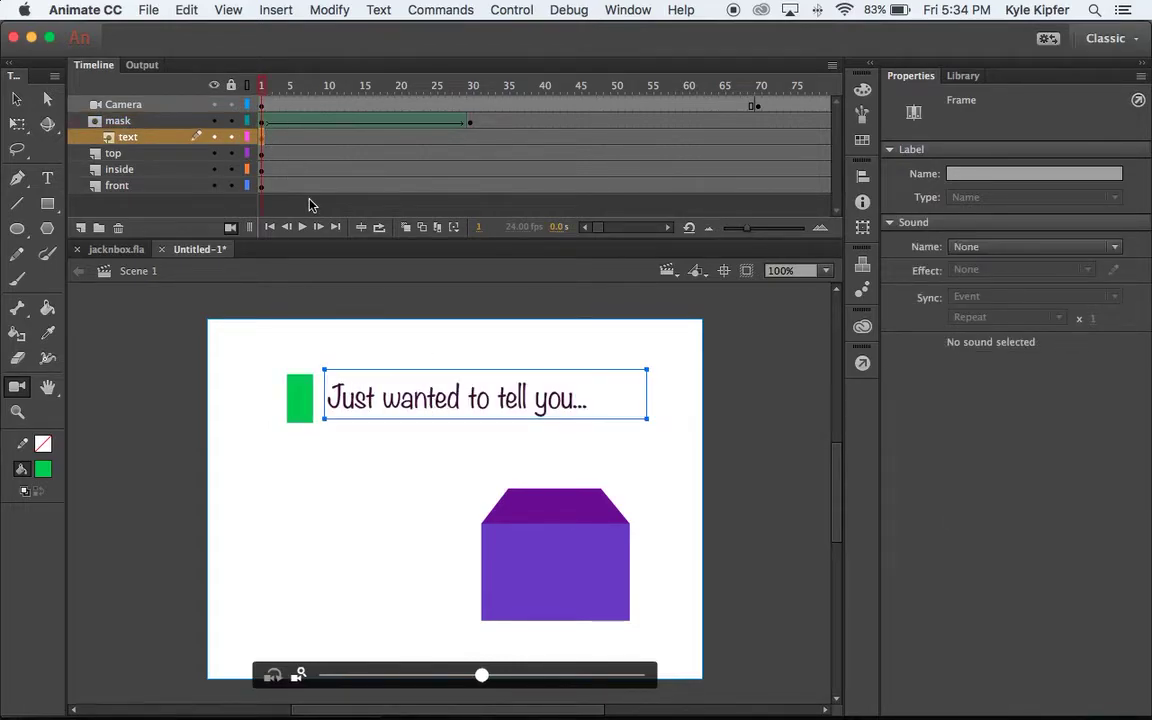
key("shift+Up")
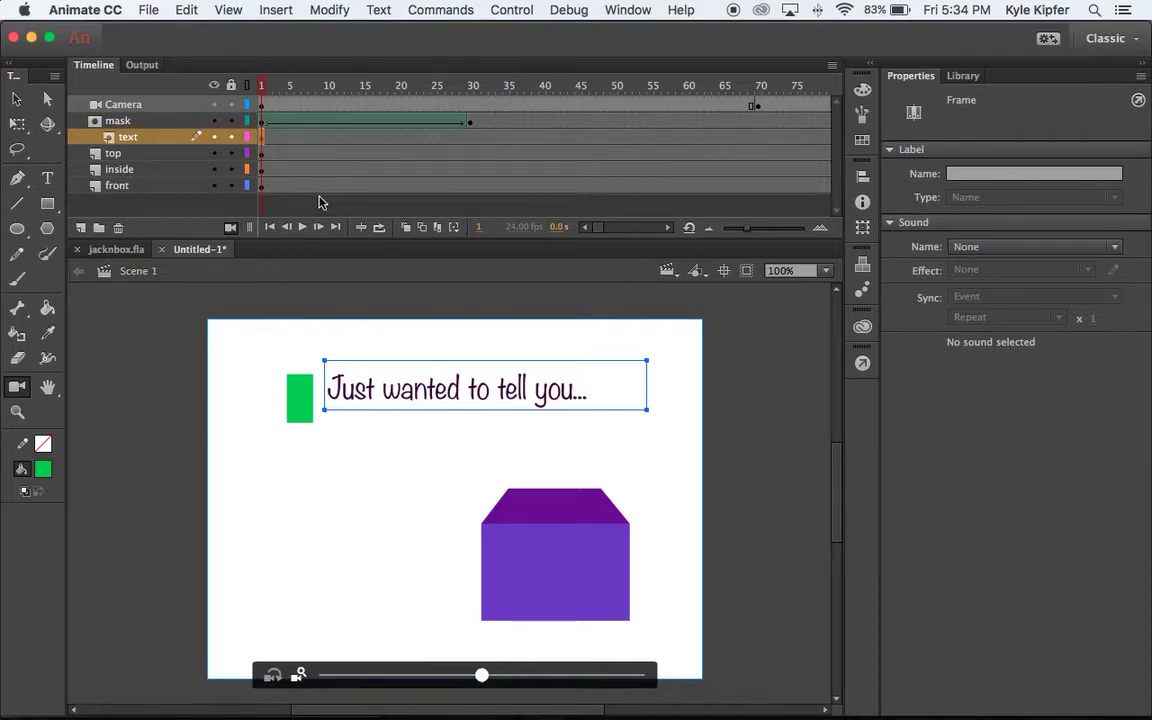
left_click(261, 122)
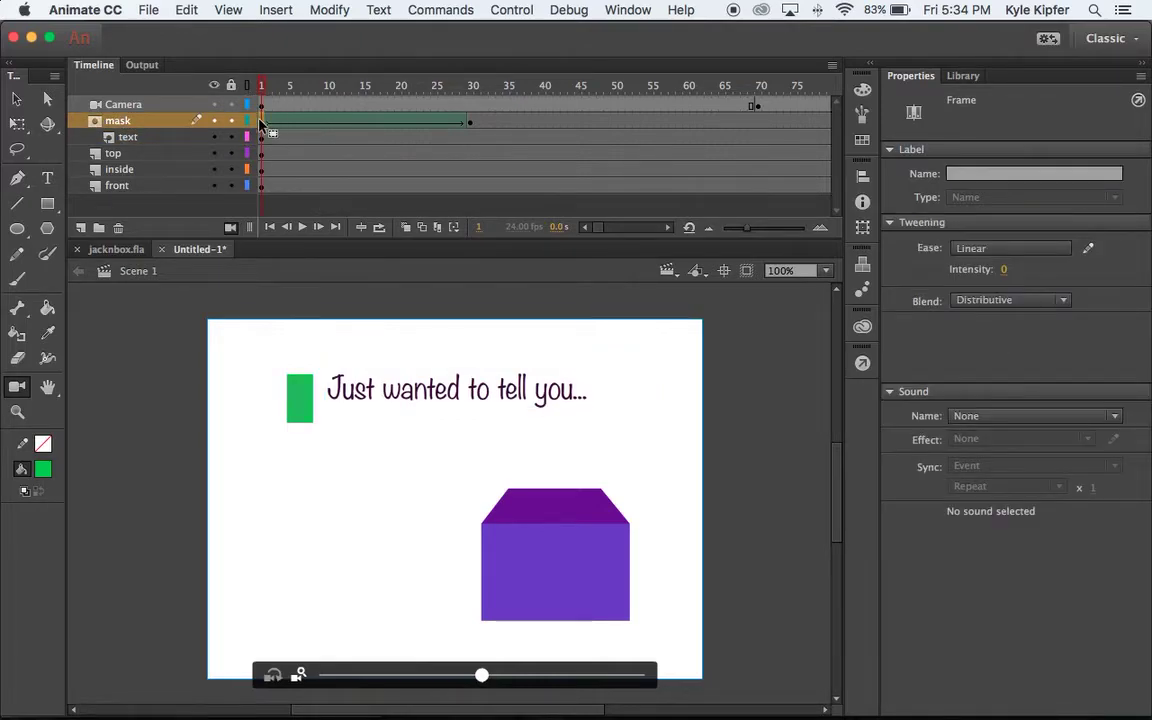
key("shift+Up")
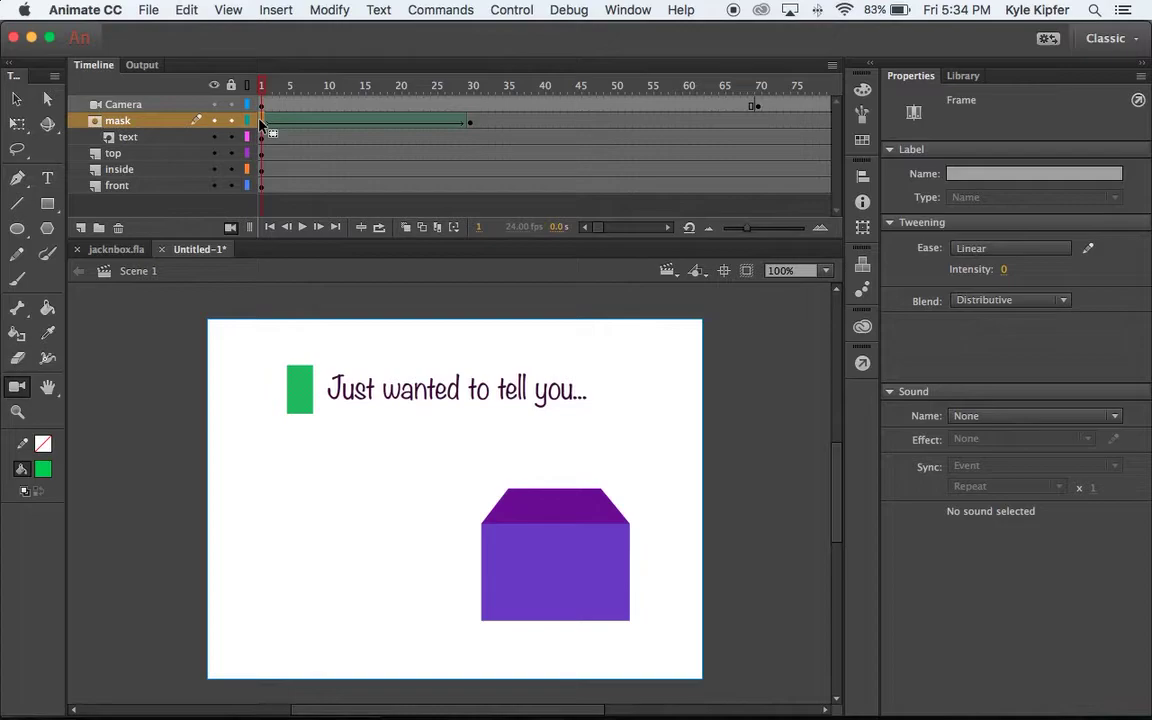
left_click(472, 123)
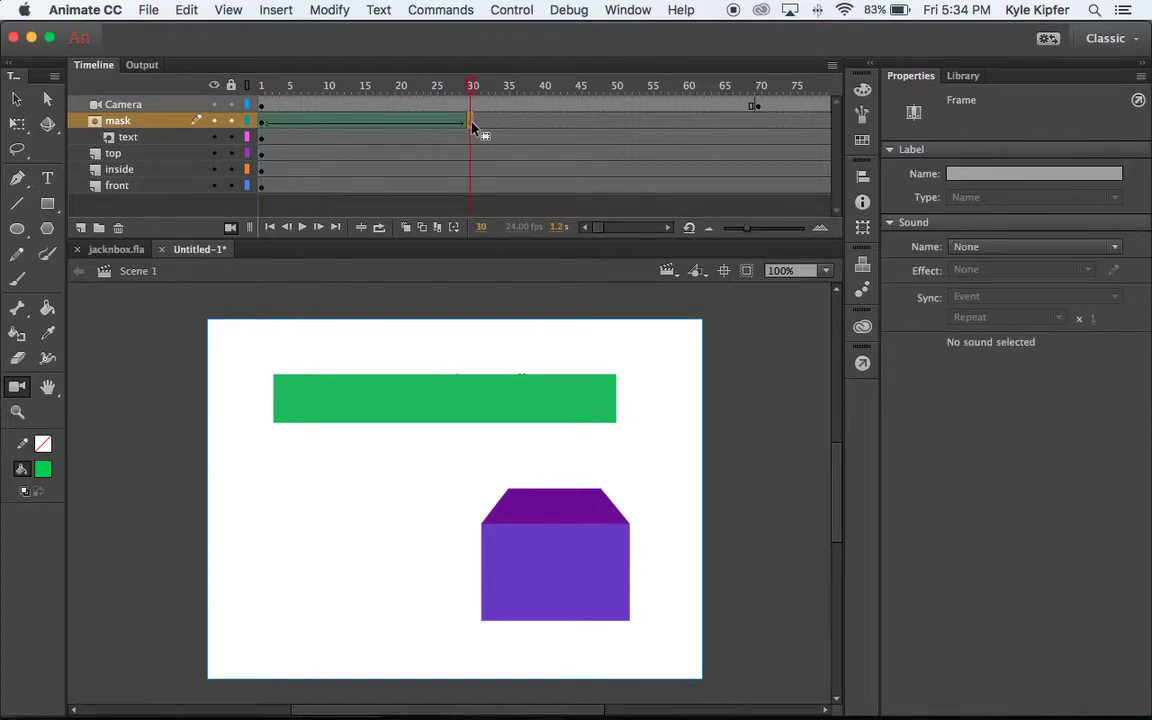
key("shift+Up")
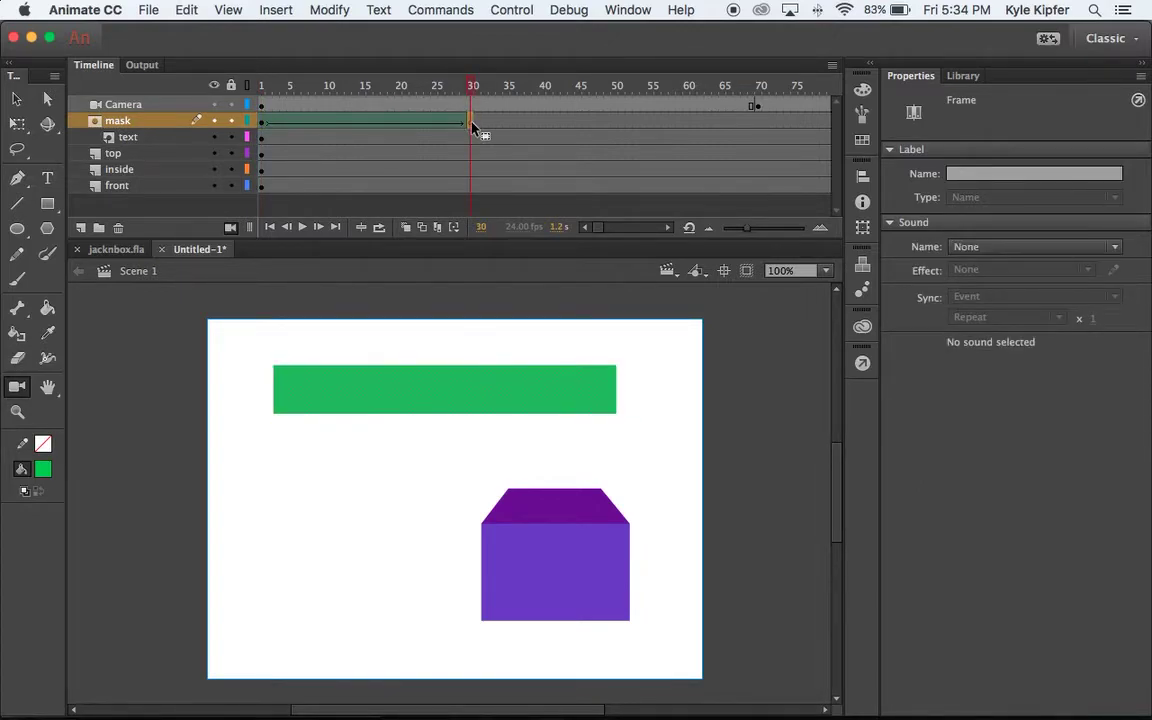
left_click_drag(468, 85, 222, 80)
mouse_move(392, 88)
left_mouse_down()
mouse_move(812, 94)
mouse_move(863, 106)
mouse_move(392, 88)
left_mouse_up()
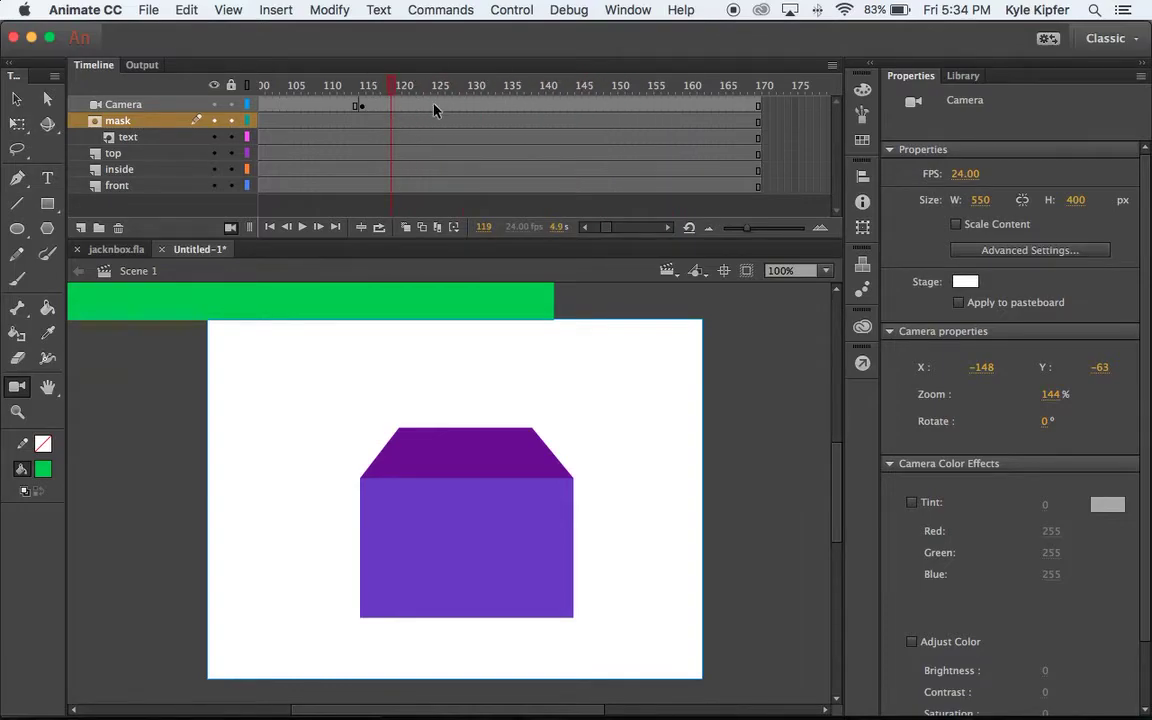
left_click(362, 105)
- Reframe the camera slightly on the purple box at frame 115
left_click(18, 386)
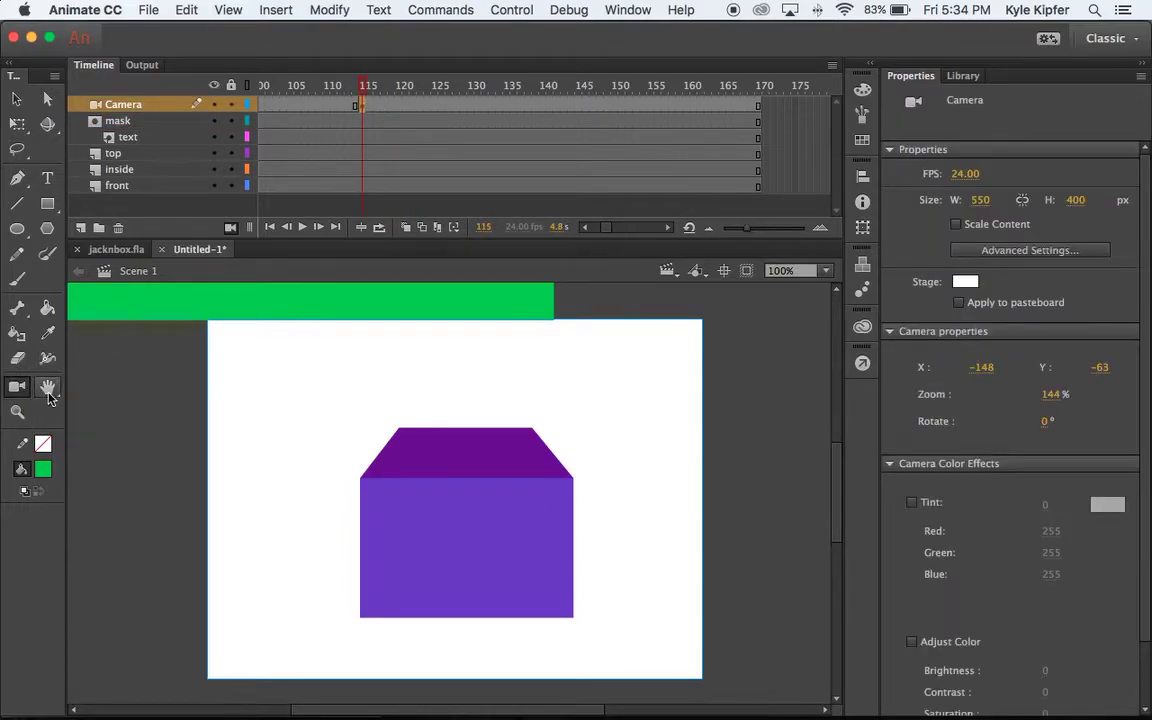
left_click_drag(470, 527, 464, 511)
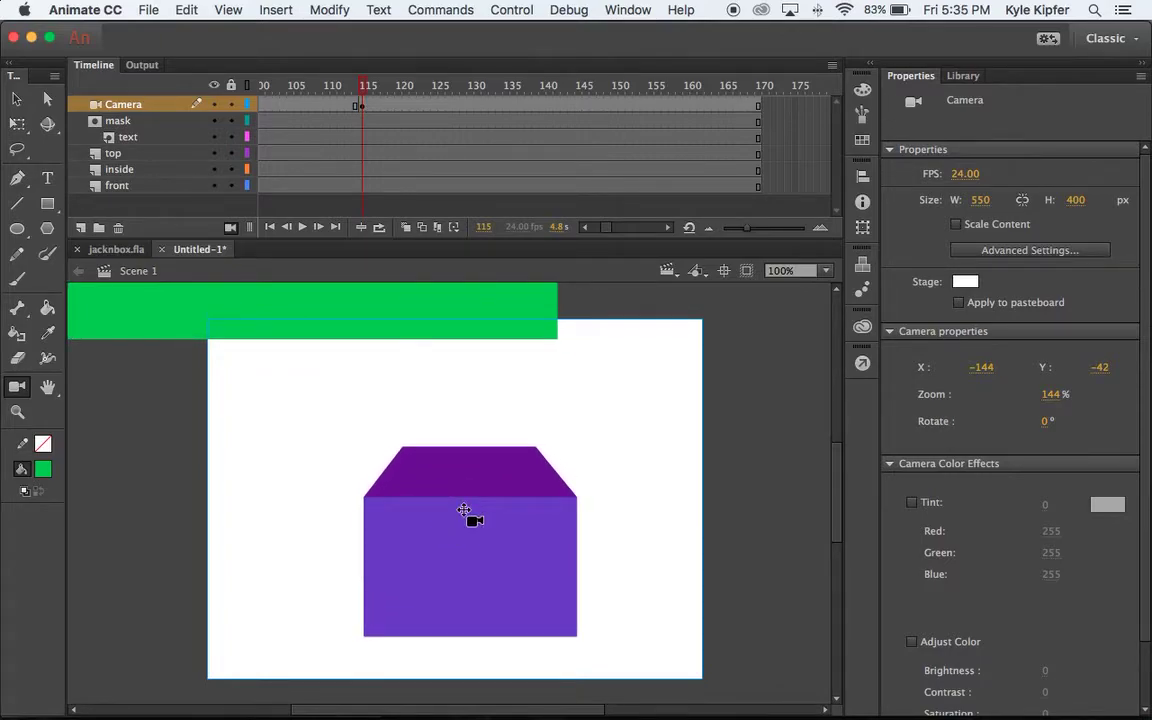
scroll(365, 141, "left", 10)
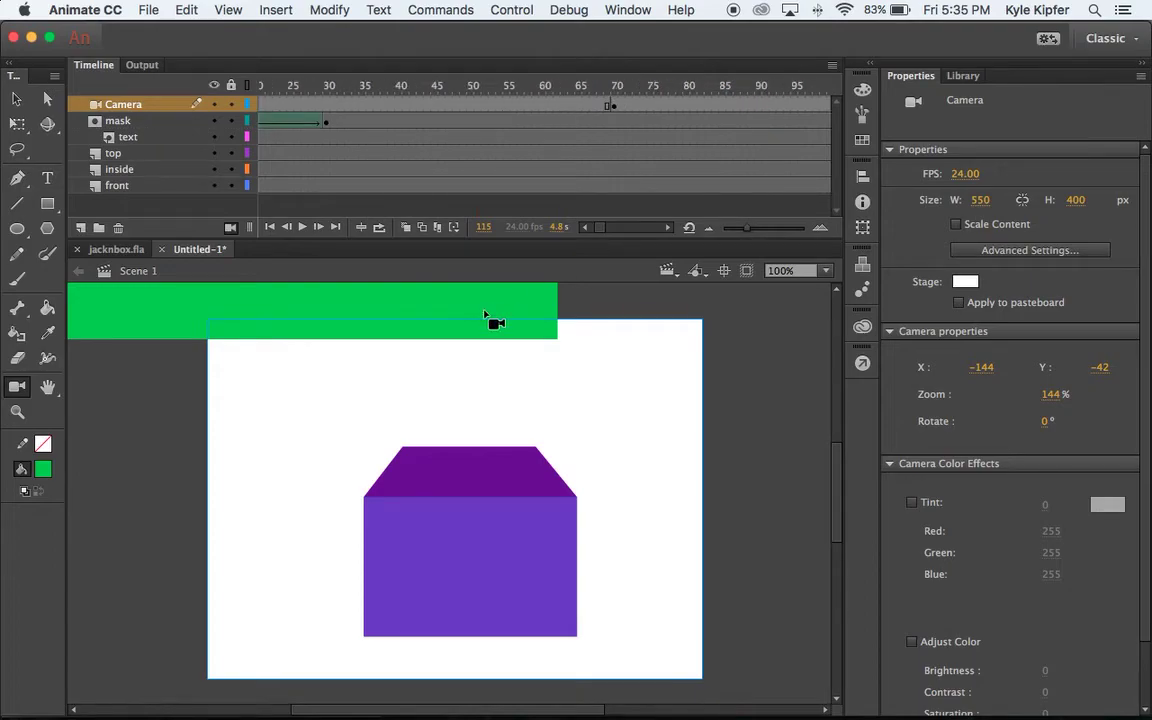
- Add a classic tween between camera keyframes 70 and 115 and preview the zoom
right_click(723, 106)
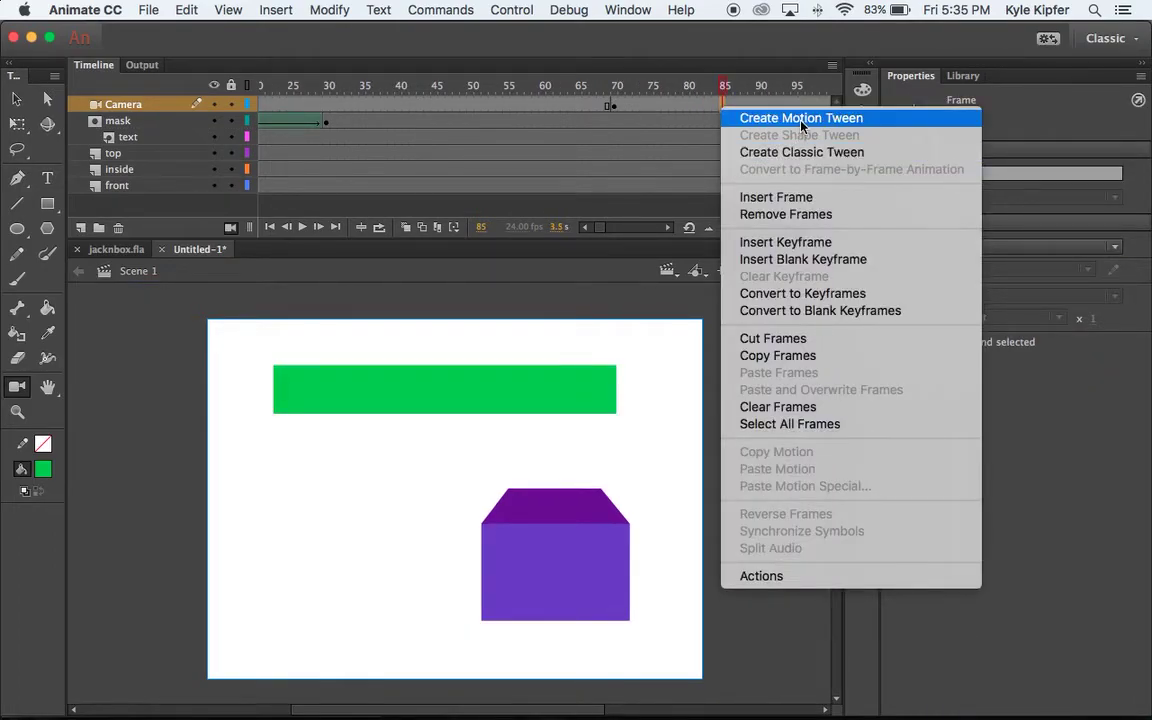
left_click(800, 155)
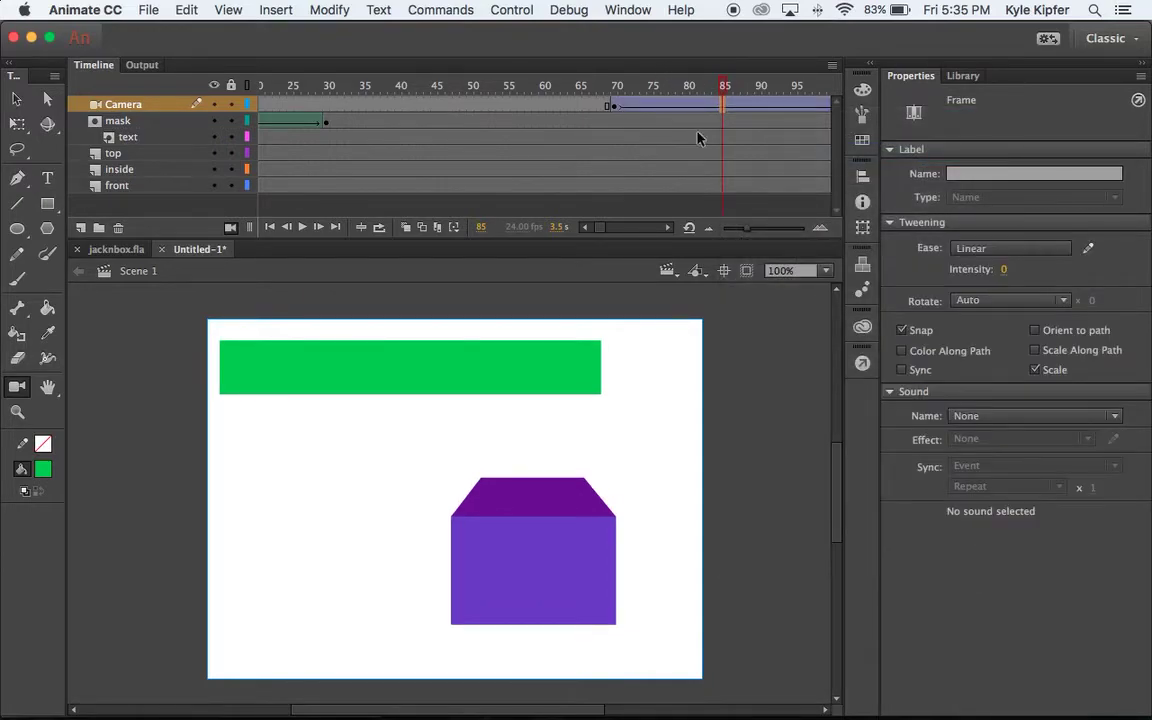
scroll(663, 147, "right", 10)
scroll(663, 150, "left", 8)
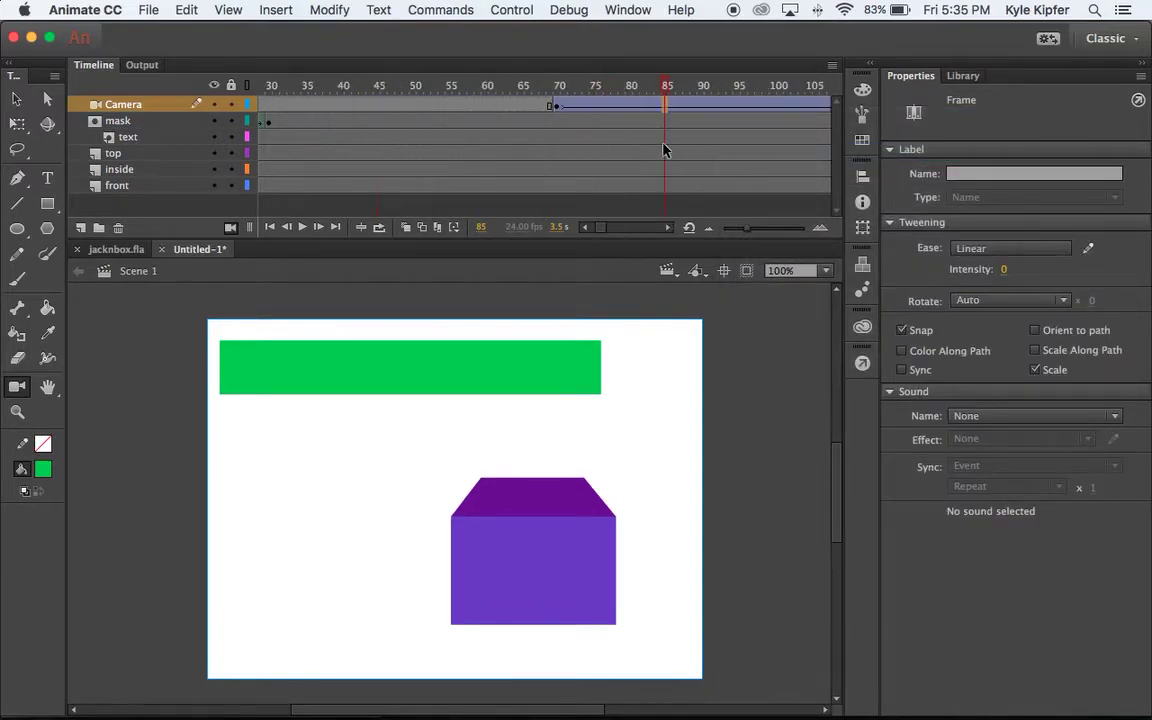
scroll(670, 142, "right", 3)
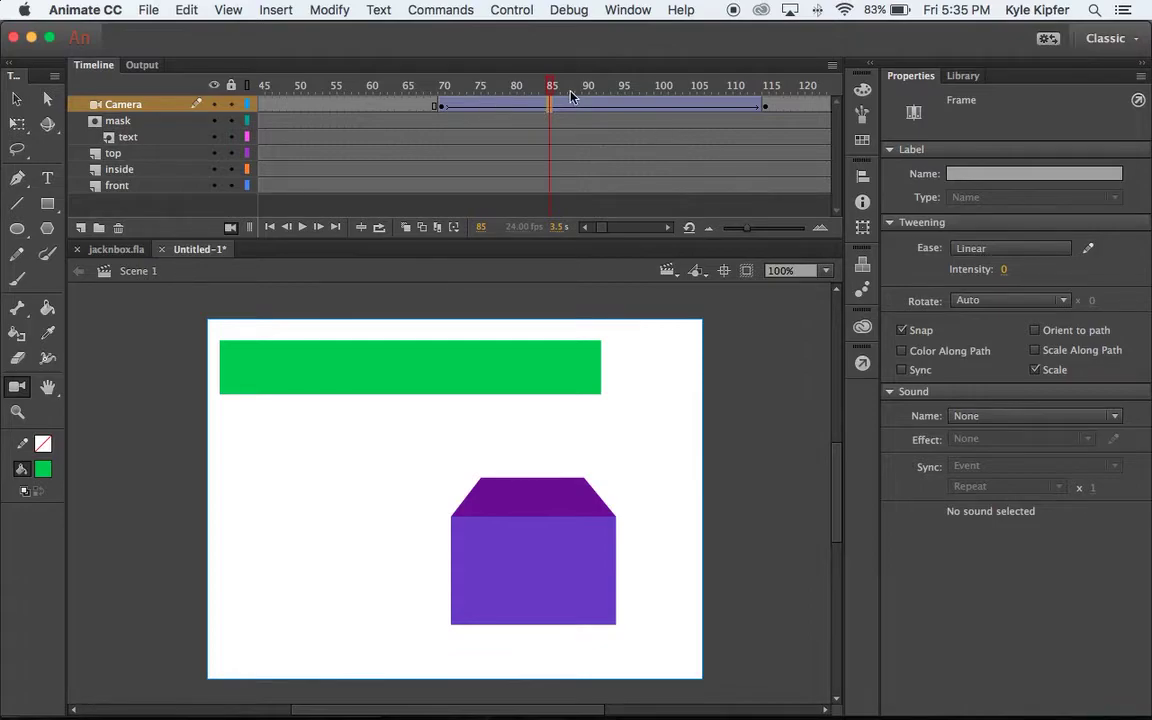
left_click_drag(553, 88, 314, 72)
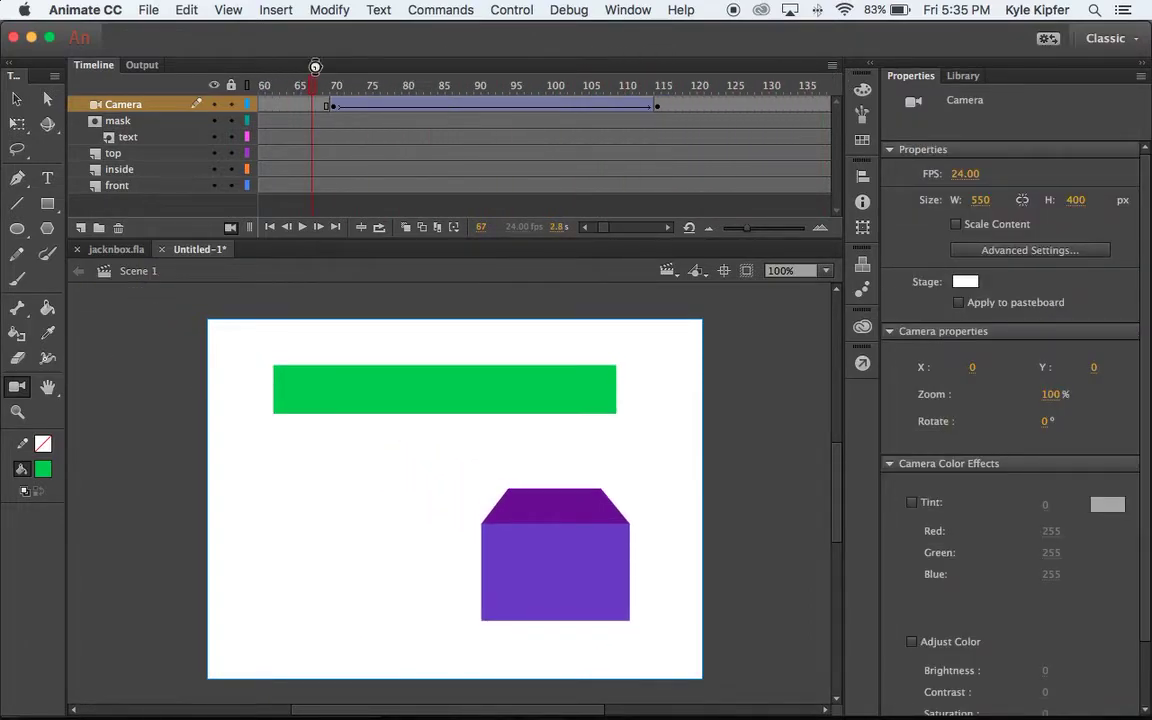
- Test-play the movie with Cmd+Enter and close the preview window
key("super+Return")
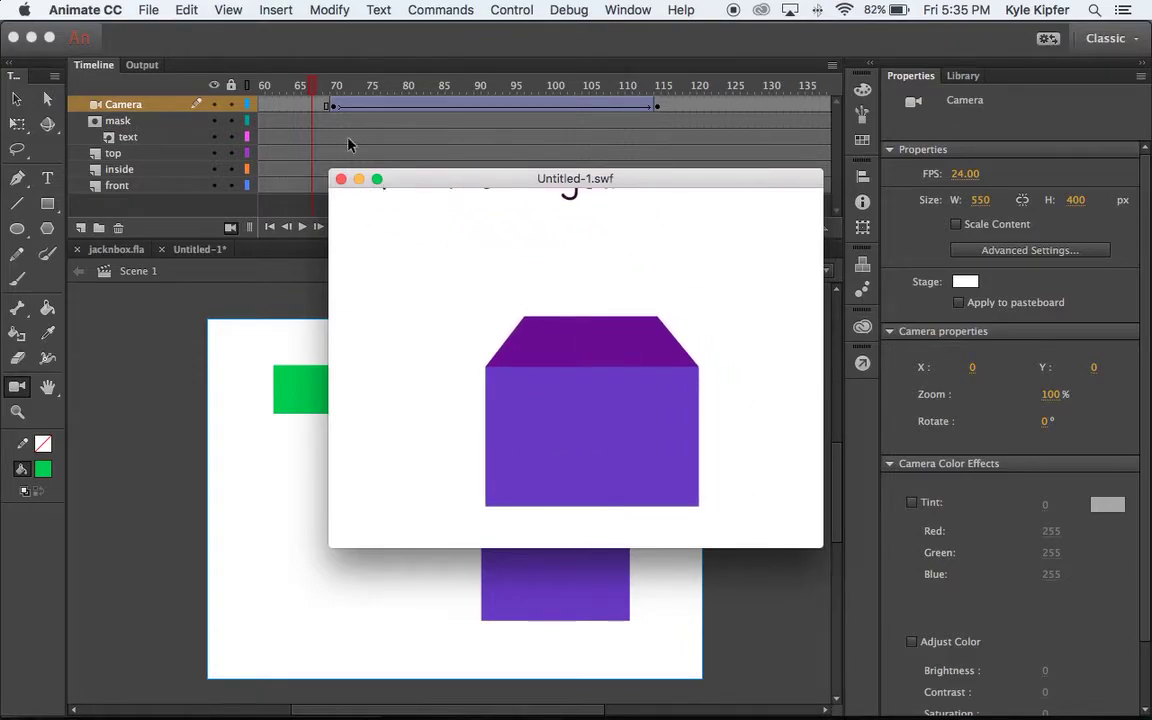
left_click(340, 180)
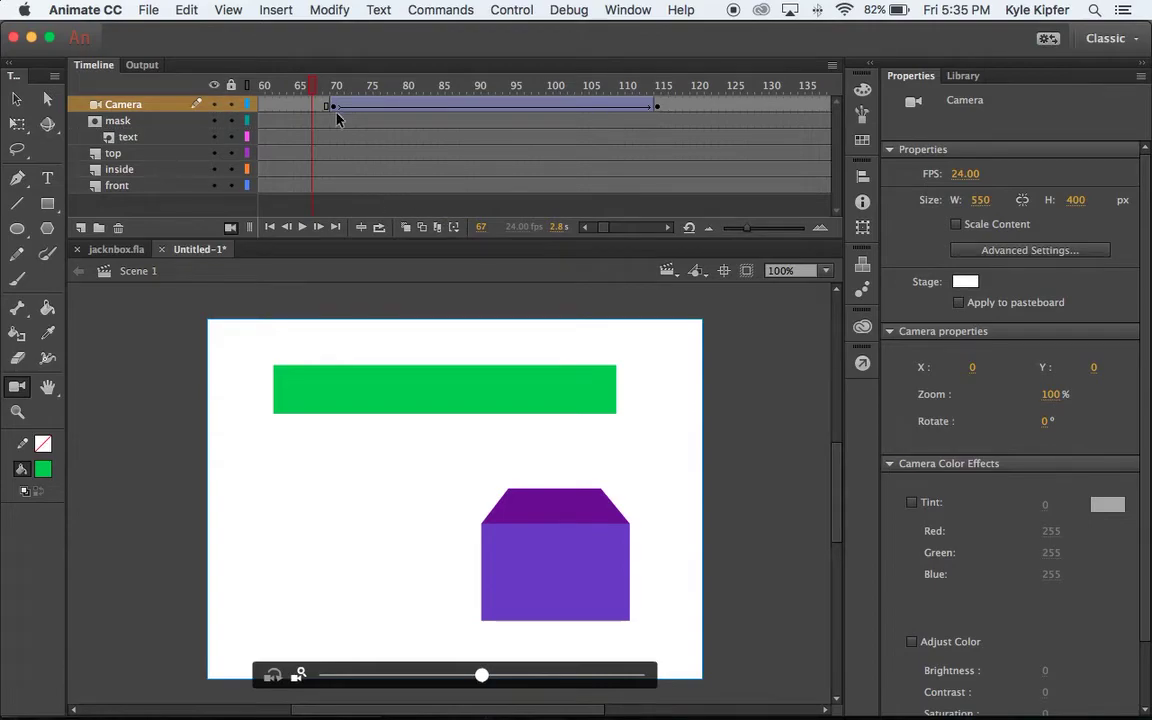
scroll(360, 131, "left", 5)
- Nudge the frame-1 text and the mask rectangle at frames 1 and 30 up again
left_click(263, 137)
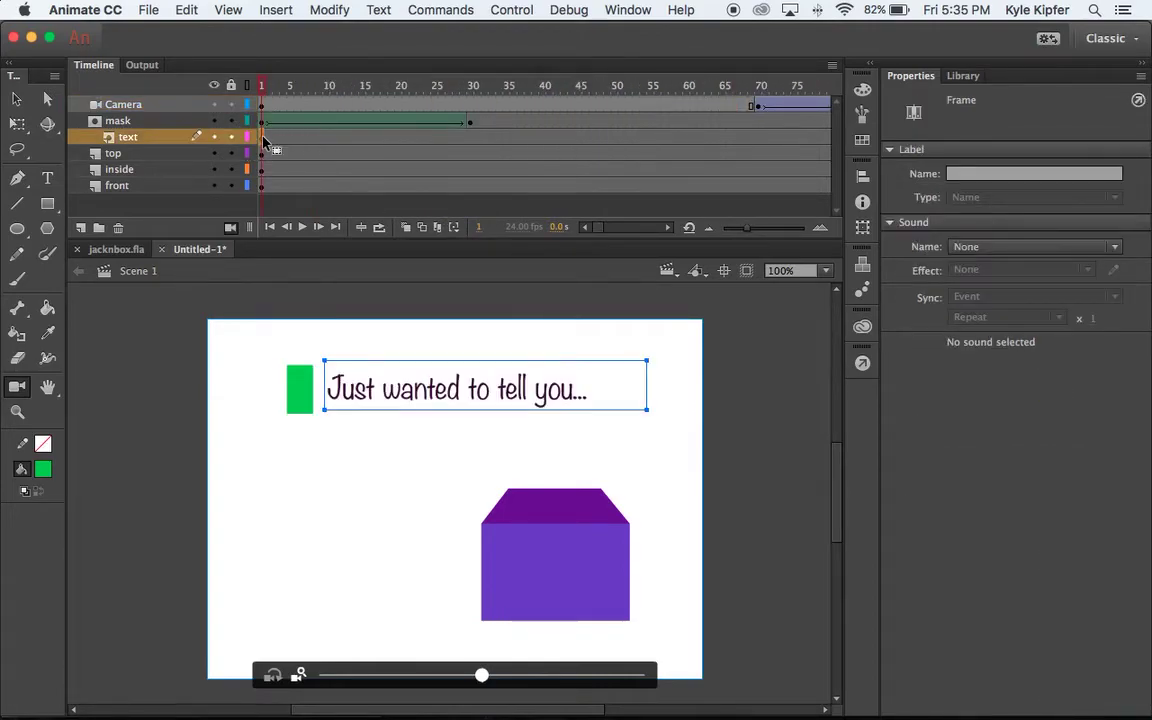
key("shift+Up")
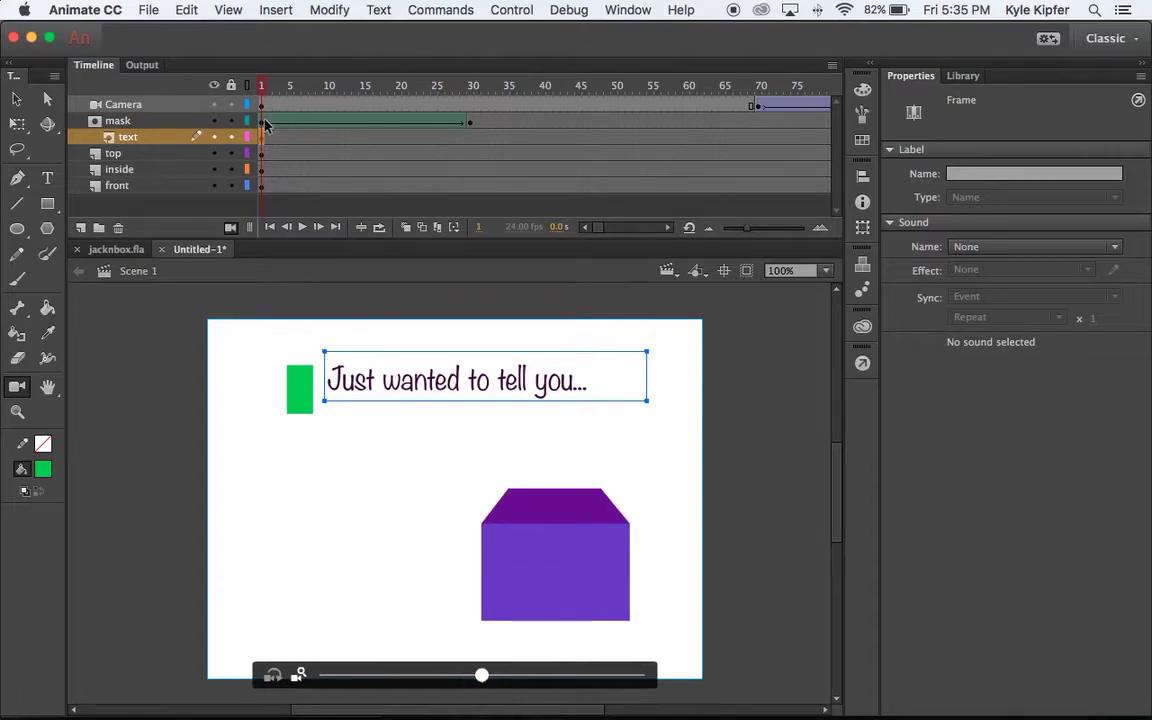
left_click(262, 121)
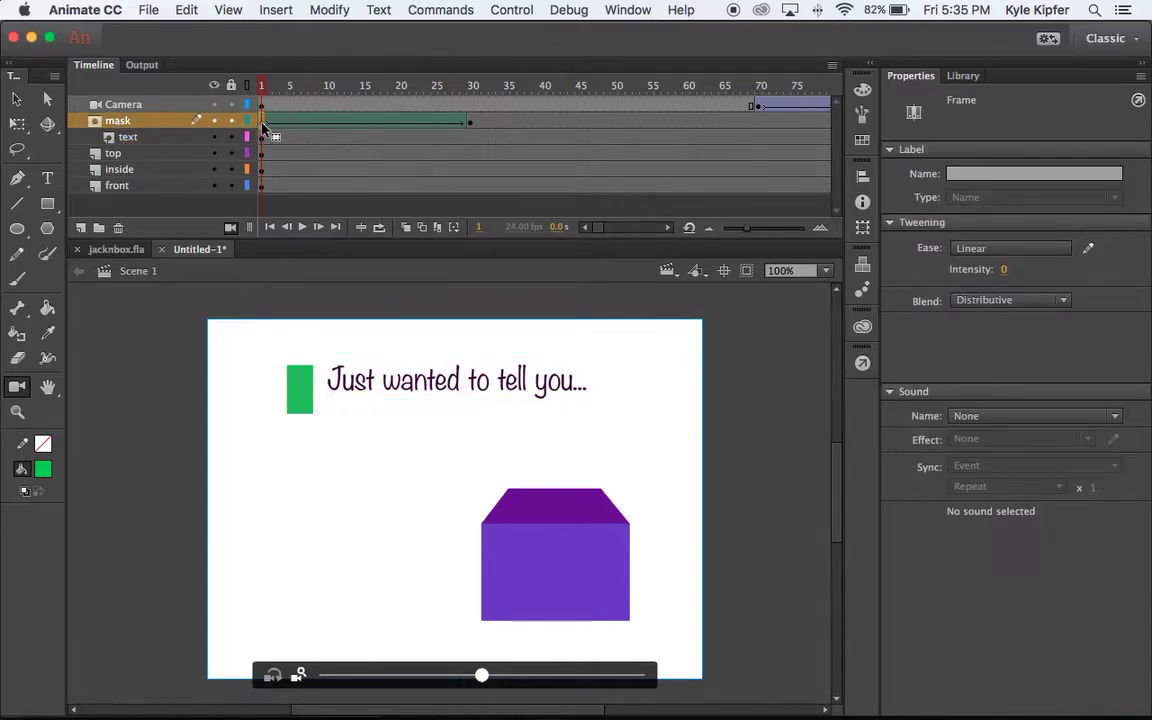
key("shift+Up")
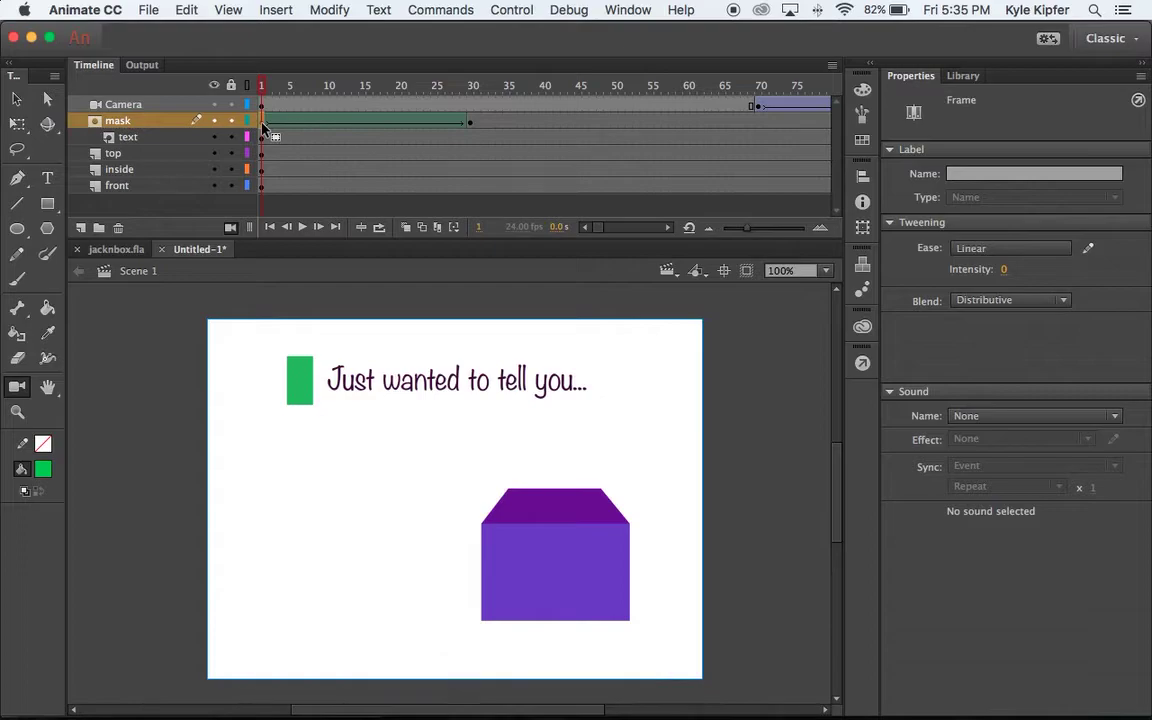
left_click(472, 122)
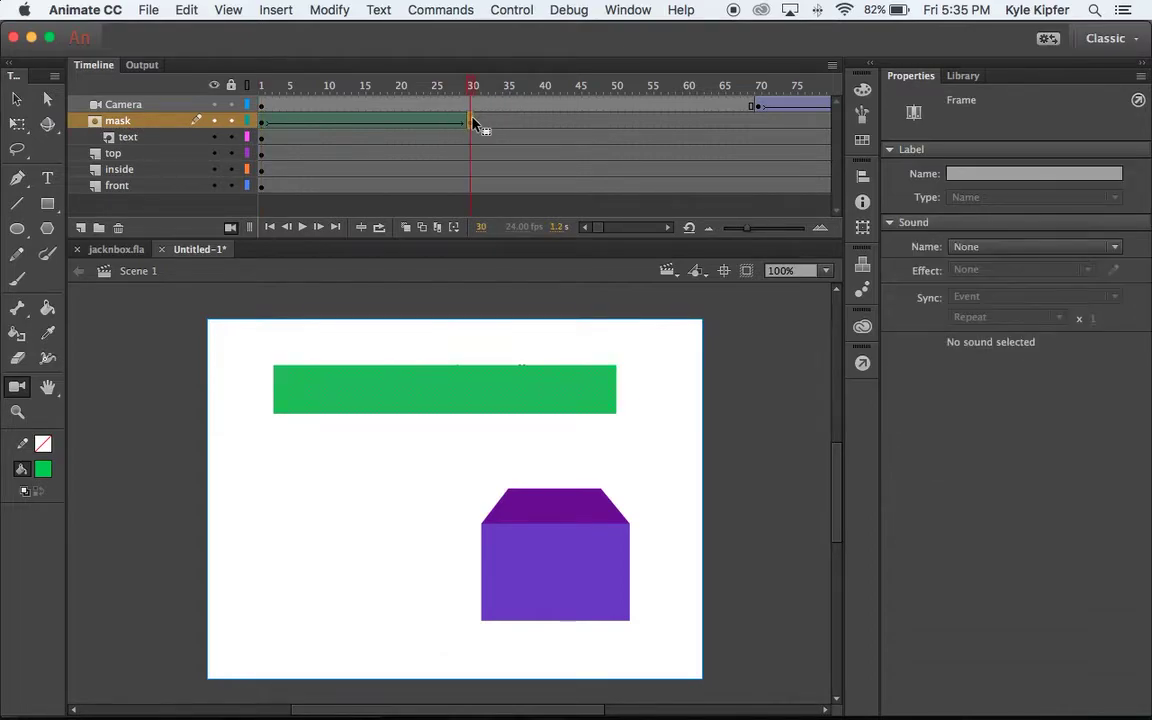
key("shift+Up")
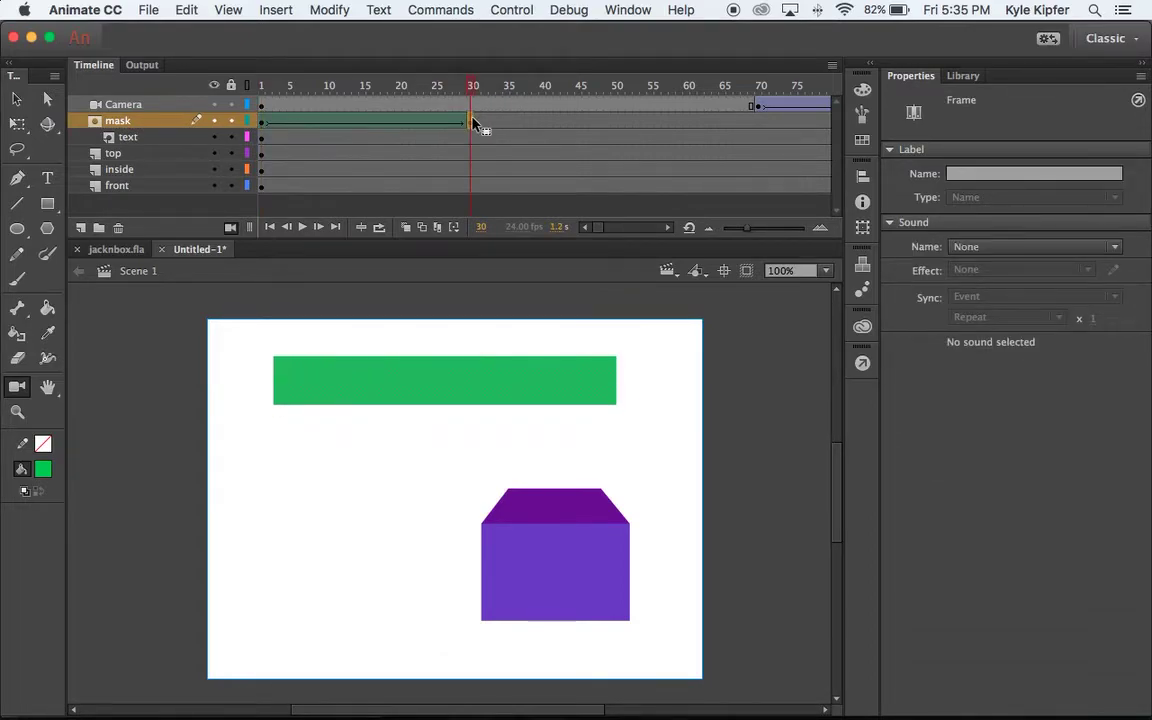
- Test the movie again to check the adjusted text reveal, then close it
scroll(585, 160, "right", 10)
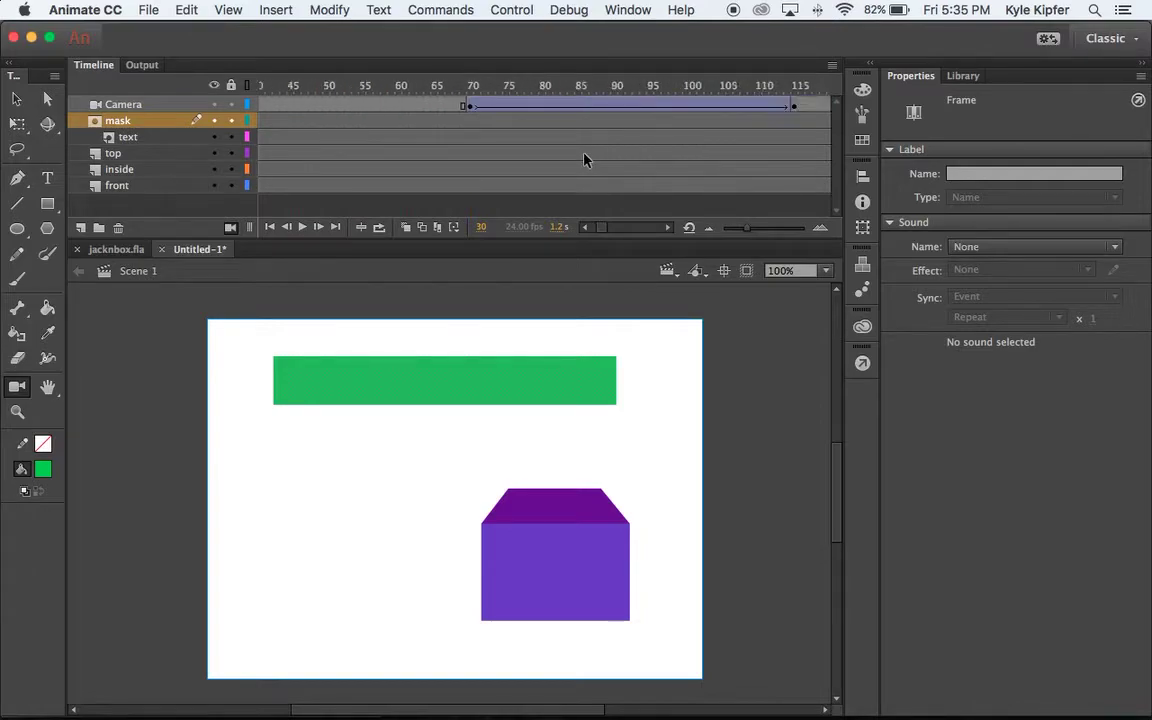
key("super+Return")
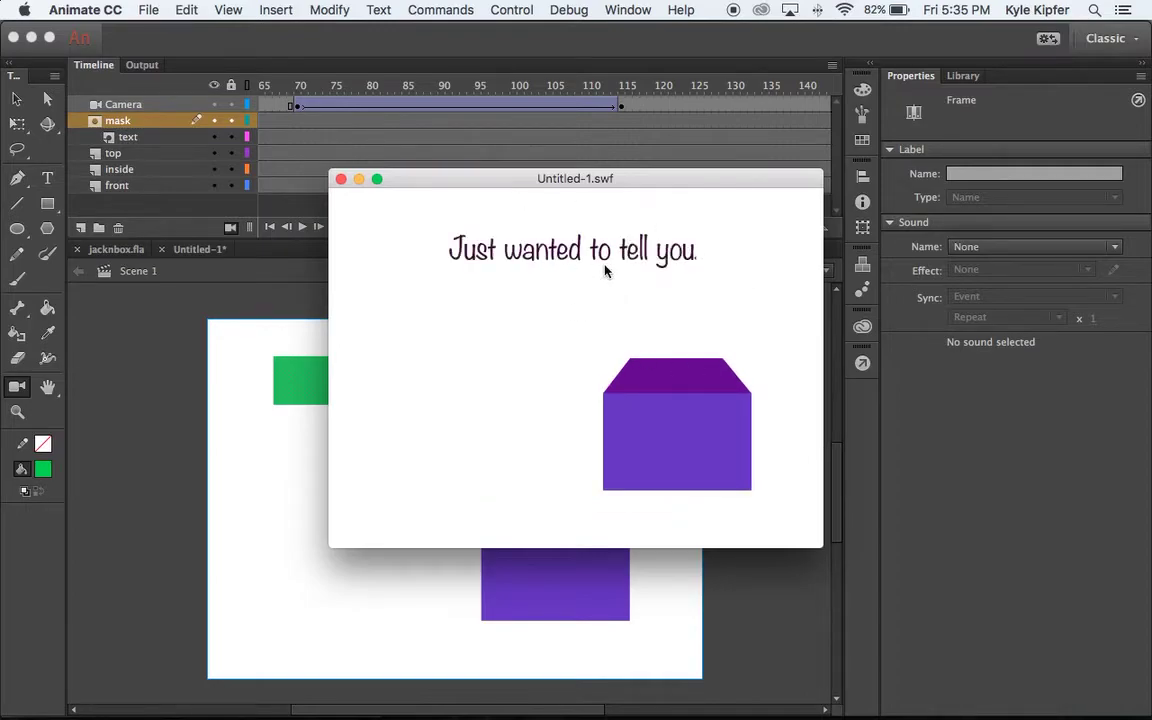
left_click(340, 180)
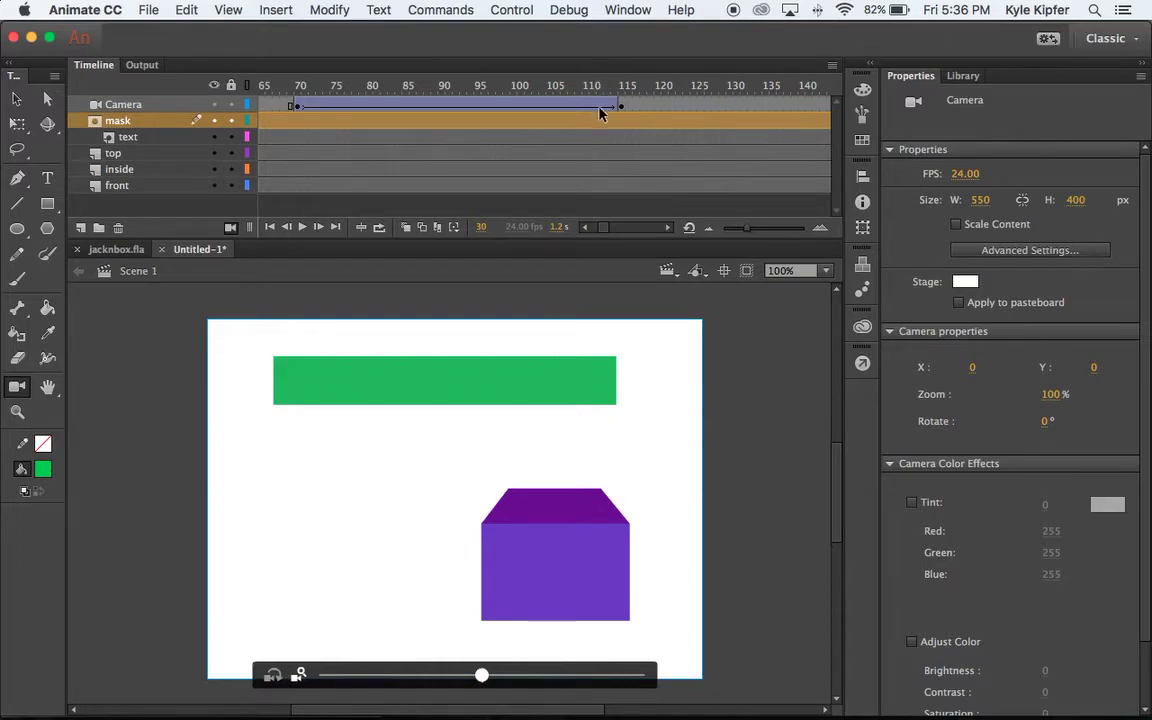
- Check the zoom's end around frame 111, then add a keyframe at frame 110 on the top layer
left_click(592, 136)
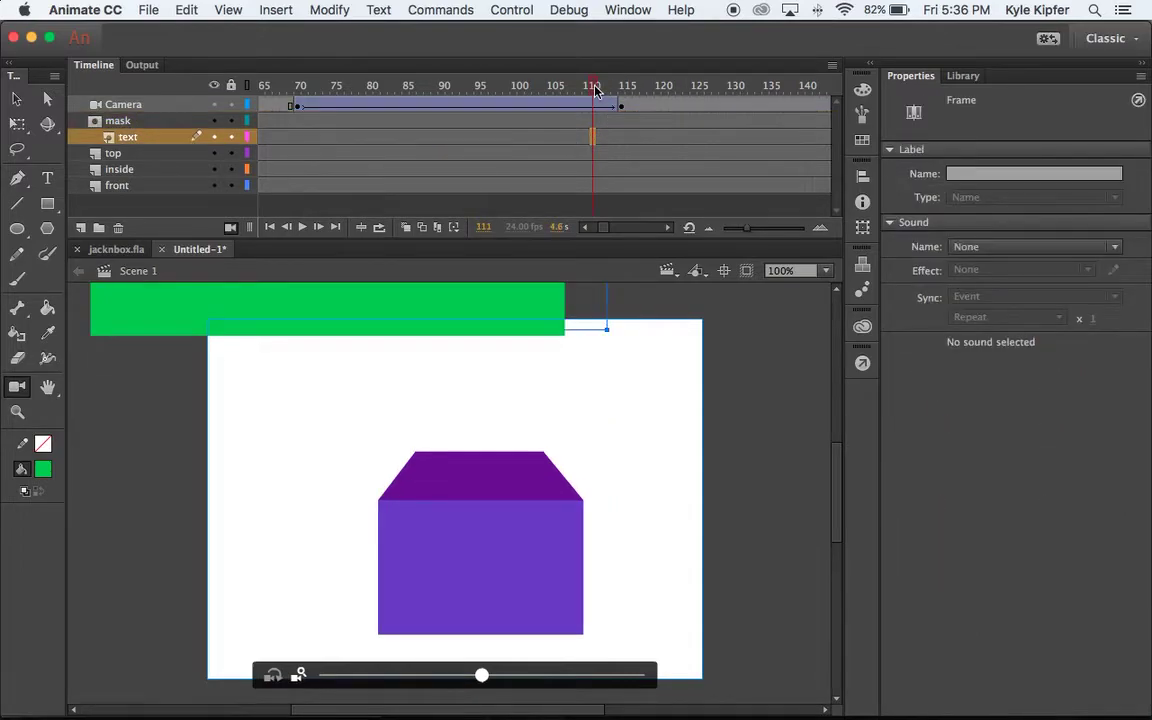
mouse_move(578, 86)
left_mouse_down()
mouse_move(516, 85)
mouse_move(622, 88)
mouse_move(594, 86)
left_mouse_up()
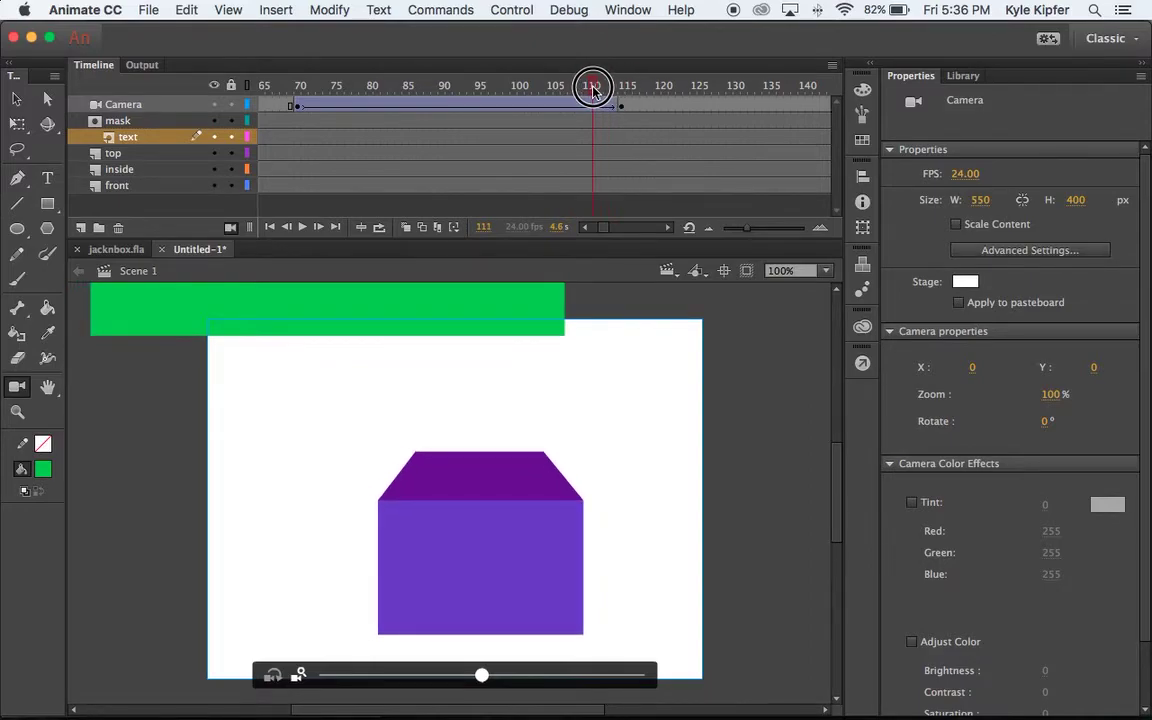
left_click(593, 153)
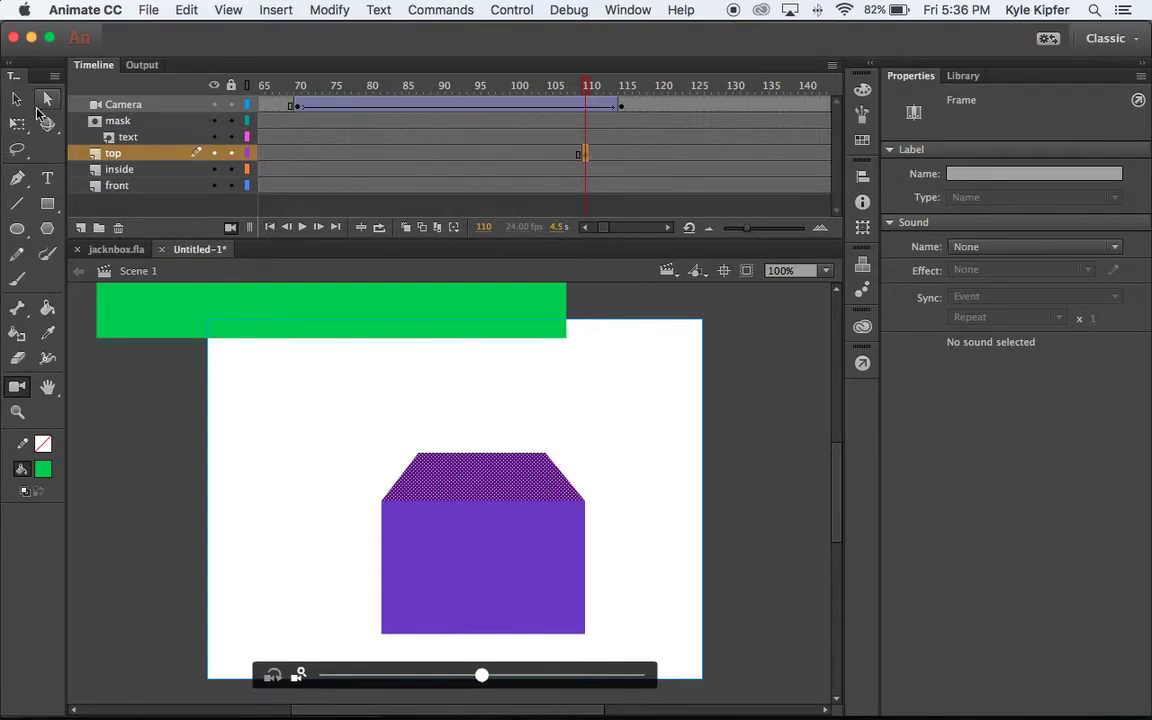
left_click(190, 9)
- At frame 110, flip the purple lid upside down and lift it above the box to expose the inside
left_click(190, 9)
left_click(18, 126)
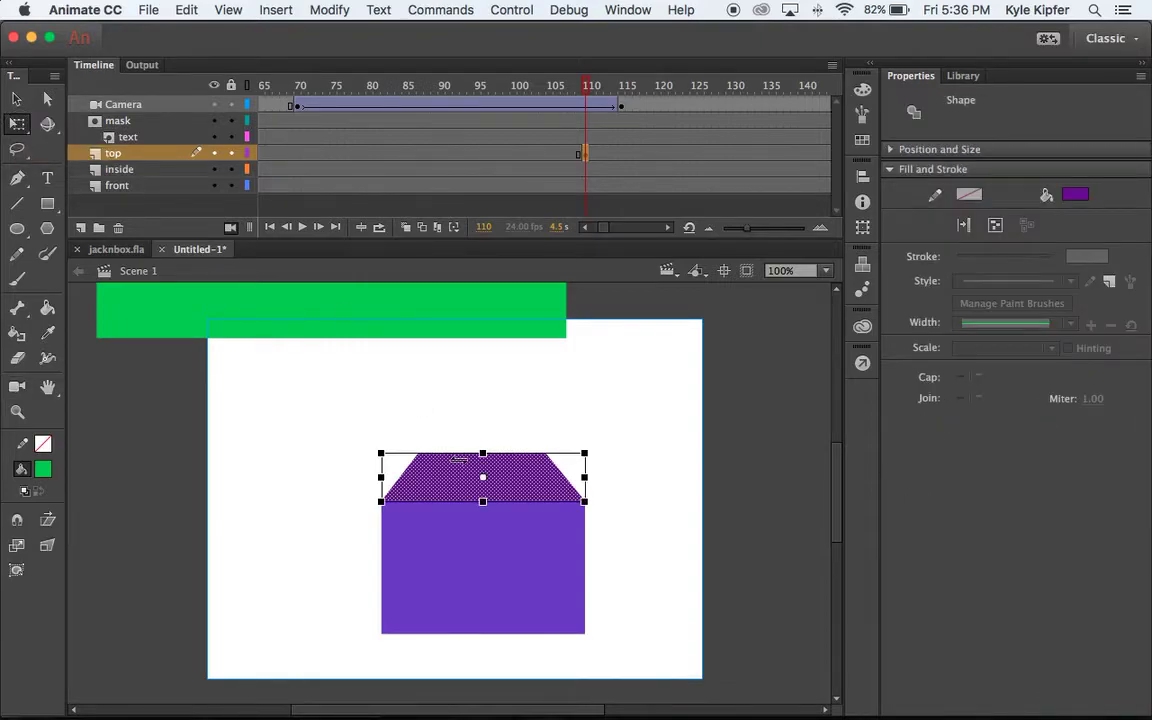
left_click_drag(483, 502, 483, 463)
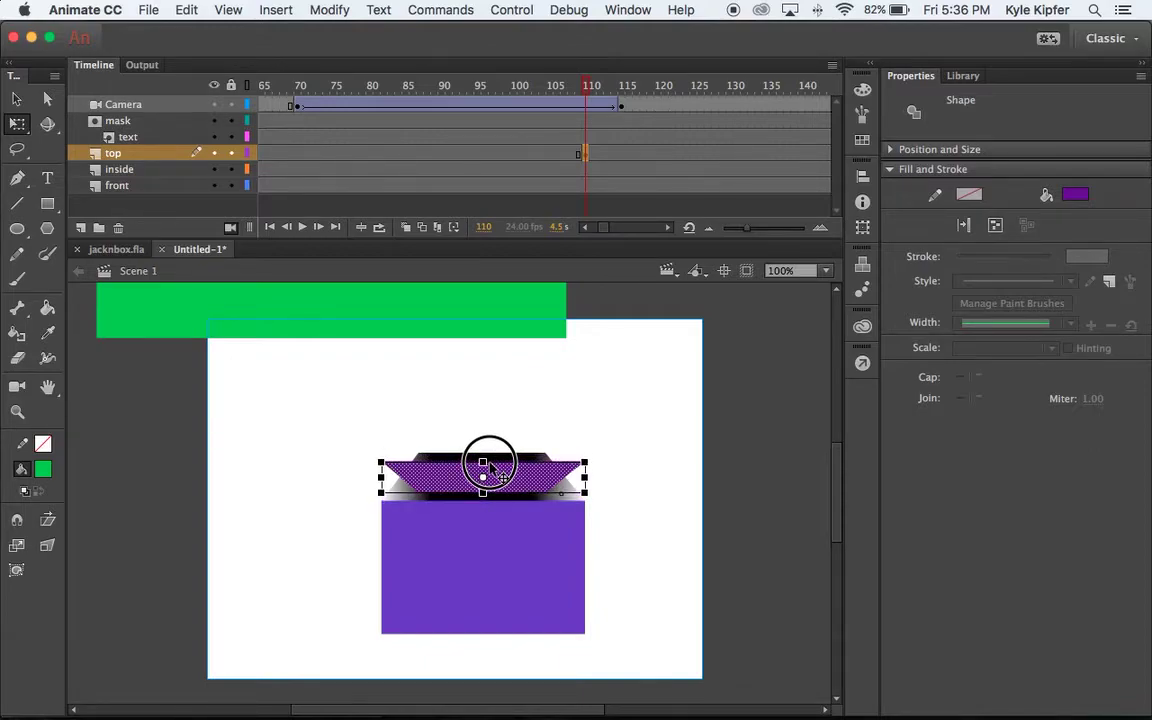
left_click_drag(490, 464, 489, 463)
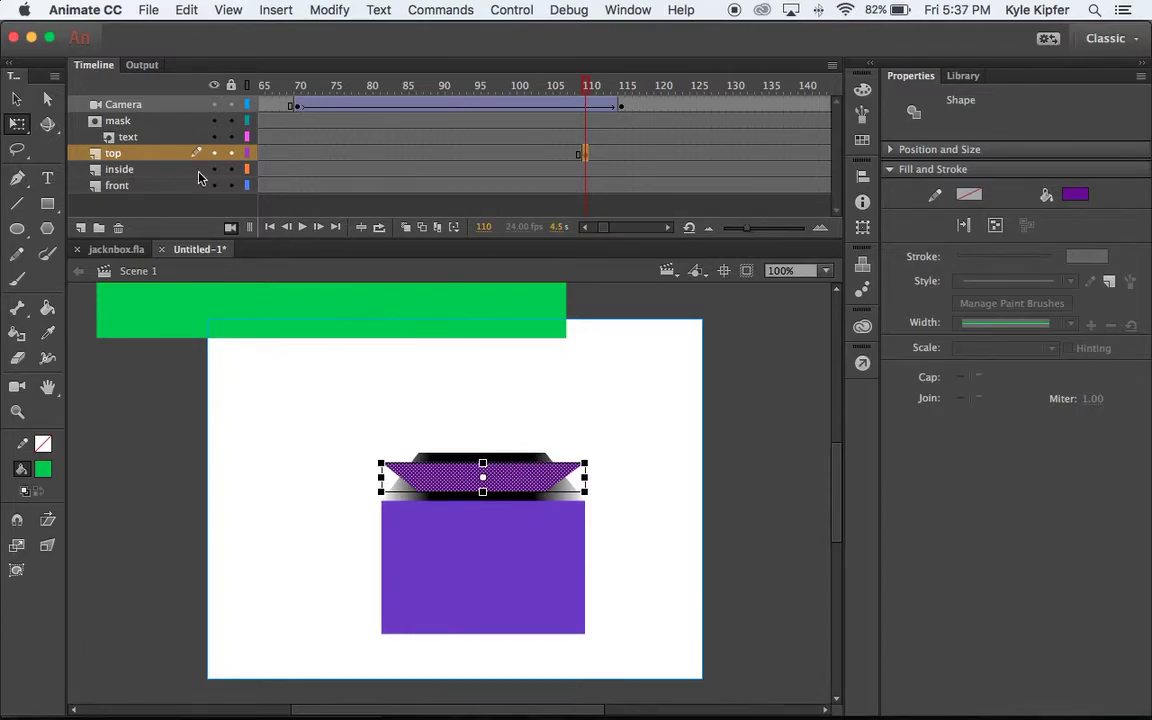
key("v")
left_click_drag(527, 478, 518, 442)
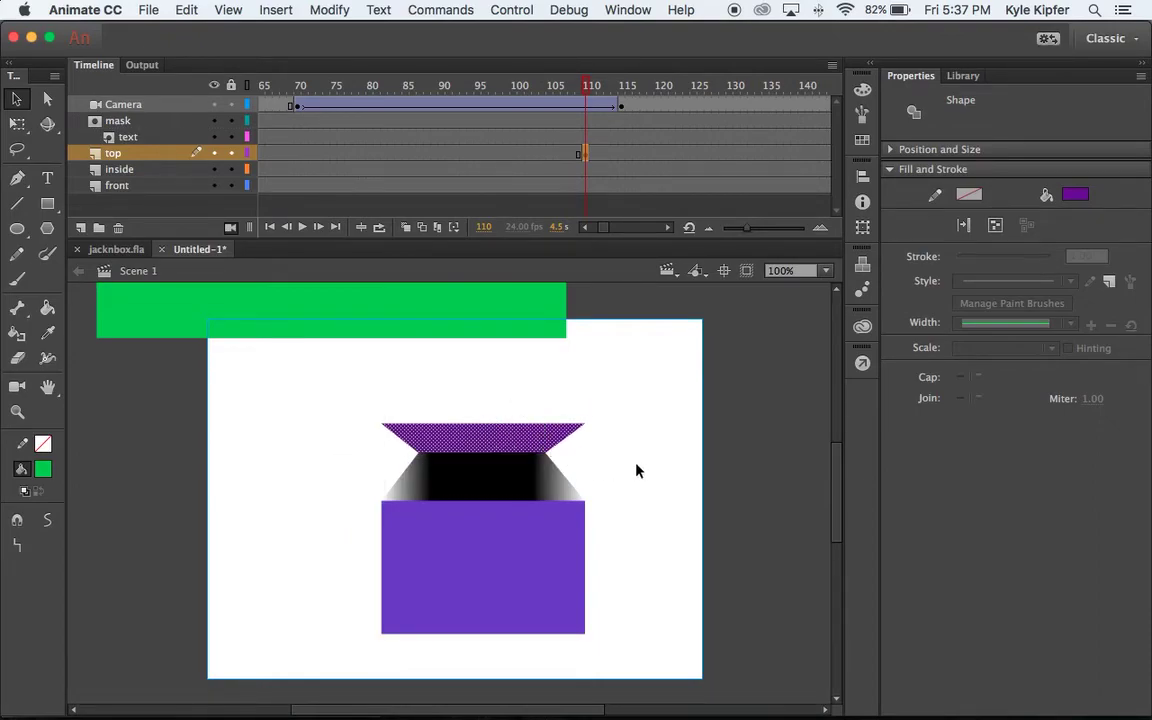
left_click(628, 470)
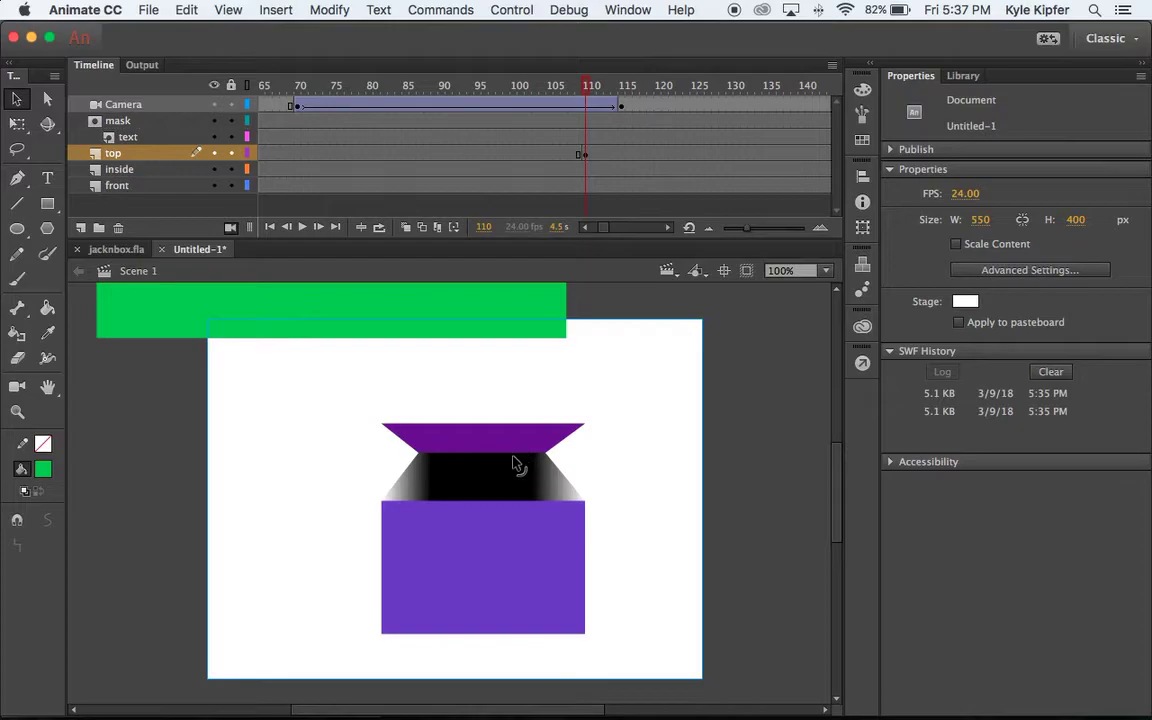
mouse_move(590, 92)
left_mouse_down()
mouse_move(566, 90)
mouse_move(587, 90)
left_mouse_up()
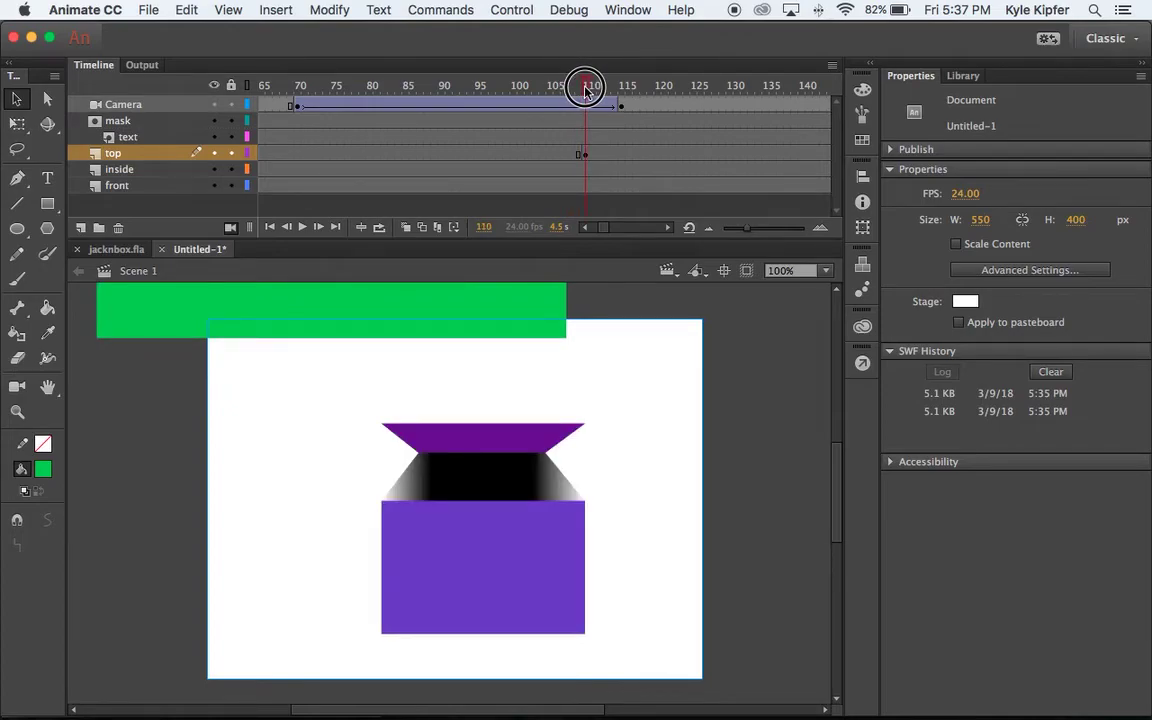
- At frame 120 on the top layer, reshape the lid into an upright rectangle standing open above the box
left_click(665, 154)
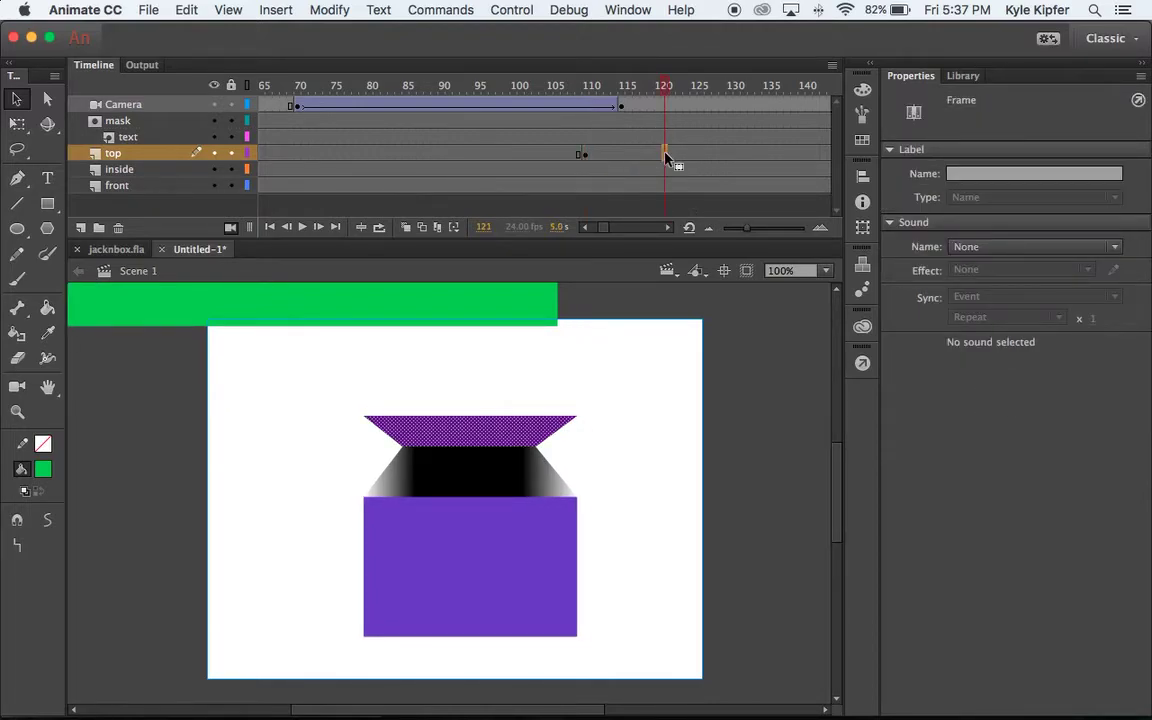
left_click(659, 154)
left_click(447, 384)
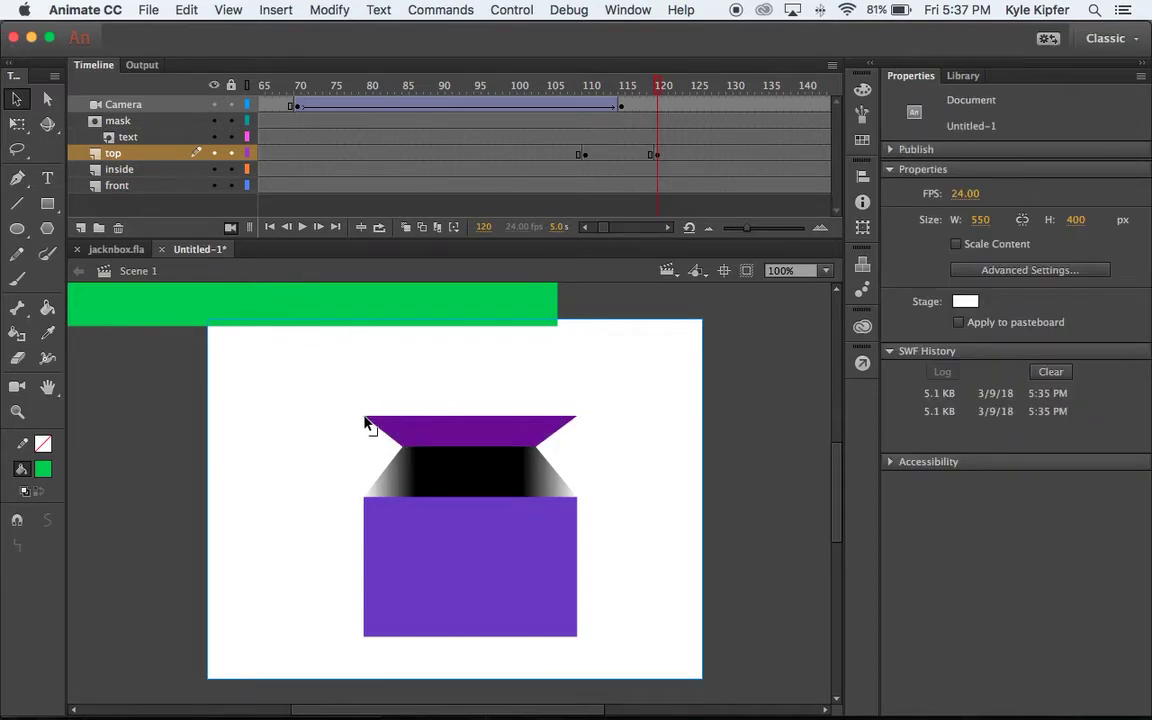
left_click_drag(365, 416, 400, 379)
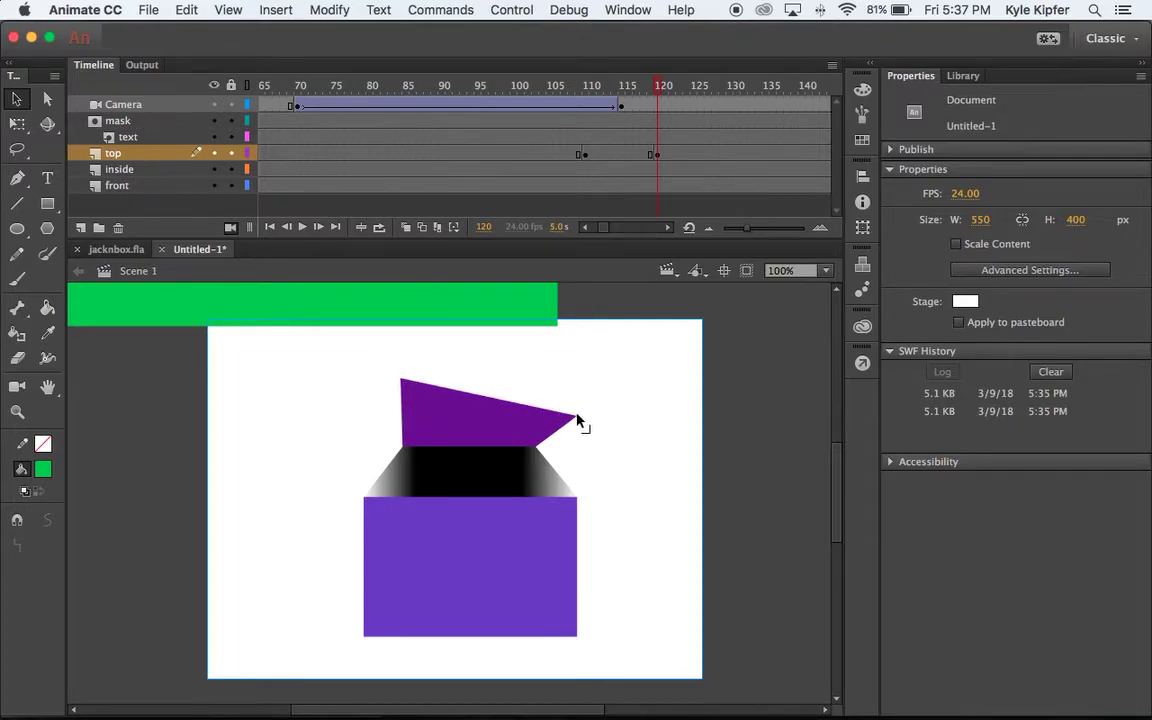
left_click_drag(577, 421, 536, 378)
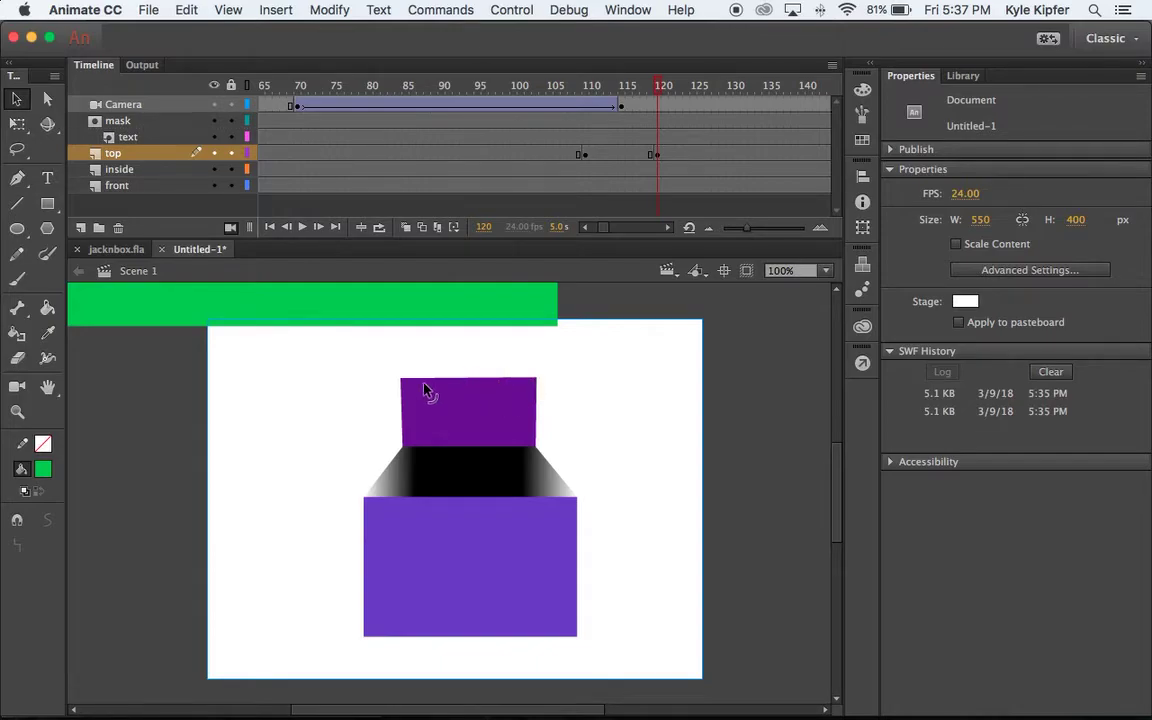
left_click_drag(400, 382, 401, 374)
left_click_drag(536, 378, 535, 372)
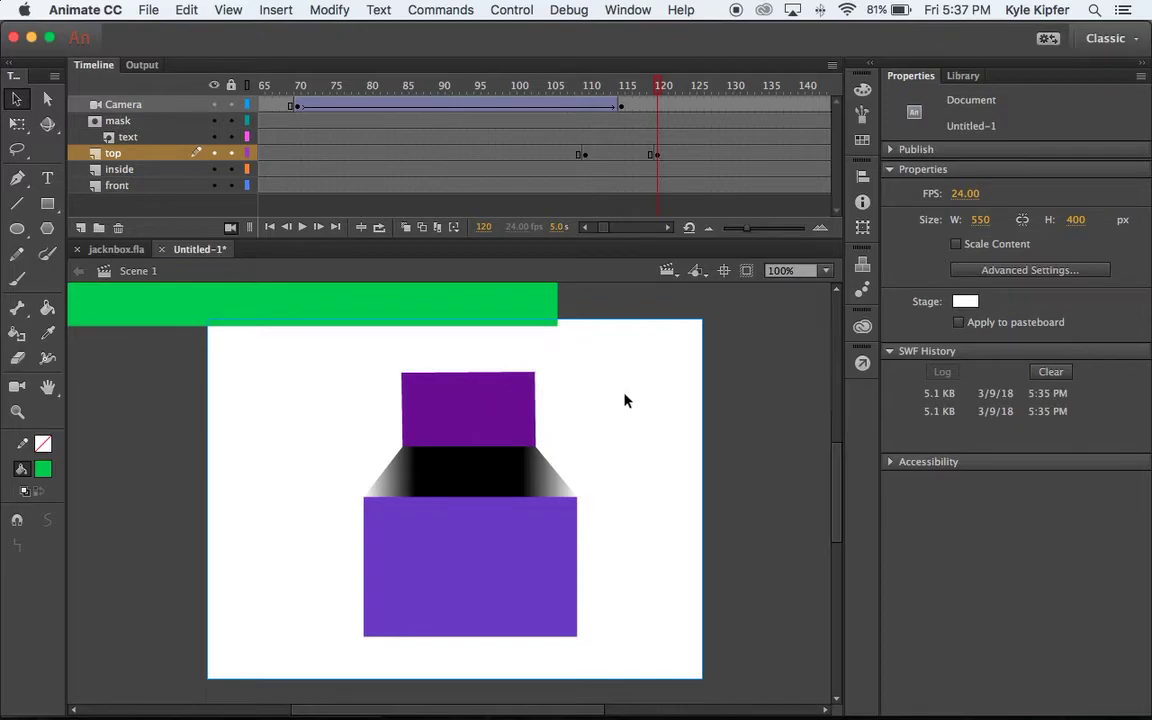
left_click(585, 155)
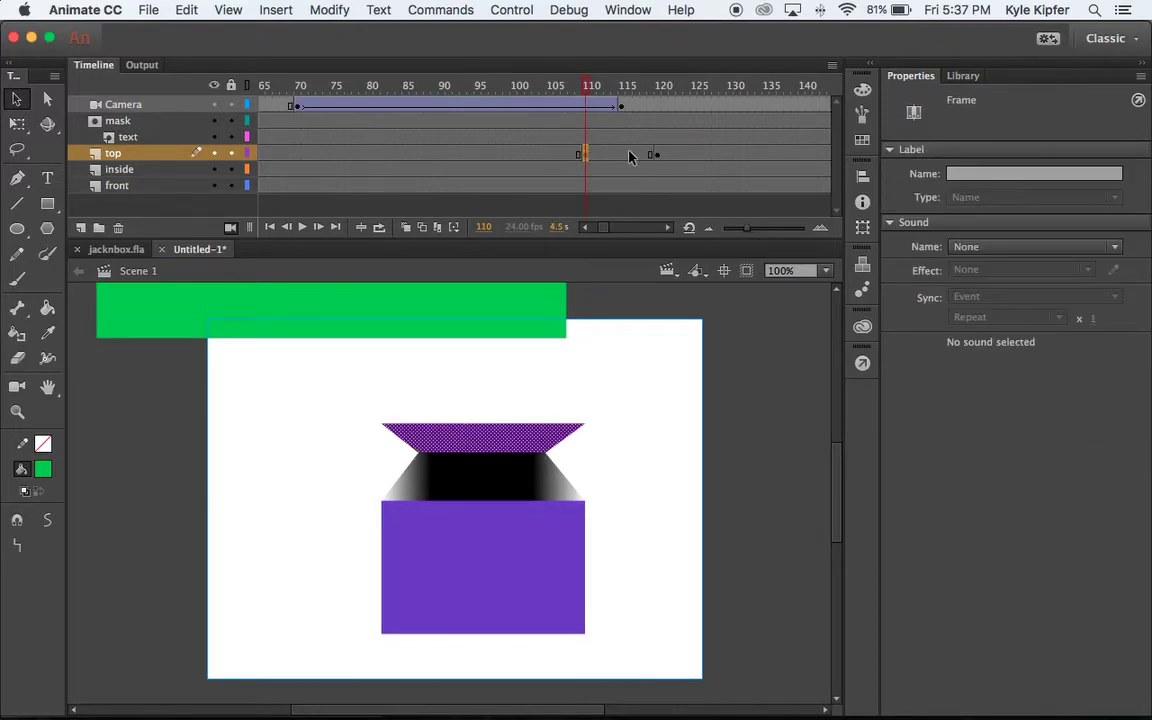
- Create a shape tween on the lid between frames 110 and 120, then scrub to preview it opening
right_click(618, 156)
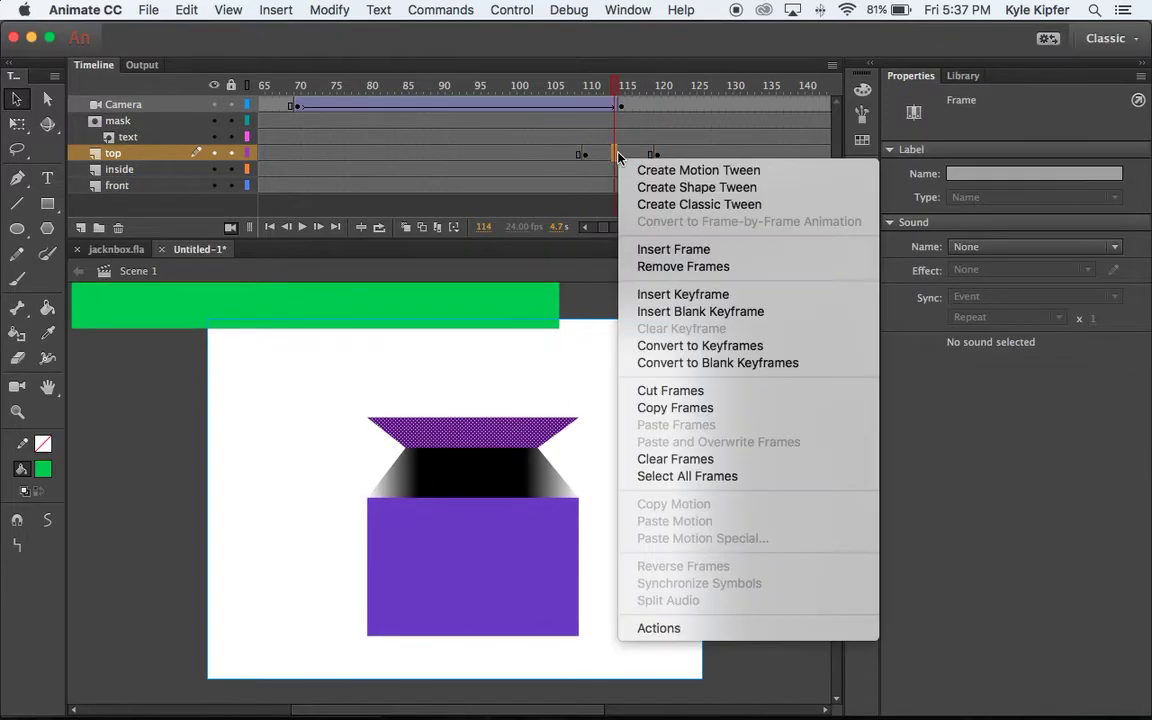
left_click(655, 187)
left_click_drag(614, 85, 267, 66)
left_click_drag(410, 72, 442, 70)
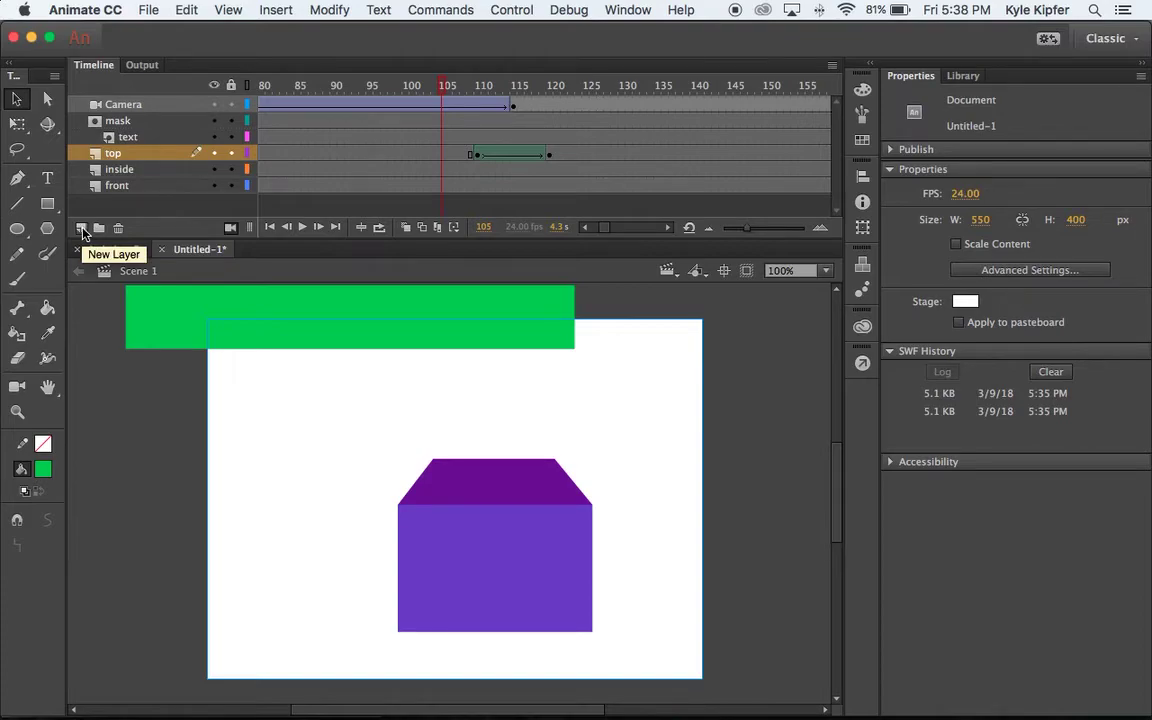
- Add a new layer named 'bow' above the top layer
scroll(328, 140, "left", 10)
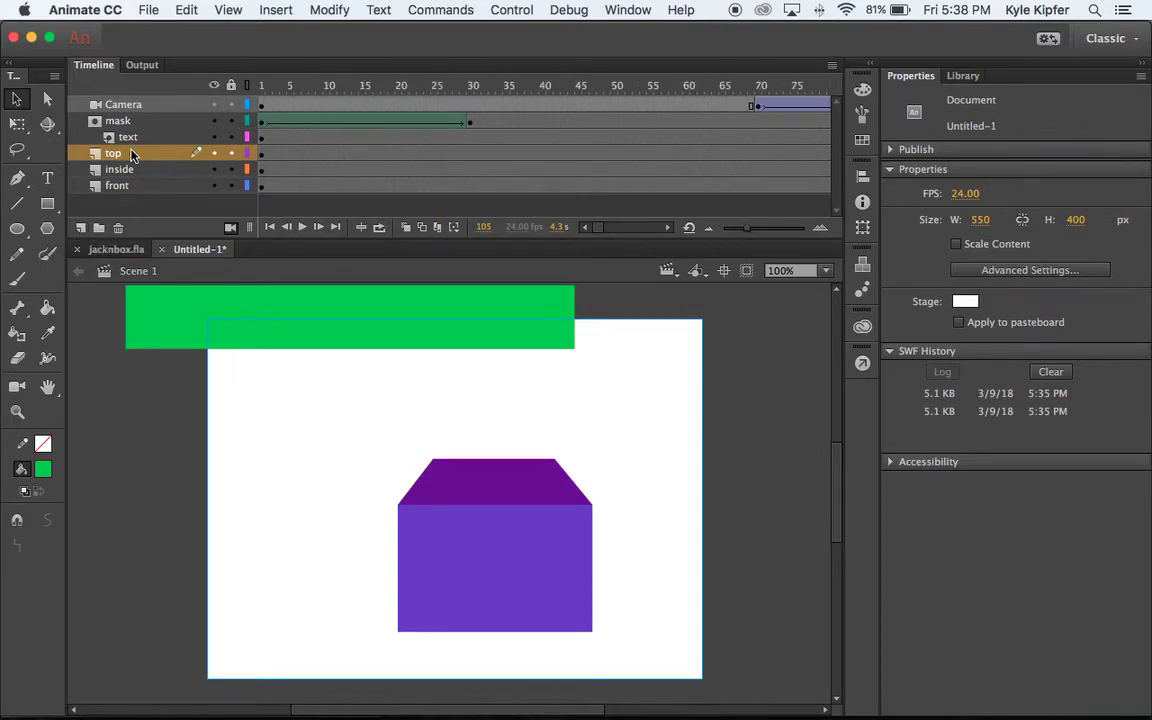
left_click(81, 228)
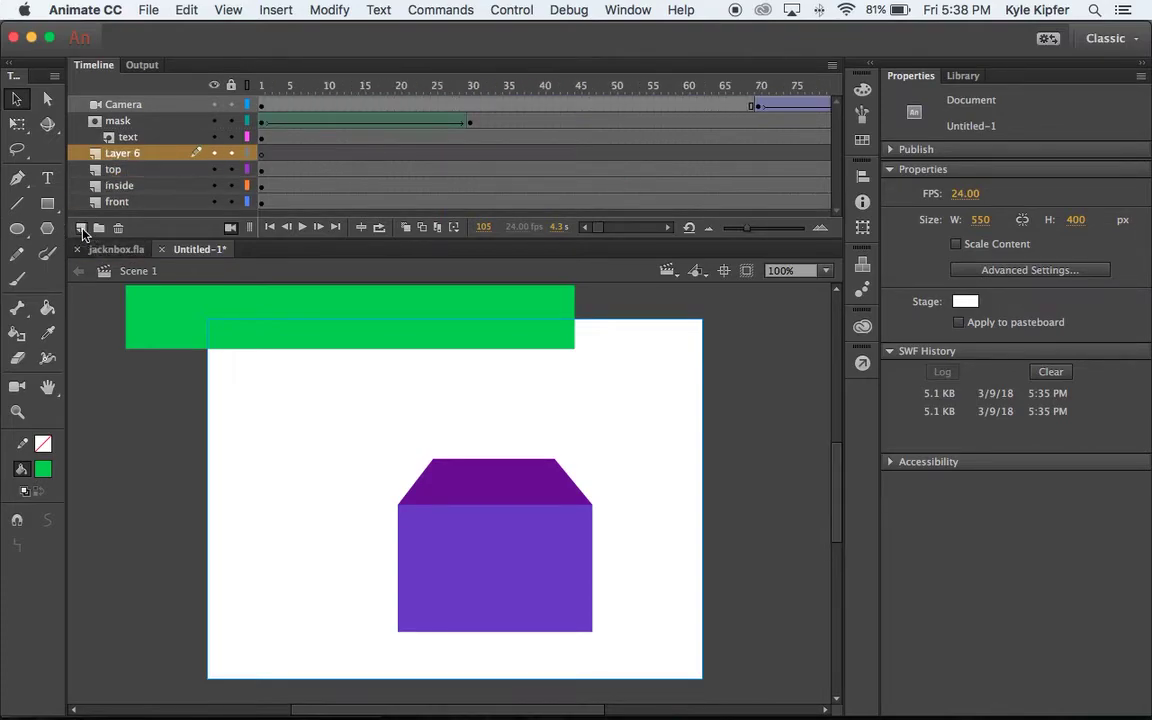
double_click(131, 155)
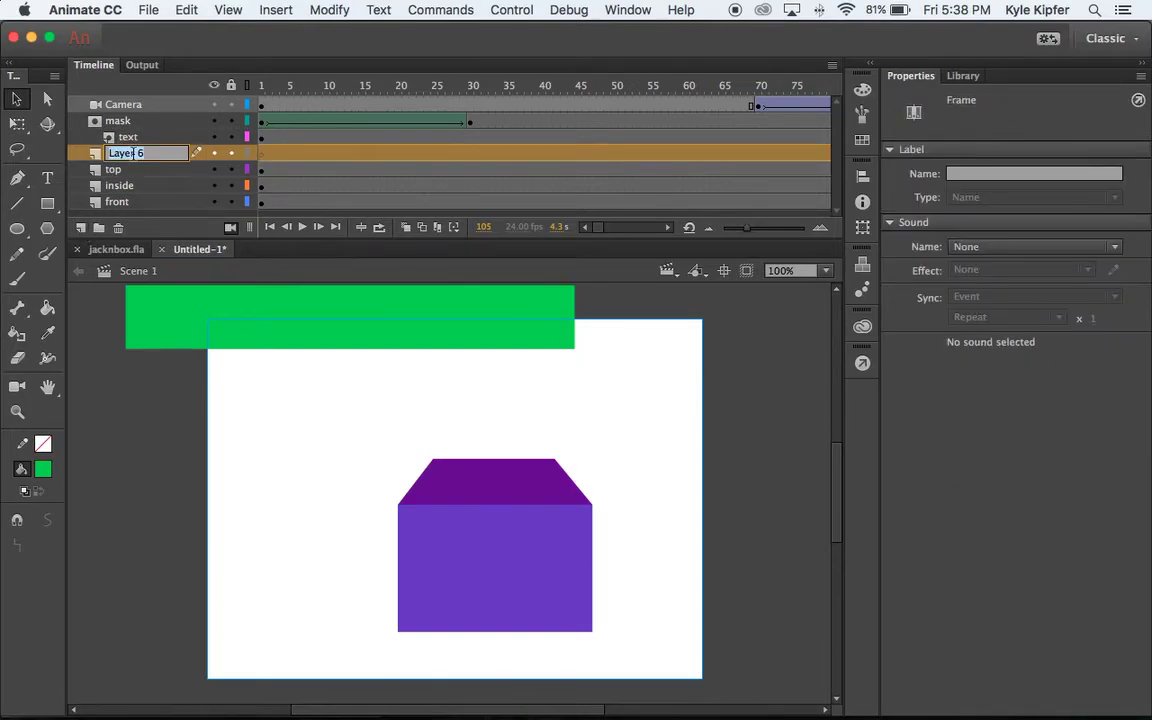
type("bow")
key("Return")
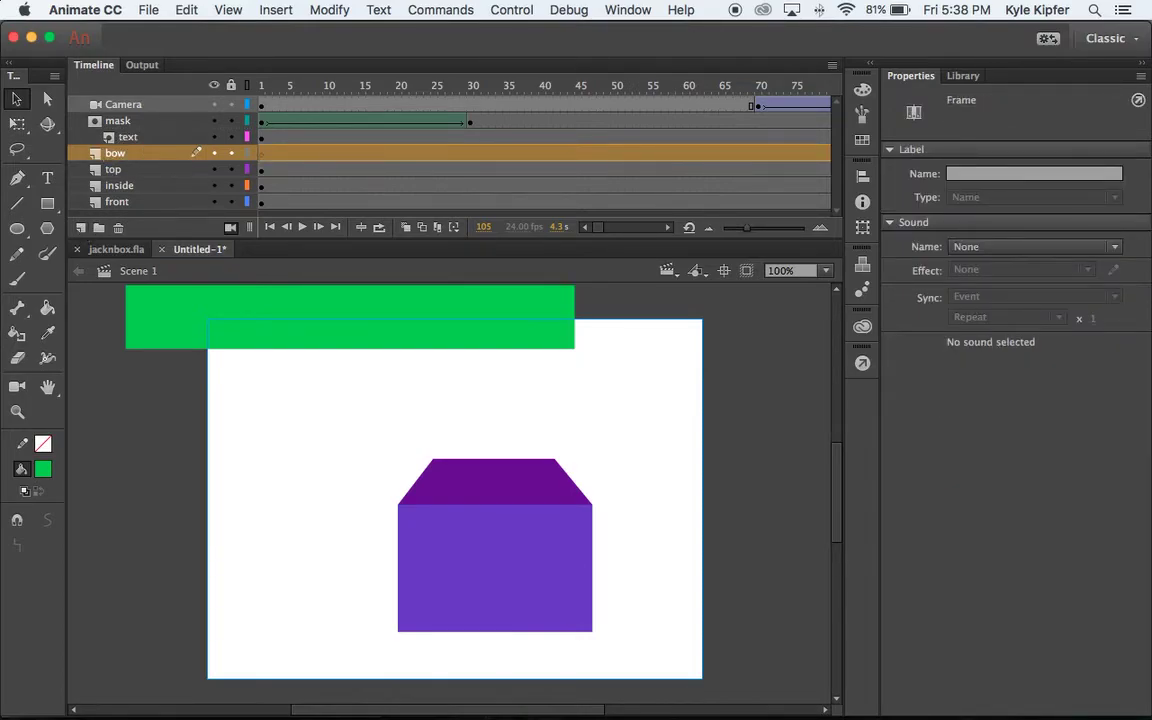
- Apply the Artistic > Ink > Calligraphy 2 paint brush and sketch bow loops above the lid
left_click(50, 260)
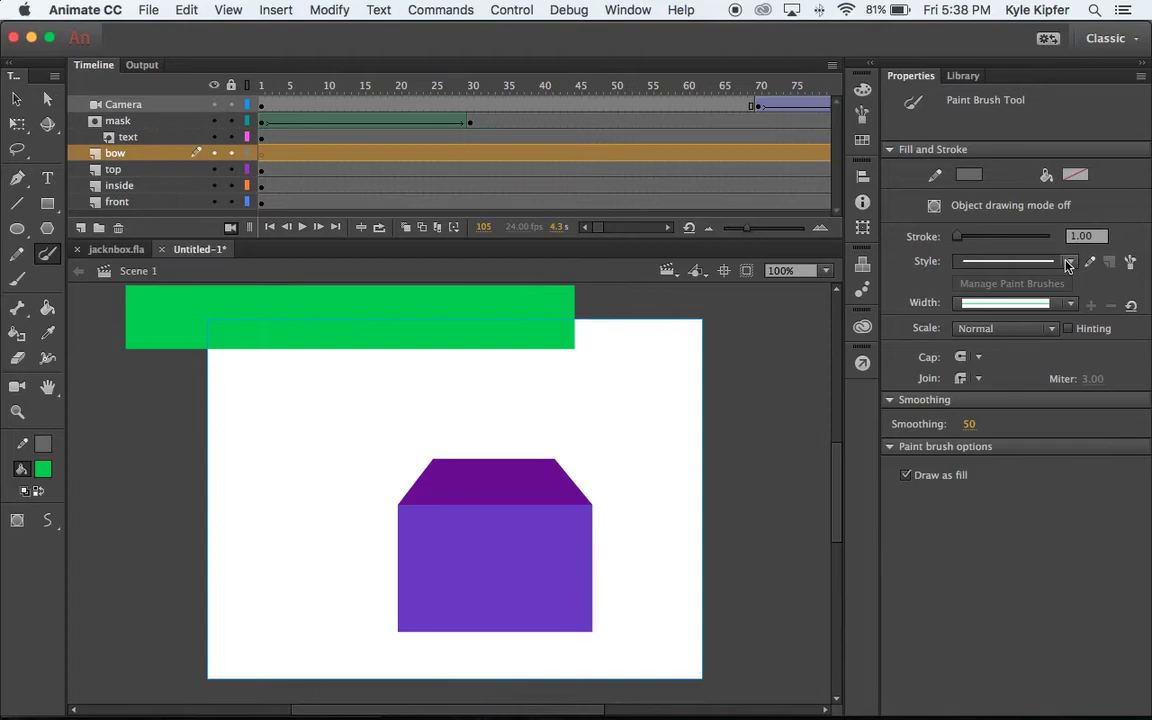
left_click(1134, 263)
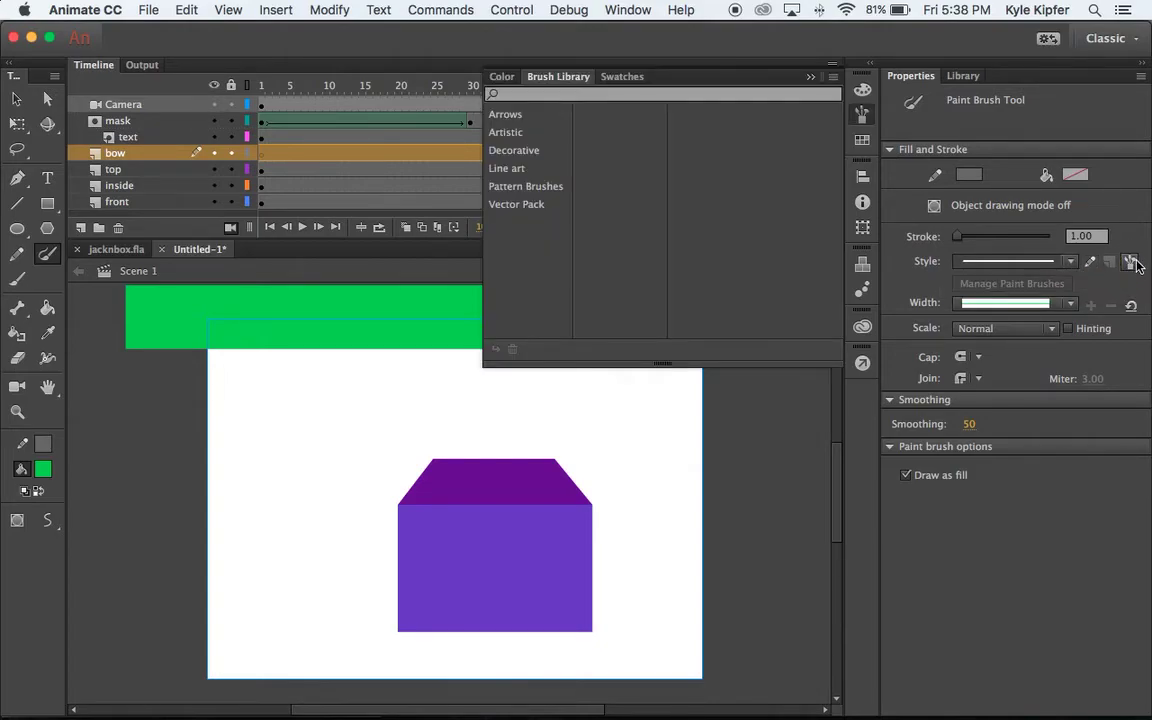
left_click(506, 132)
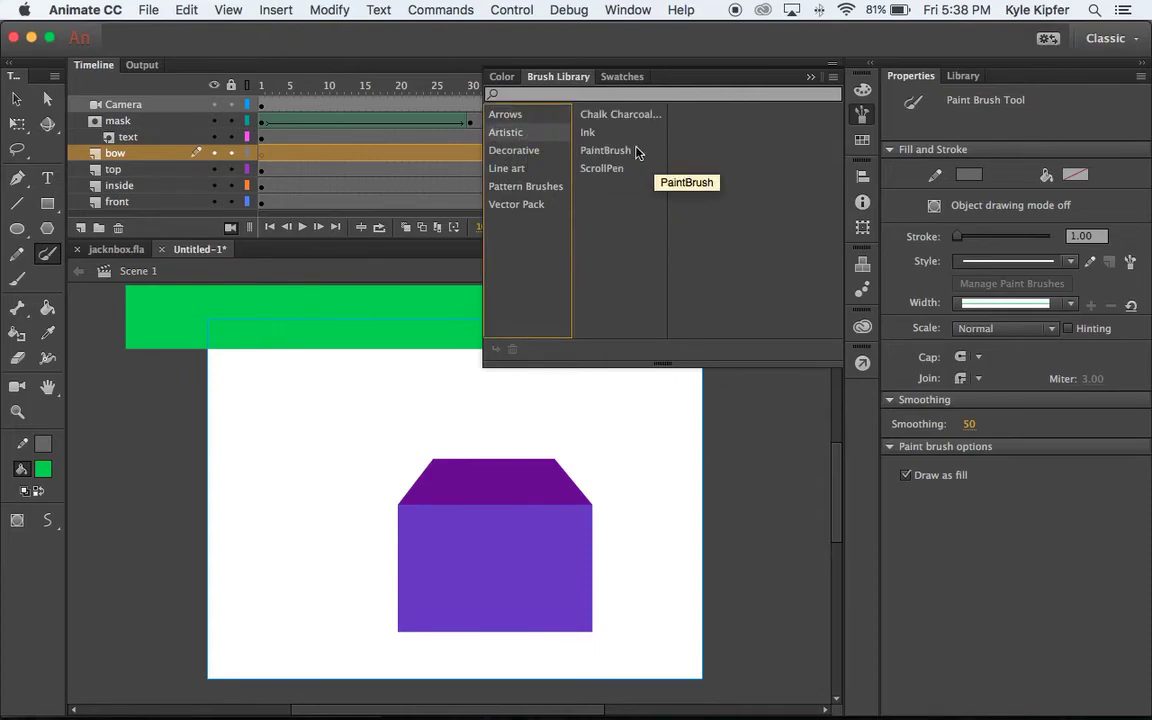
left_click(590, 133)
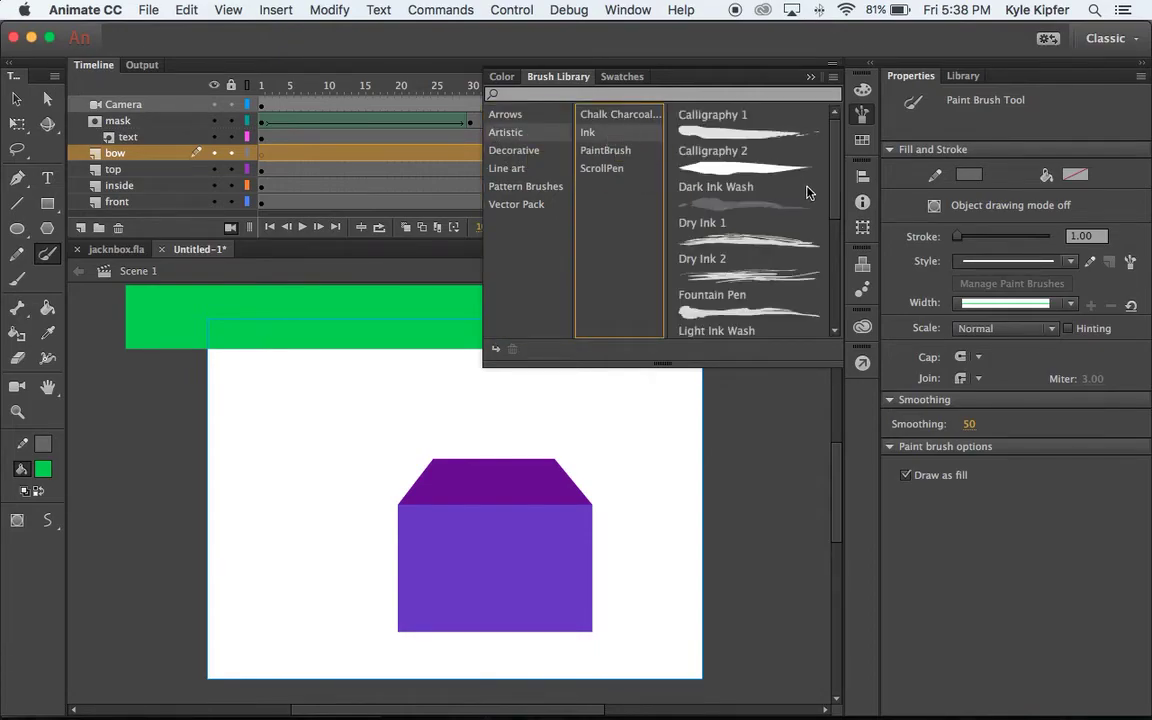
left_click(764, 172)
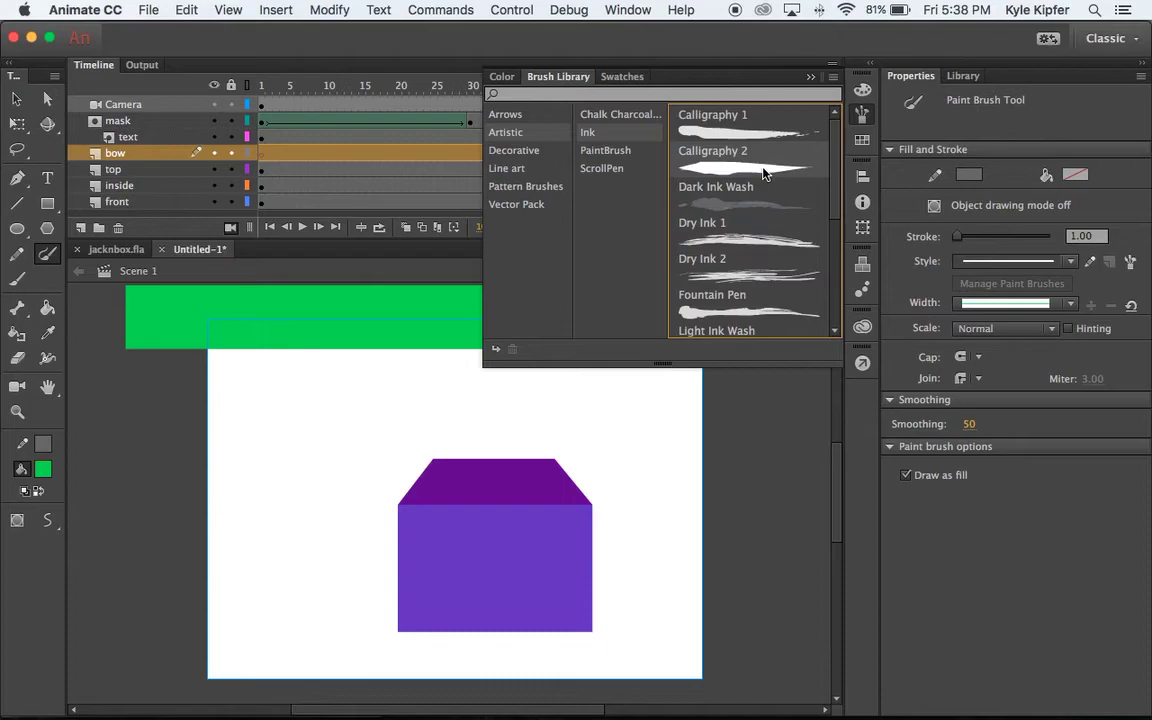
double_click(733, 120)
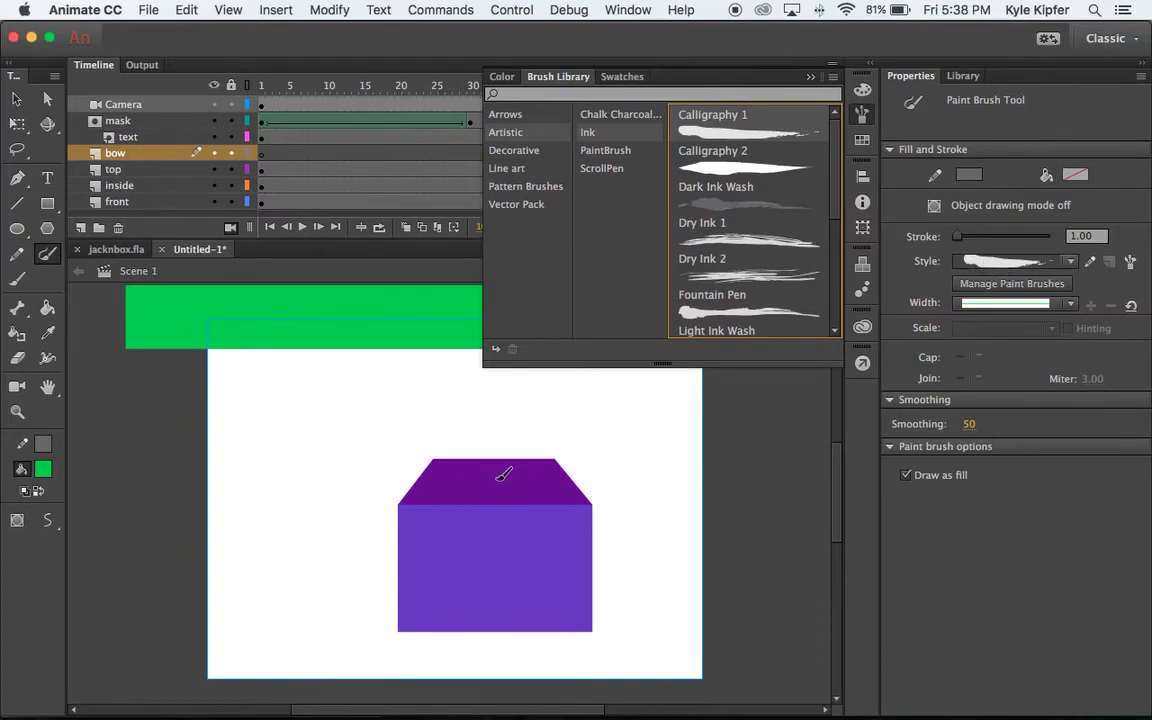
mouse_move(504, 474)
left_mouse_down()
mouse_move(508, 406)
mouse_move(477, 396)
mouse_move(482, 442)
mouse_move(500, 456)
mouse_move(459, 424)
mouse_move(462, 456)
mouse_move(506, 467)
mouse_move(460, 464)
mouse_move(467, 480)
mouse_move(509, 473)
mouse_move(497, 467)
mouse_move(543, 481)
mouse_move(563, 441)
mouse_move(512, 475)
mouse_move(549, 421)
mouse_move(520, 414)
mouse_move(497, 468)
left_mouse_up()
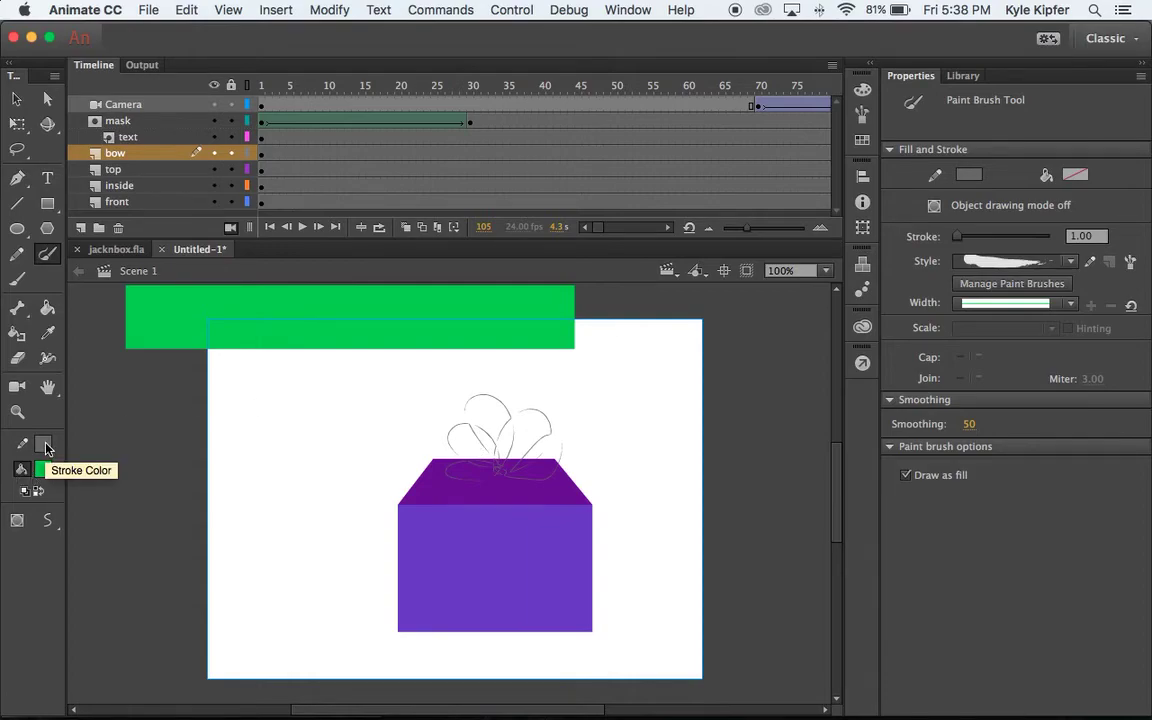
- Undo the grey sketch and repaint a bow loop in orange (#FF9933)
key("super+z")
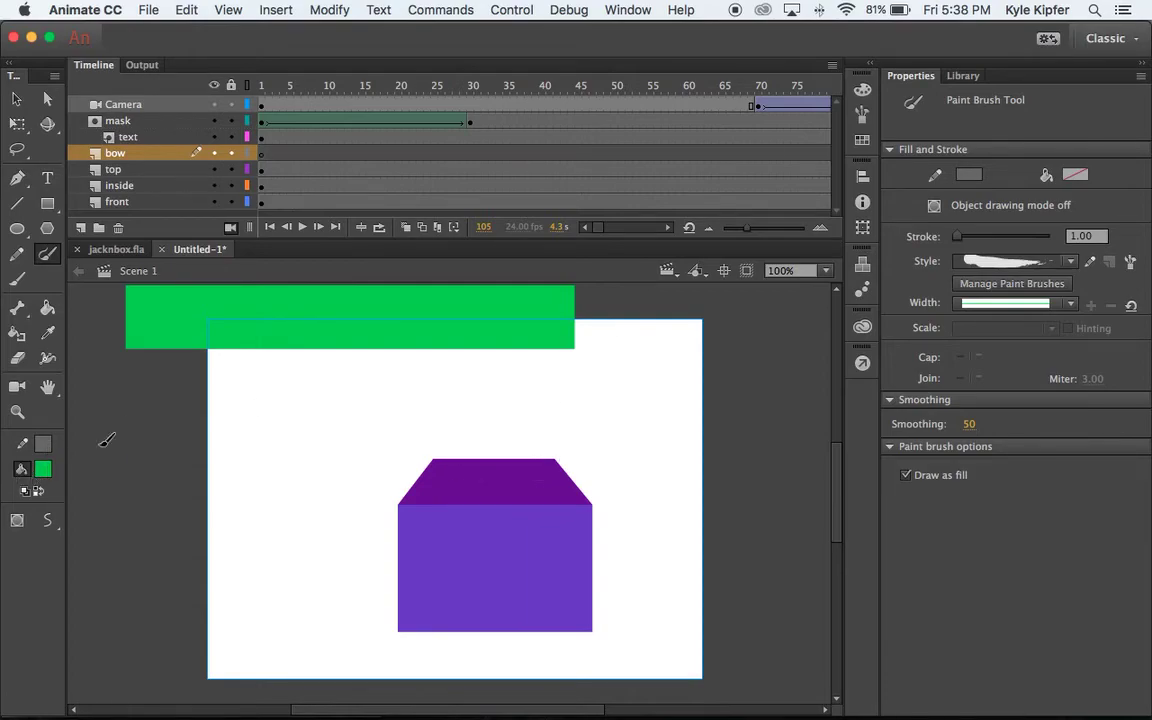
left_click(969, 178)
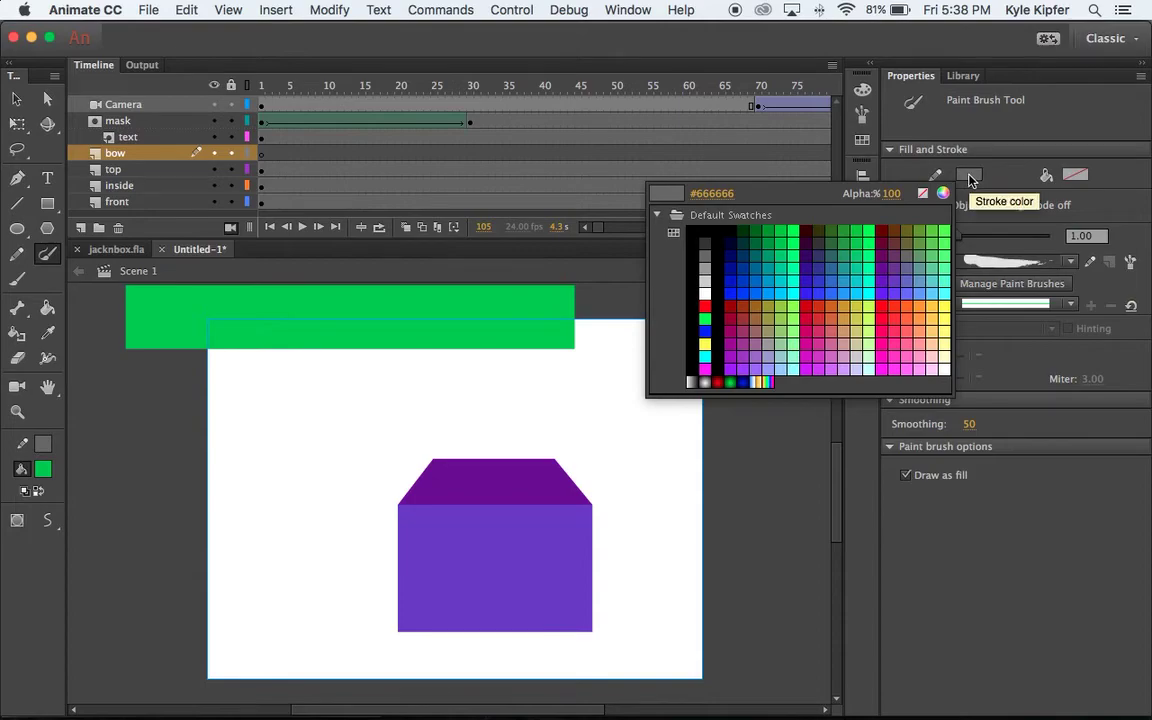
left_click(927, 311)
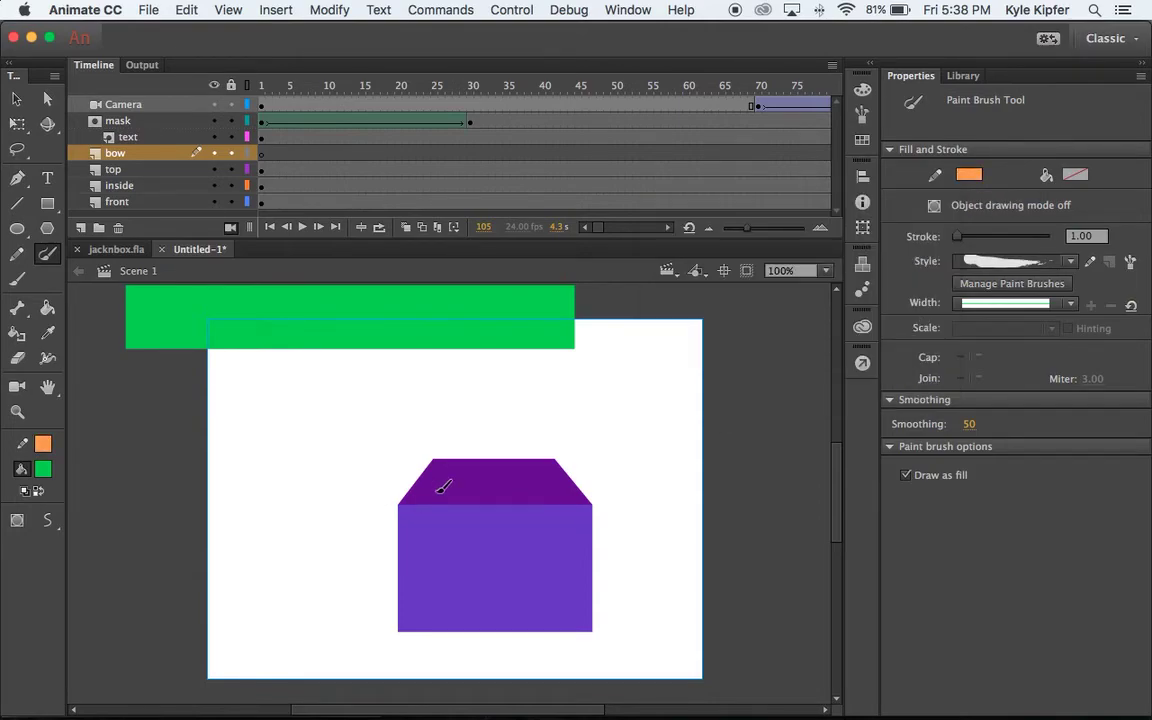
mouse_move(497, 470)
left_mouse_down()
mouse_move(473, 437)
mouse_move(495, 480)
mouse_move(473, 448)
mouse_move(471, 469)
mouse_move(490, 483)
mouse_move(445, 479)
mouse_move(545, 481)
mouse_move(537, 469)
mouse_move(500, 474)
mouse_move(540, 461)
mouse_move(534, 435)
mouse_move(492, 476)
left_mouse_up()
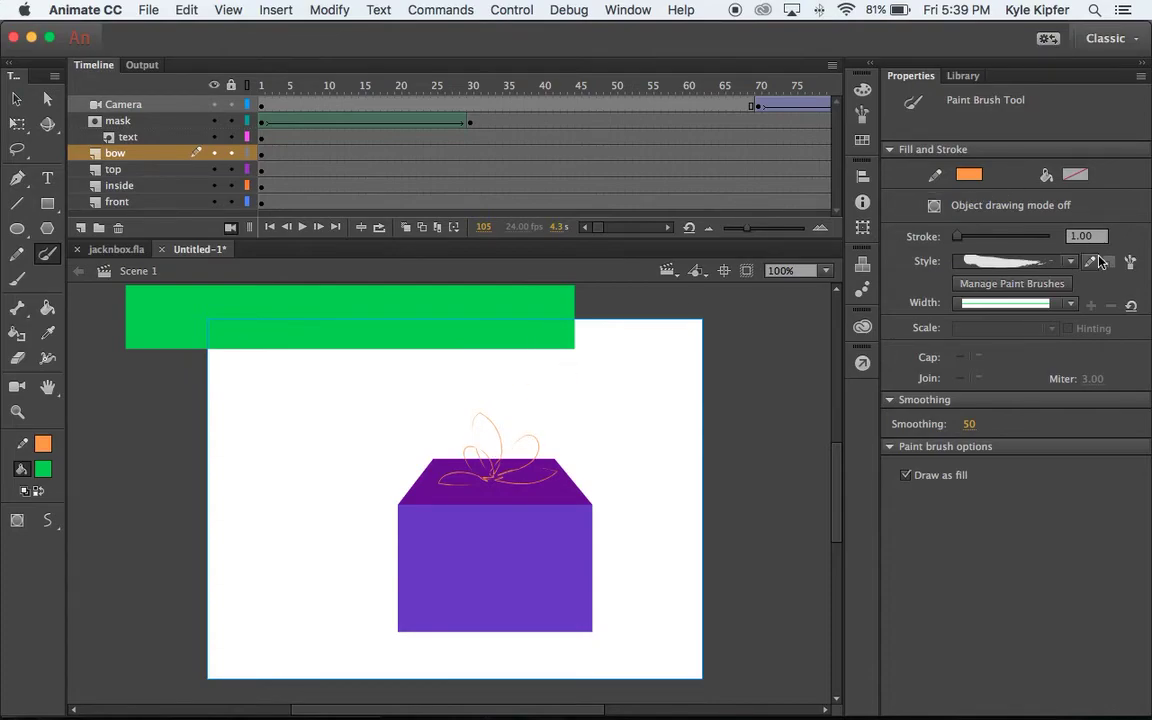
- Raise the stroke size to 6.80 and paint thick orange bow loops and a ribbon band across the lid
left_click(957, 240)
left_click_drag(962, 242, 961, 242)
mouse_move(503, 475)
left_mouse_down()
mouse_move(507, 416)
mouse_move(493, 470)
mouse_move(466, 428)
mouse_move(491, 470)
mouse_move(453, 455)
mouse_move(492, 480)
mouse_move(519, 446)
mouse_move(541, 451)
mouse_move(492, 472)
left_mouse_up()
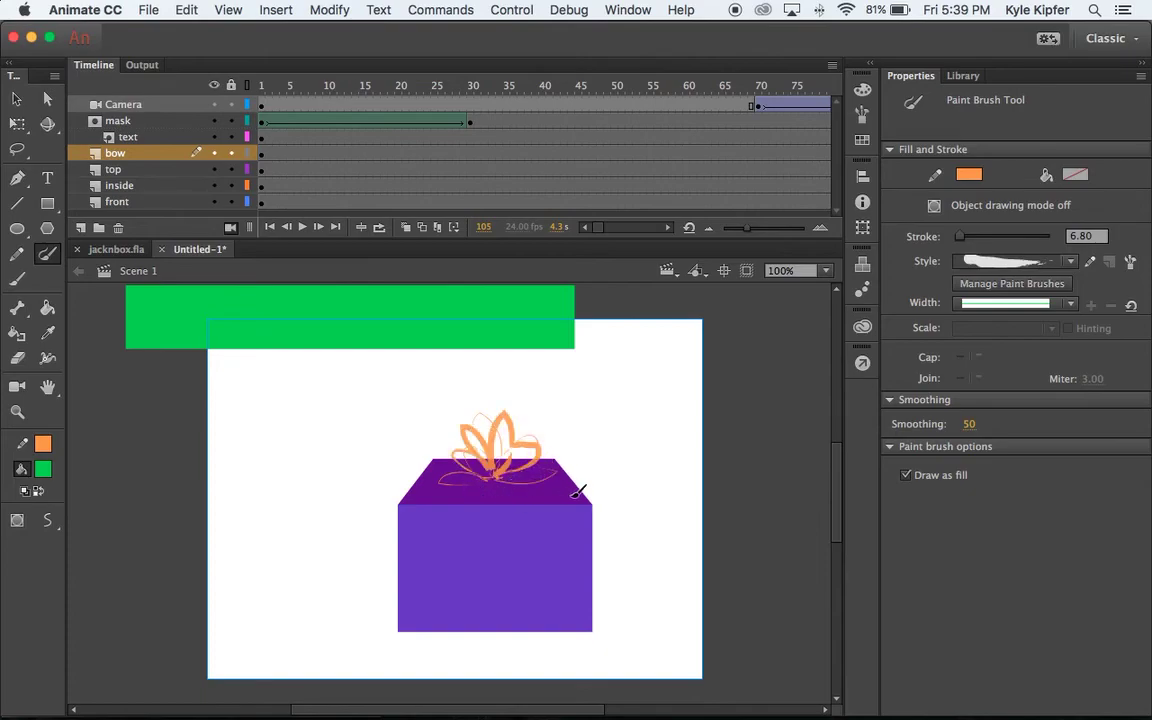
mouse_move(425, 455)
left_mouse_down()
mouse_move(452, 475)
mouse_move(510, 475)
mouse_move(477, 473)
mouse_move(492, 479)
mouse_move(559, 468)
mouse_move(492, 476)
left_mouse_up()
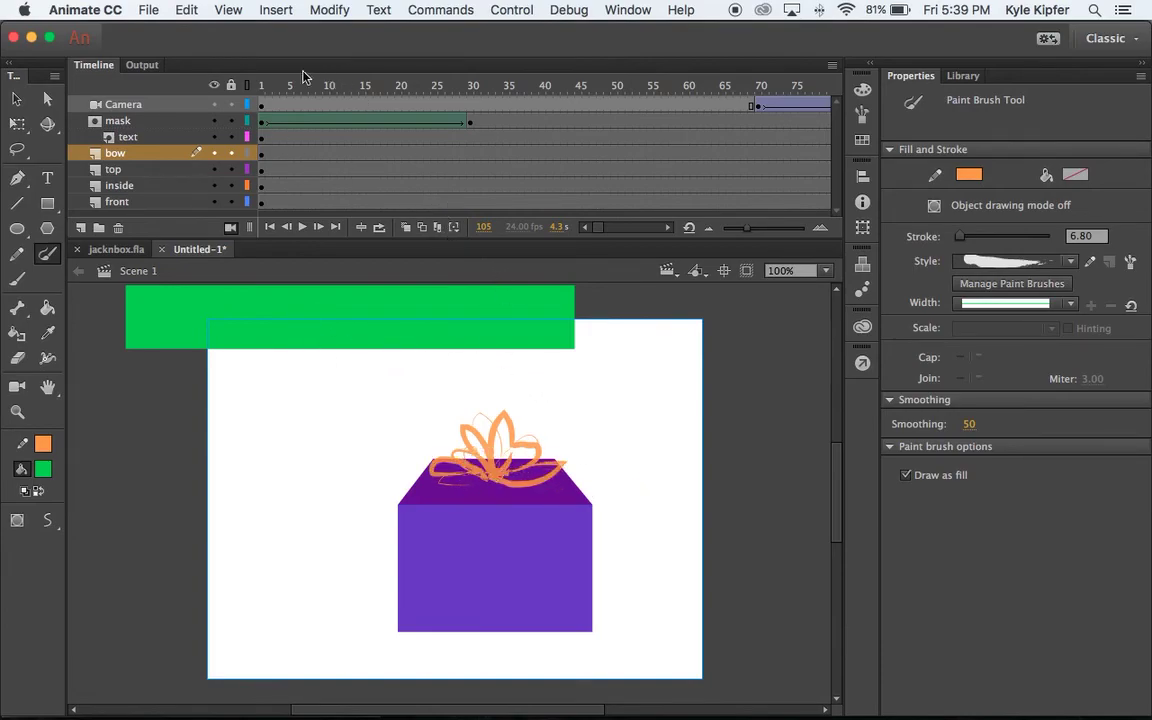
- Test the movie in a preview window, then close it
left_click(319, 155)
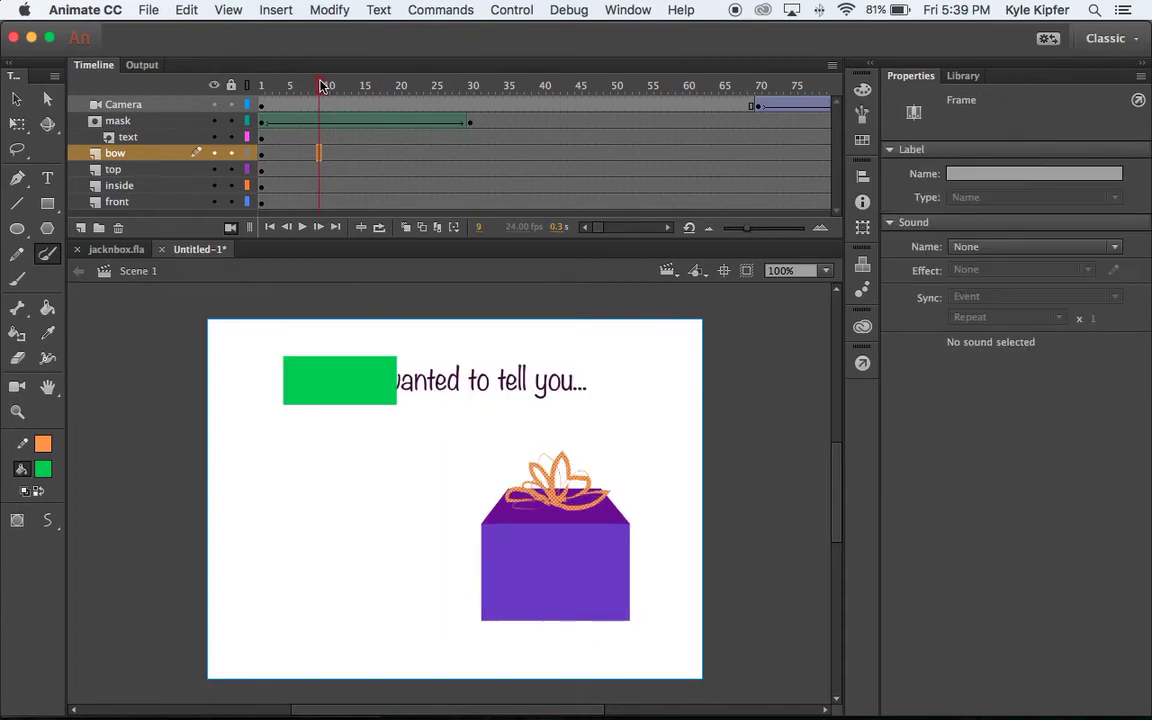
key("super+Return")
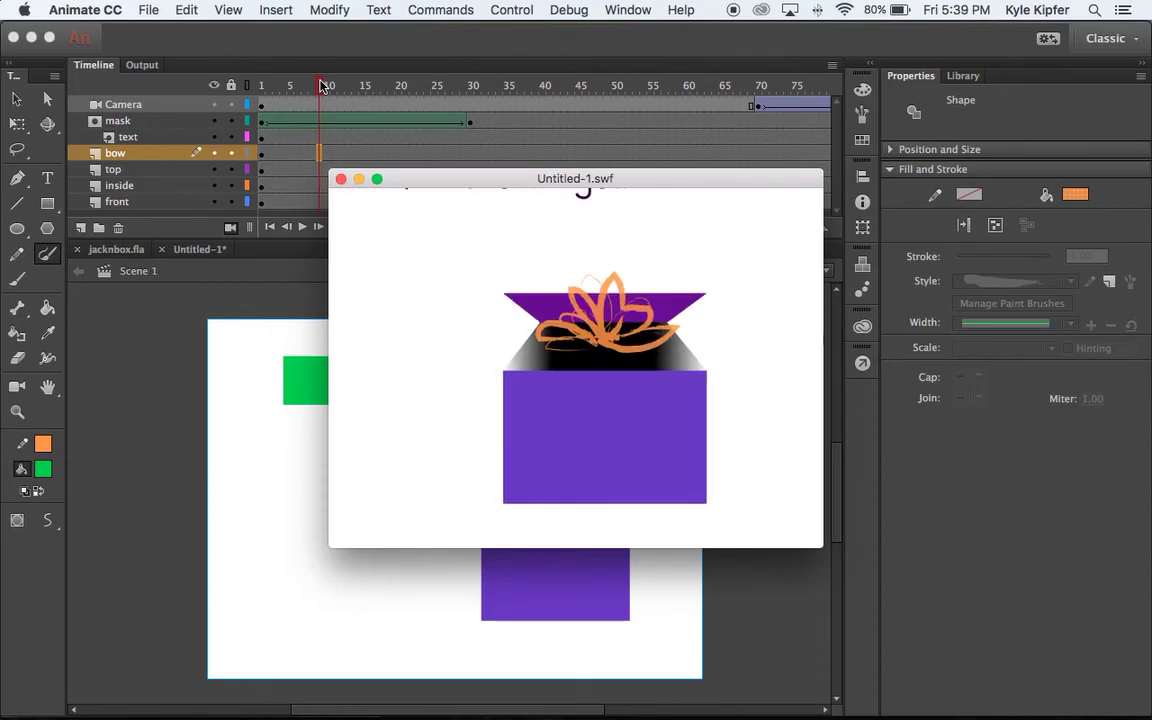
left_click(340, 180)
- Insert an empty keyframe at frame 110 on the bow layer so the bow vanishes as the lid opens
scroll(610, 166, "right", 5)
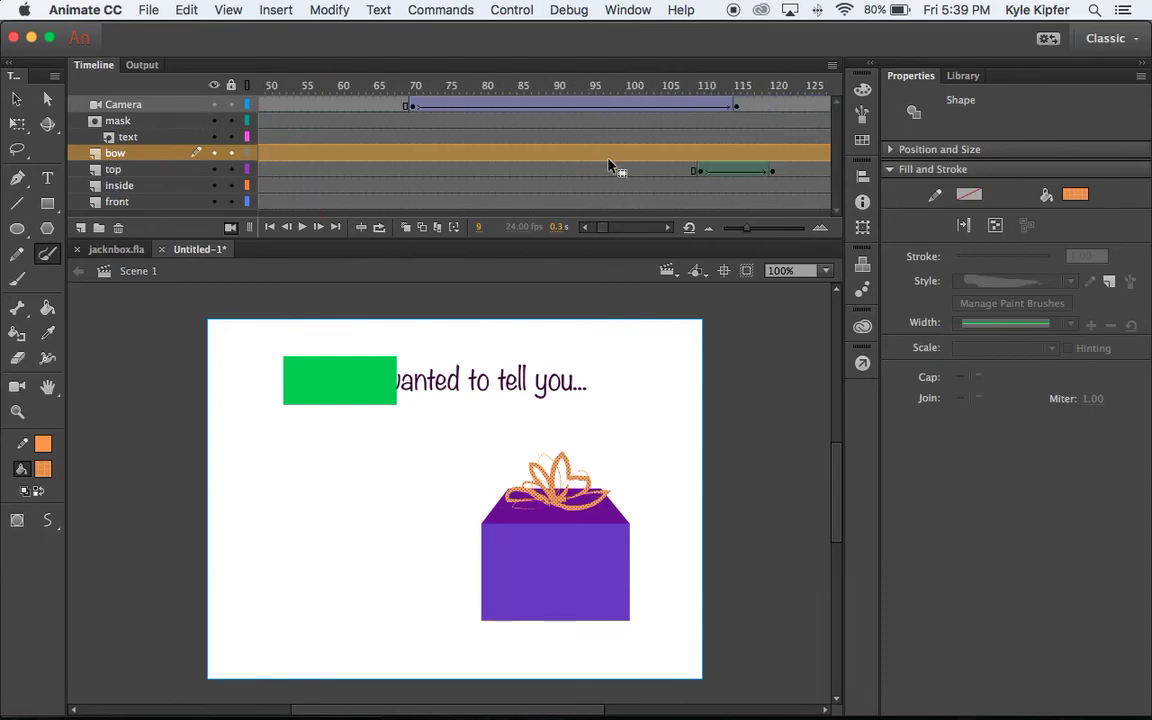
scroll(610, 166, "right", 3)
left_click(471, 154)
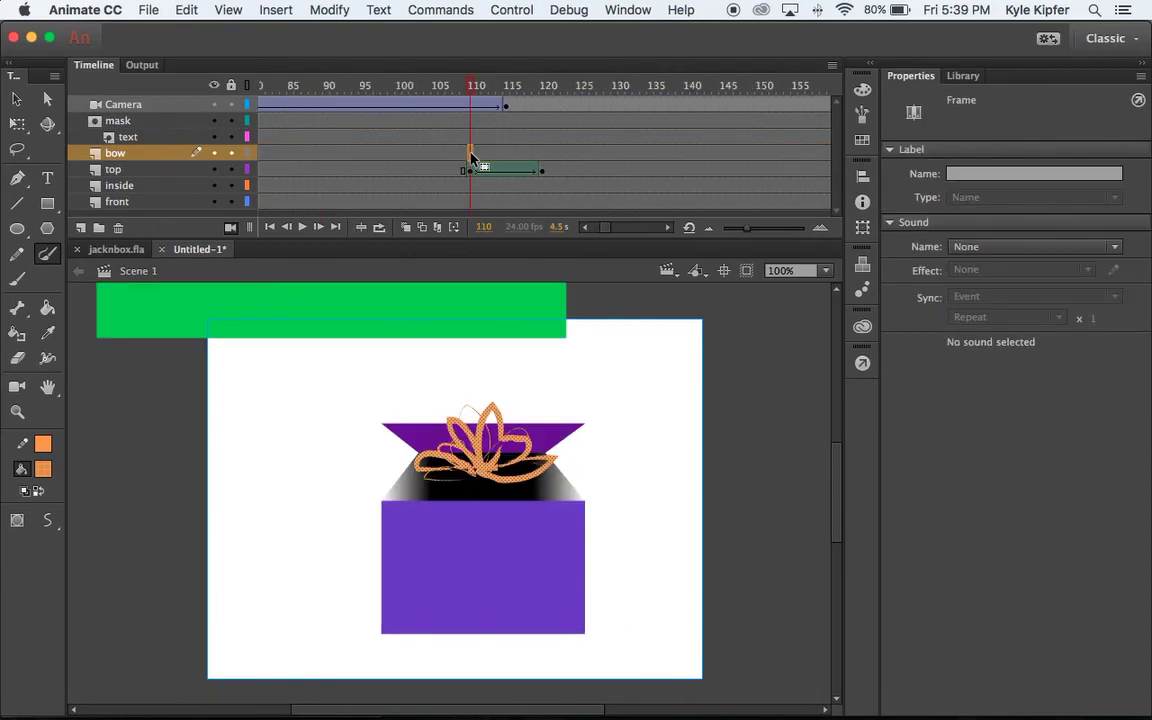
left_click(464, 150)
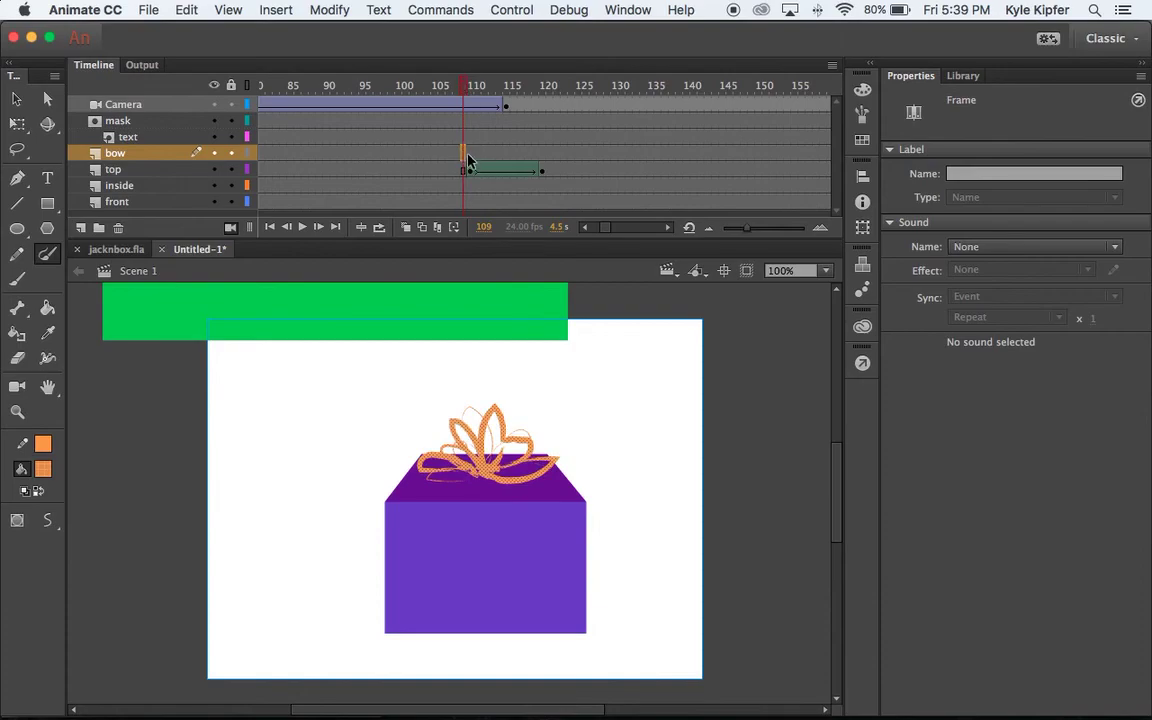
left_click(471, 156)
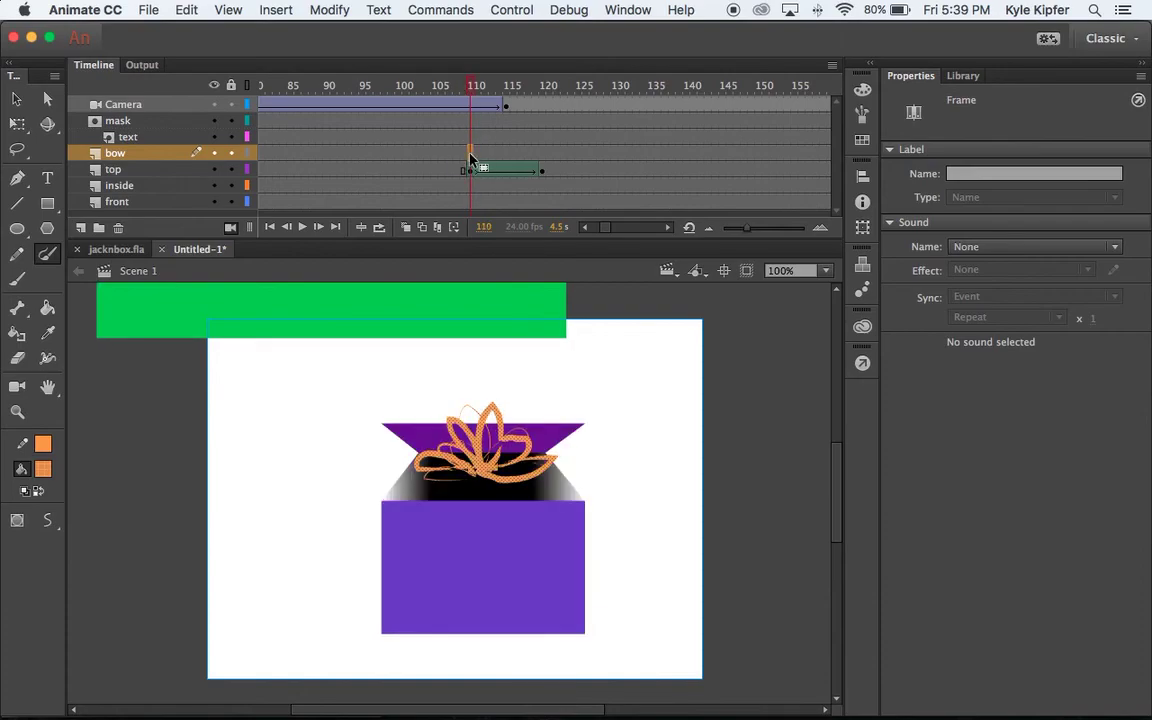
key("F6")
key("Delete")
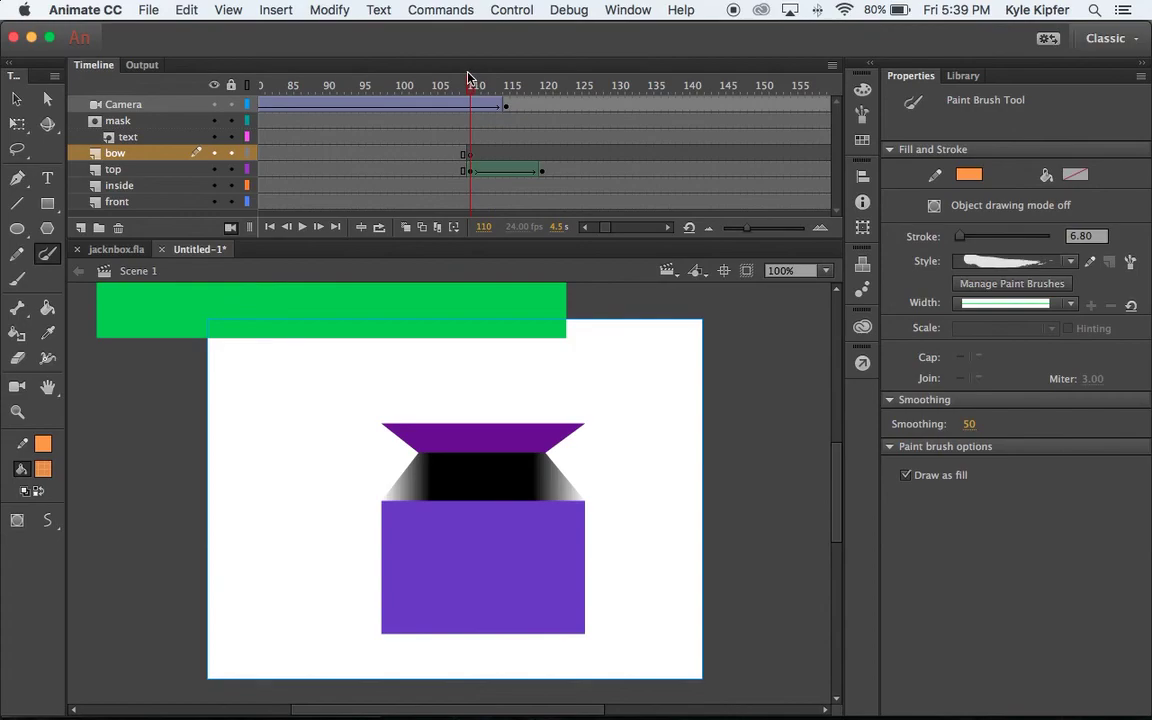
left_click_drag(474, 88, 152, 44)
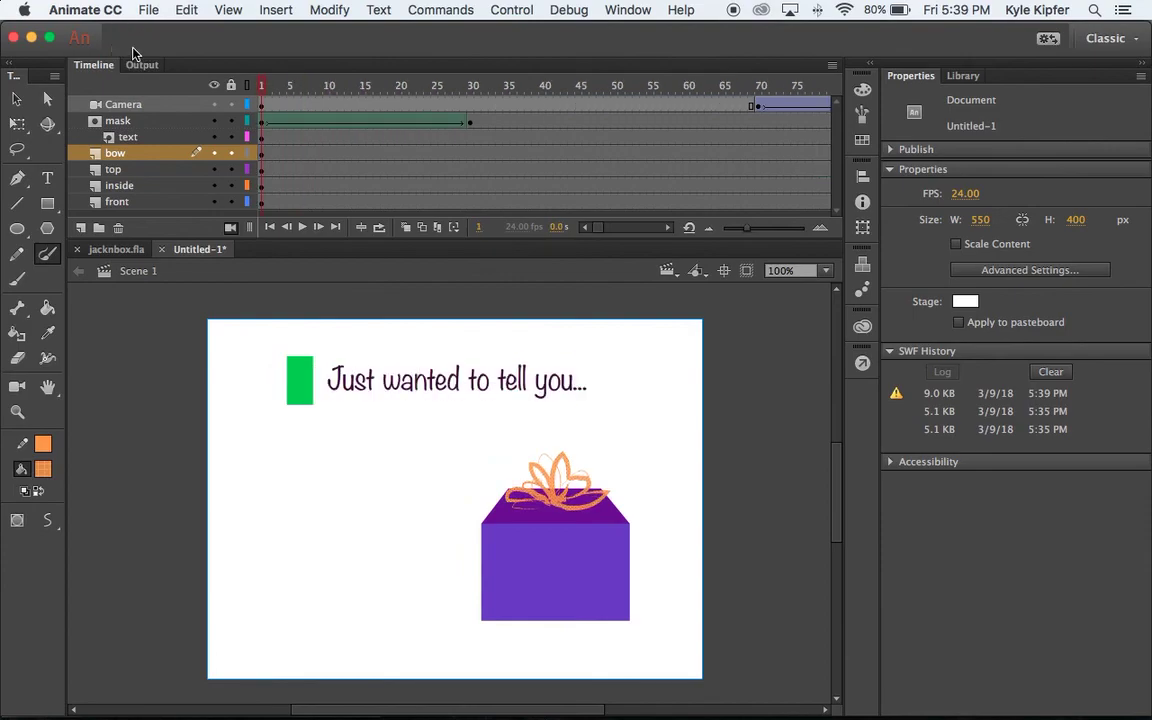
key("super+Return")
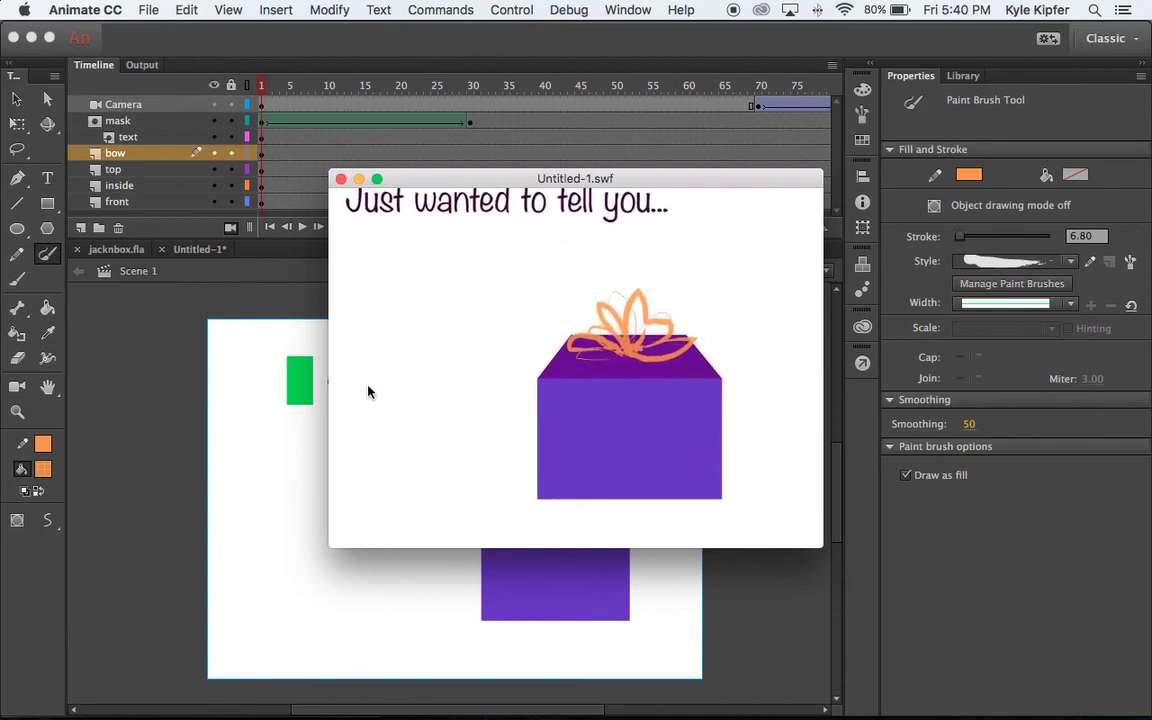
left_click(340, 180)
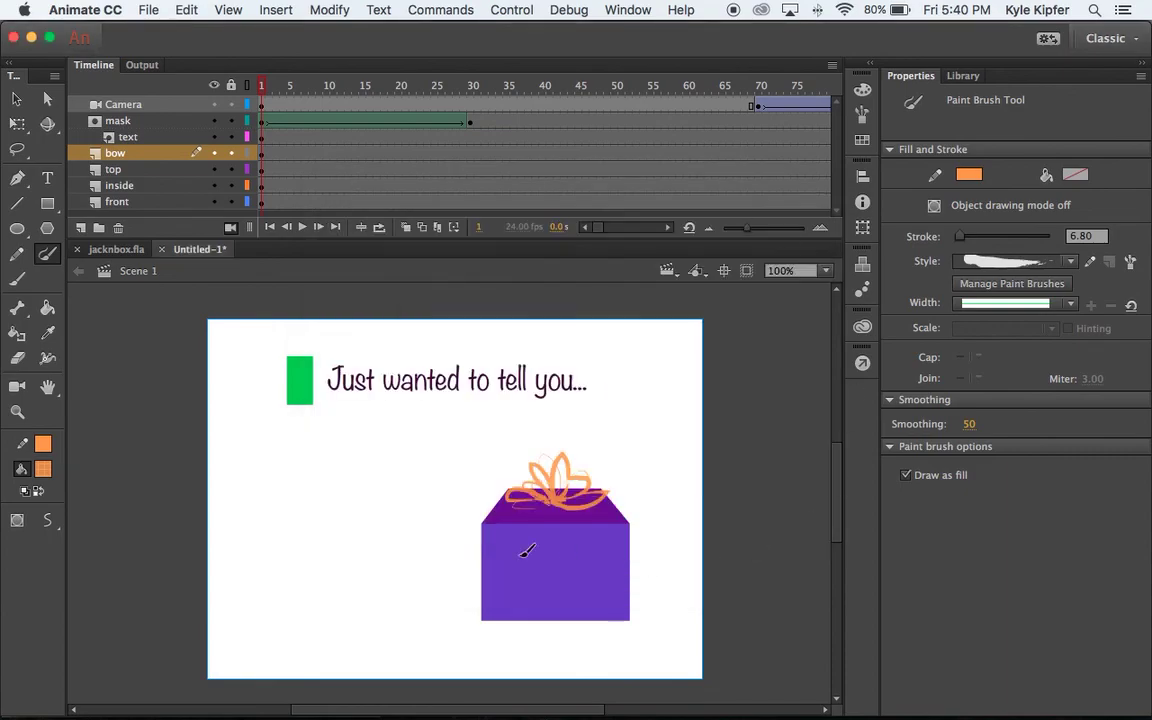
mouse_move(551, 716)
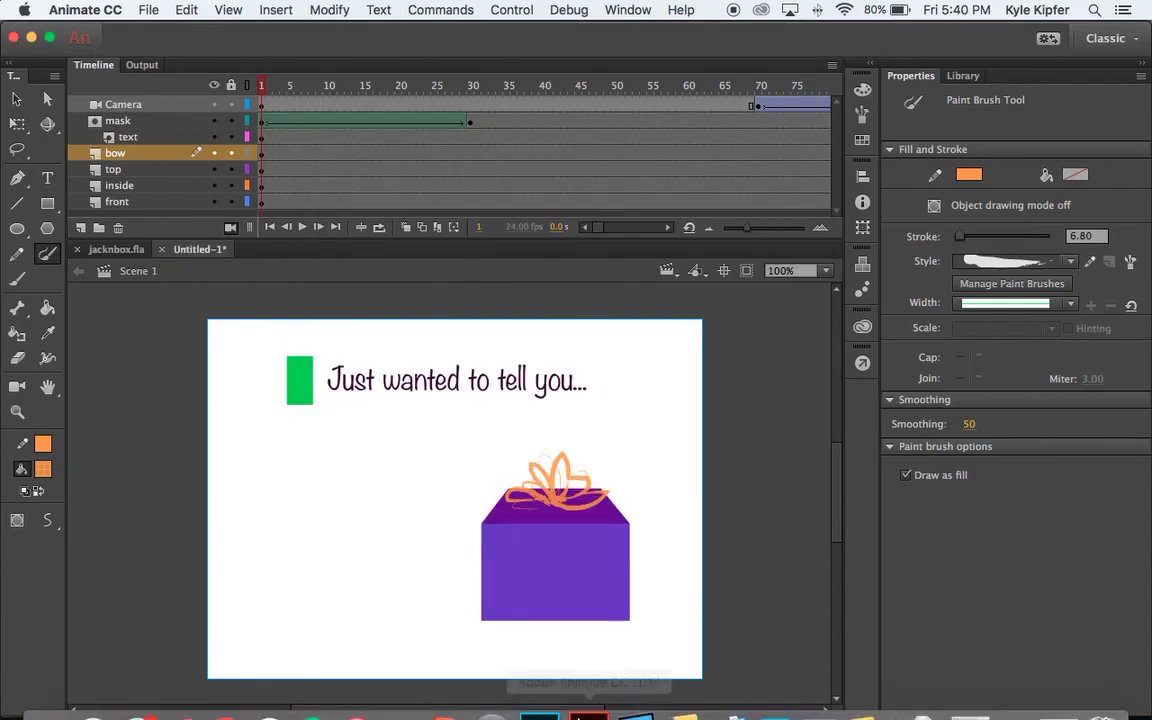